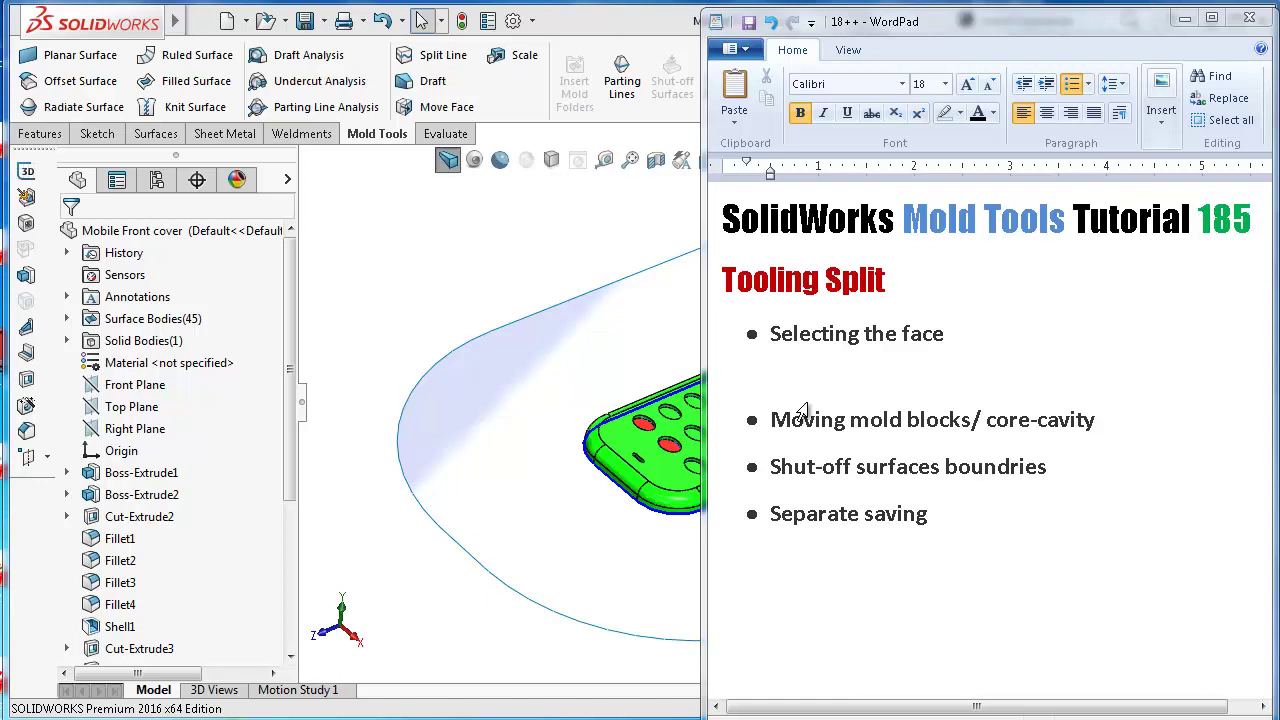
# - Switch from the WordPad notes to SolidWorks and examine the phone cover with its parting line, shut-off and parting surfaces
pyautogui.click(622, 354)
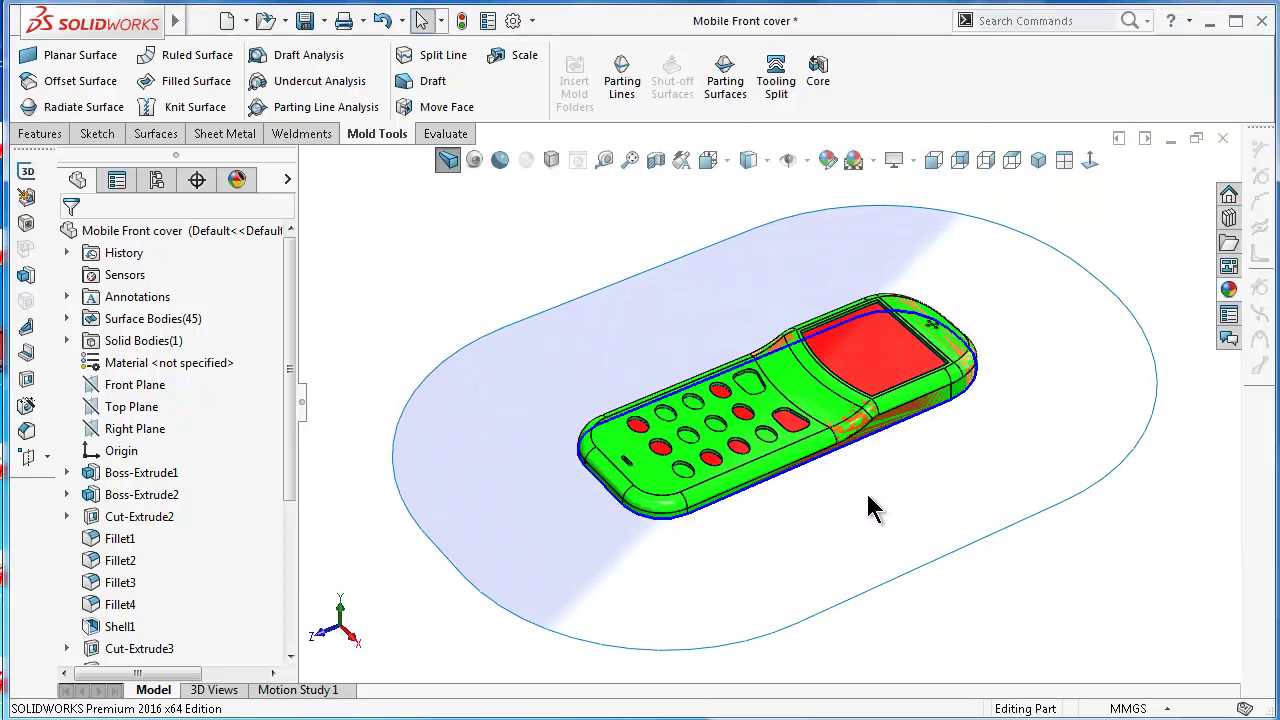
pyautogui.hotkey('alt', 'Tab')
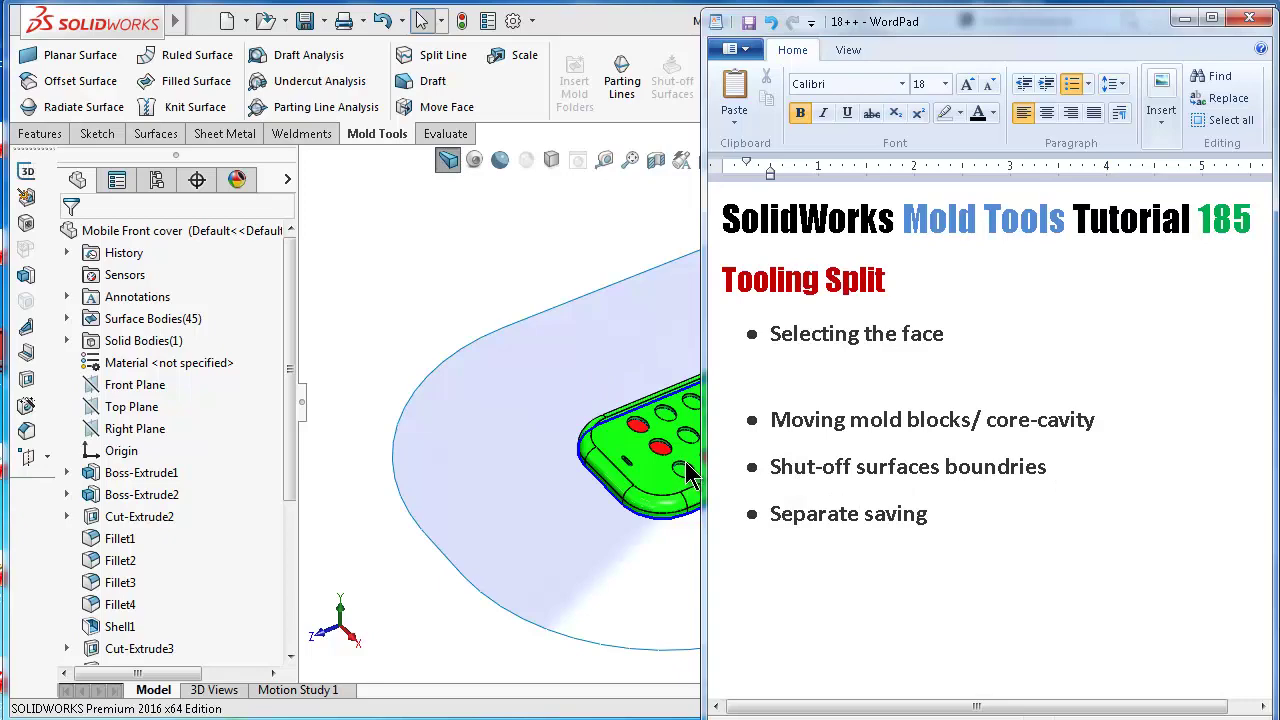
pyautogui.click(505, 297)
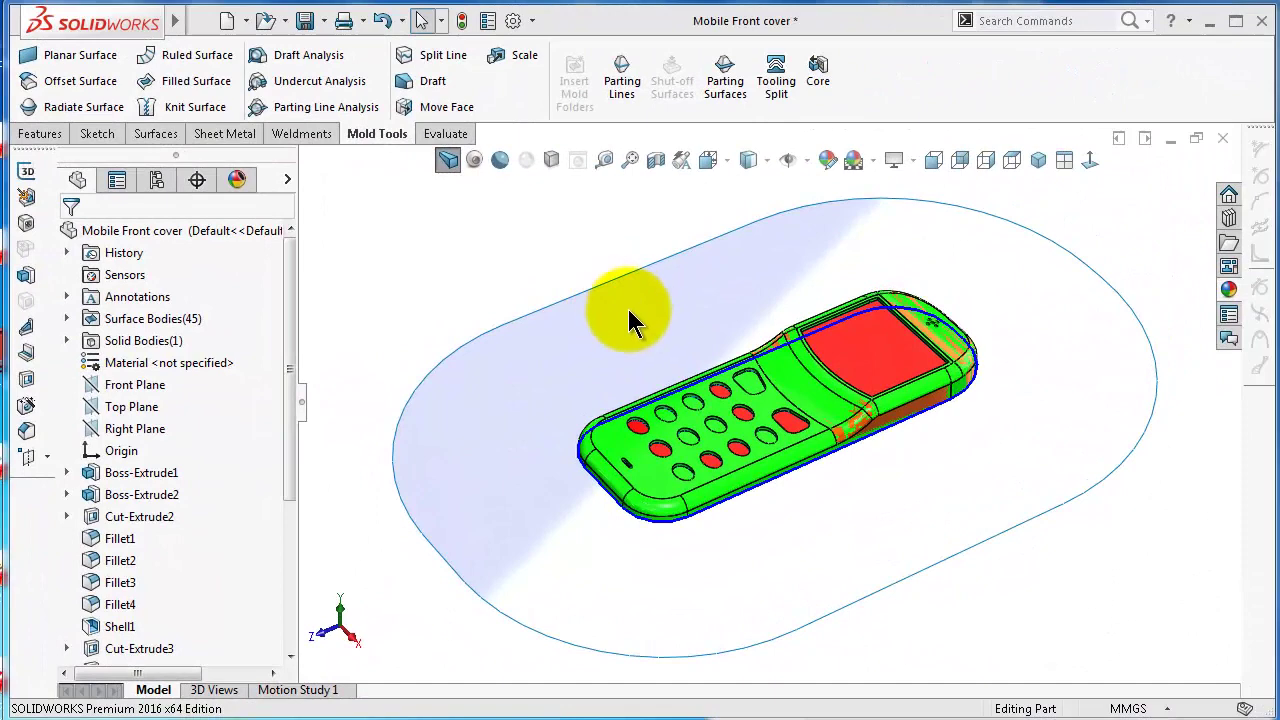
pyautogui.moveTo(286, 443); pyautogui.dragTo(309, 614)
pyautogui.moveTo(663, 512); pyautogui.dragTo(951, 521, button='middle')
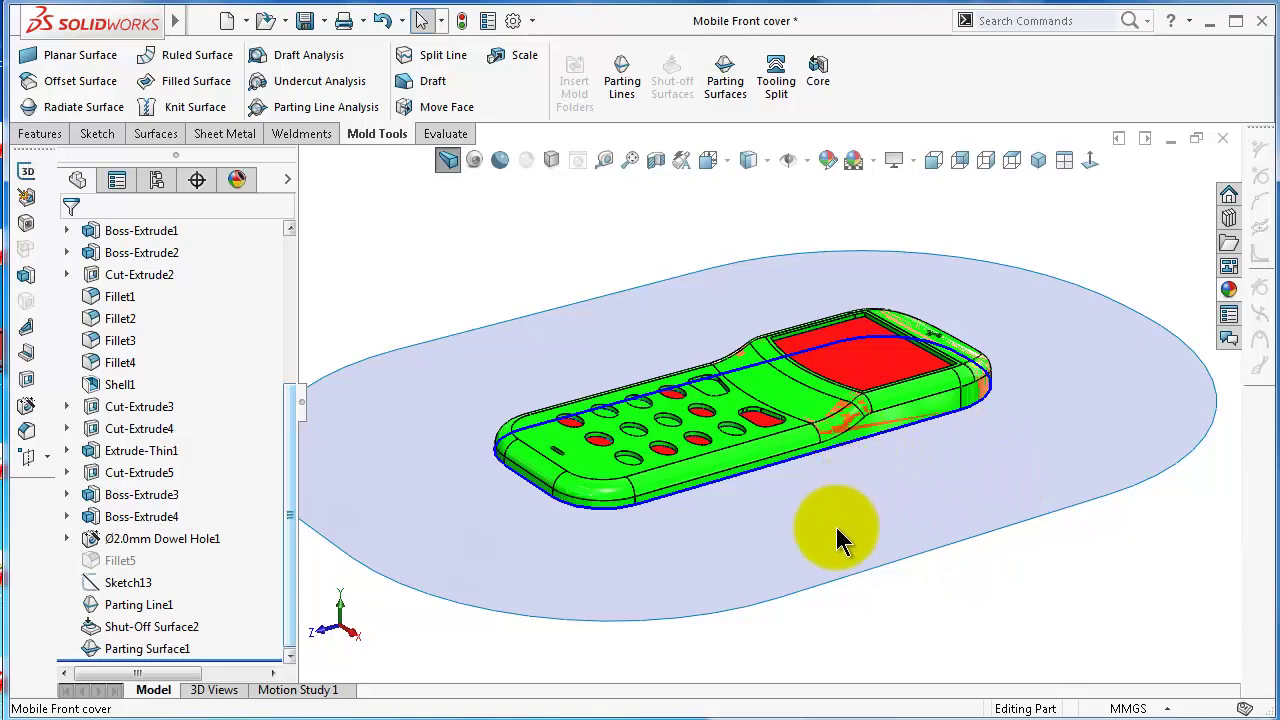
pyautogui.moveTo(692, 495); pyautogui.dragTo(700, 455, button='middle')
pyautogui.moveTo(995, 512); pyautogui.dragTo(898, 443, button='middle')
pyautogui.scroll(-5, 898, 443)
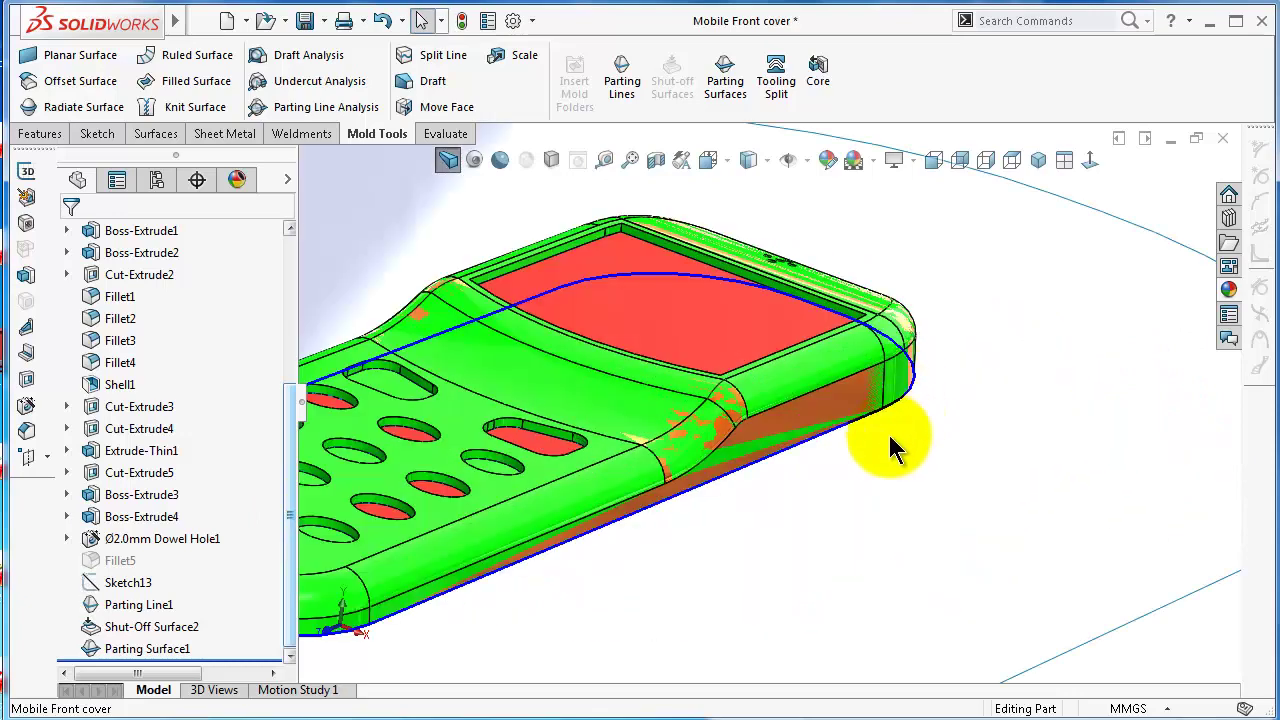
pyautogui.scroll(5, 846, 505)
pyautogui.moveTo(834, 503); pyautogui.dragTo(715, 322, button='middle')
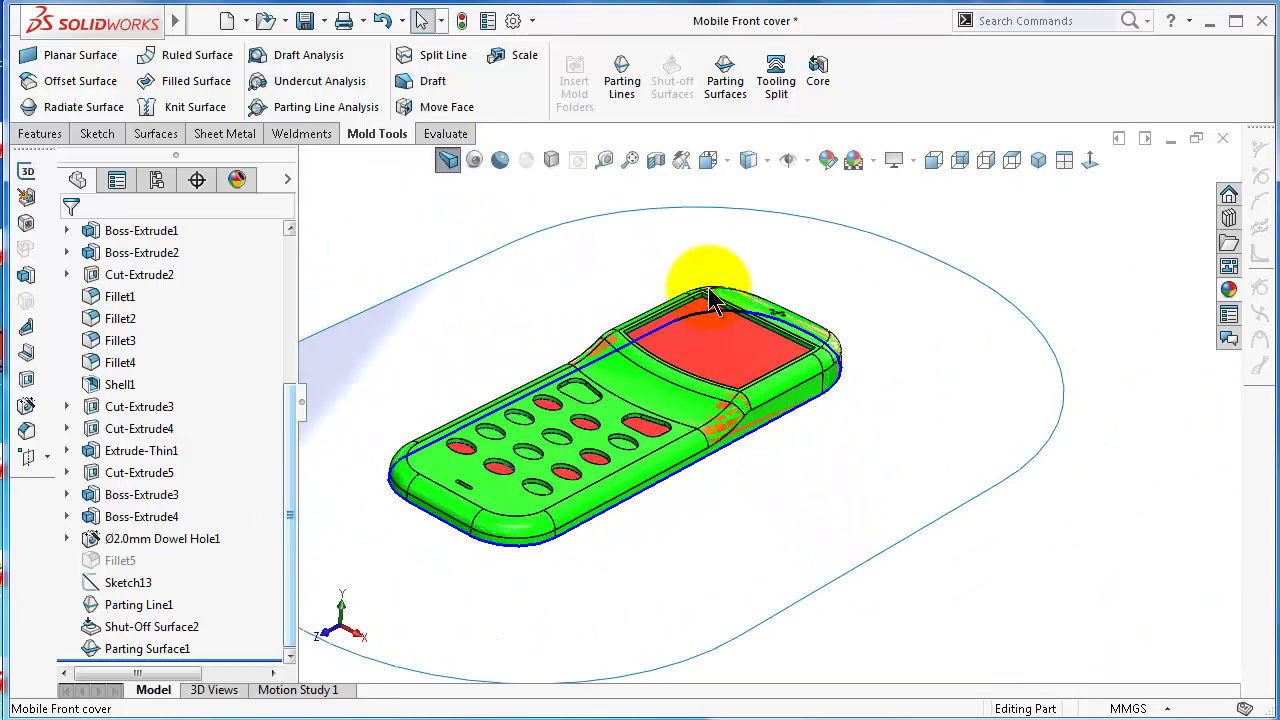
pyautogui.scroll(5, 491, 349)
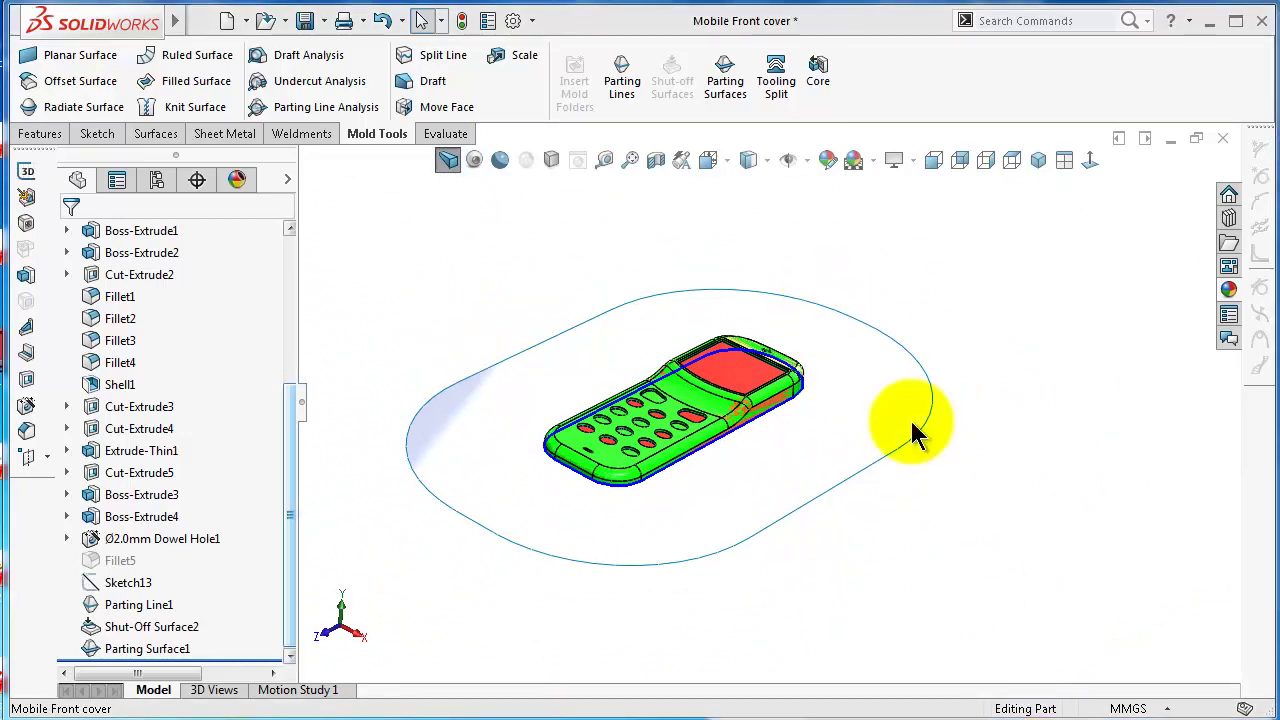
# - Check what Tooling Split requires as a selection, and inspect the planar parting surface around the cover as a possible sketch face
pyautogui.click(775, 86)
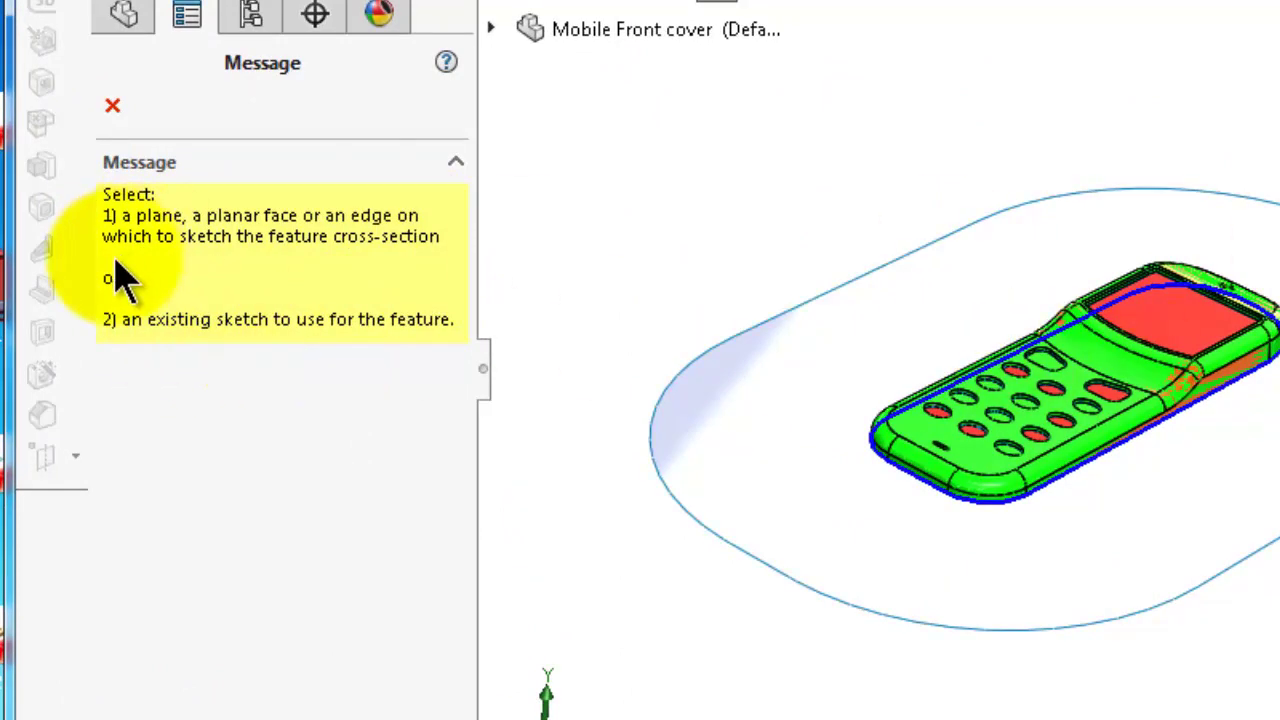
pyautogui.press('Escape')
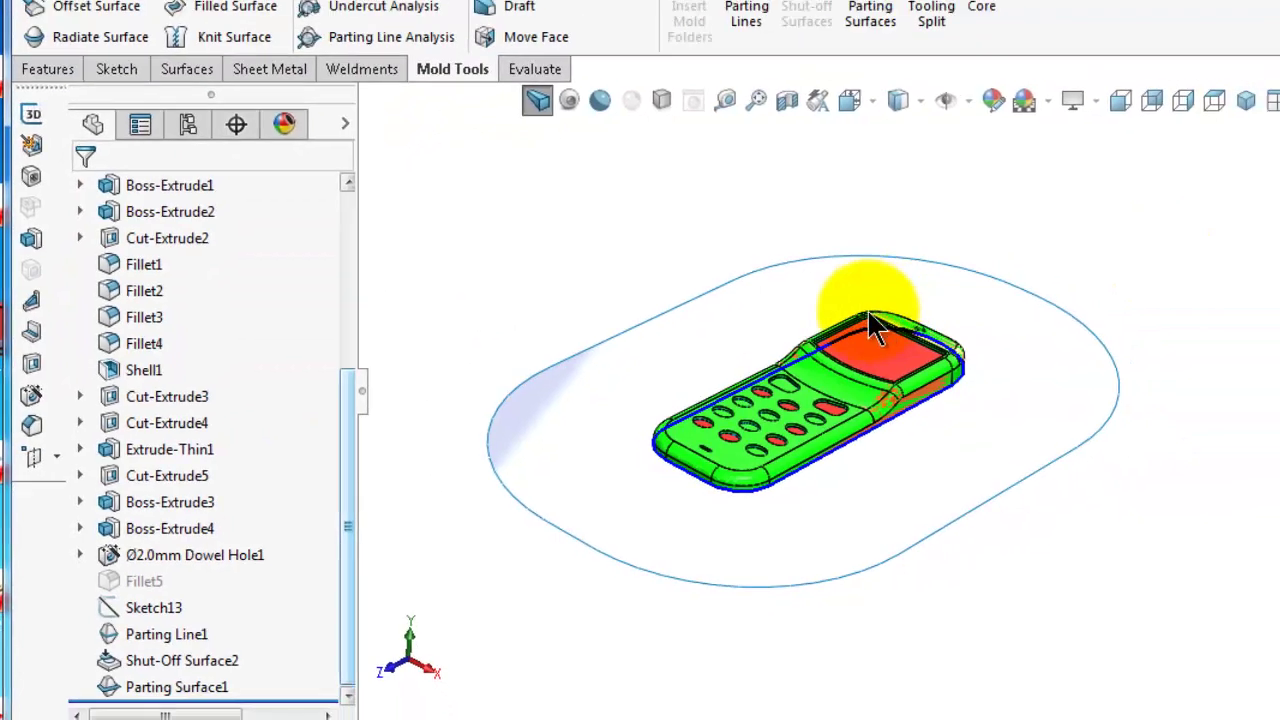
pyautogui.moveTo(806, 468); pyautogui.dragTo(750, 487, button='middle')
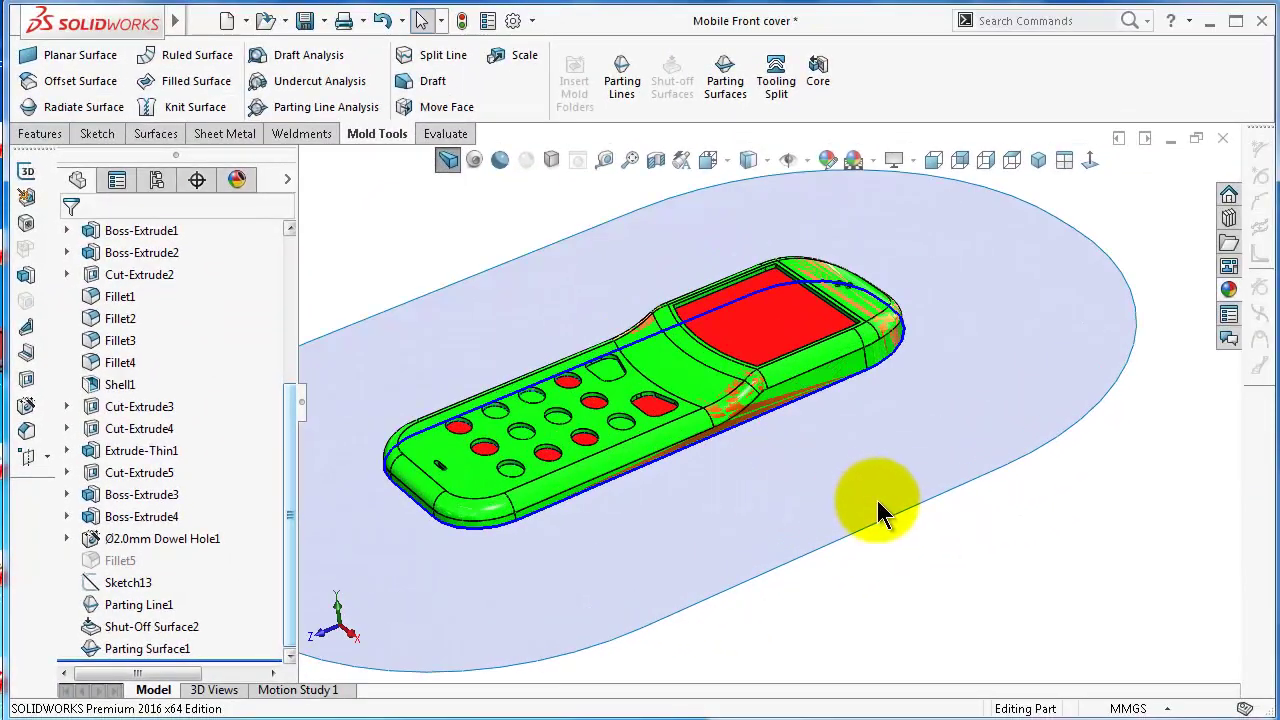
pyautogui.moveTo(866, 516)
pyautogui.mouseDown(button='middle')
pyautogui.moveTo(835, 490)
pyautogui.moveTo(856, 516)
pyautogui.mouseUp(button='middle')
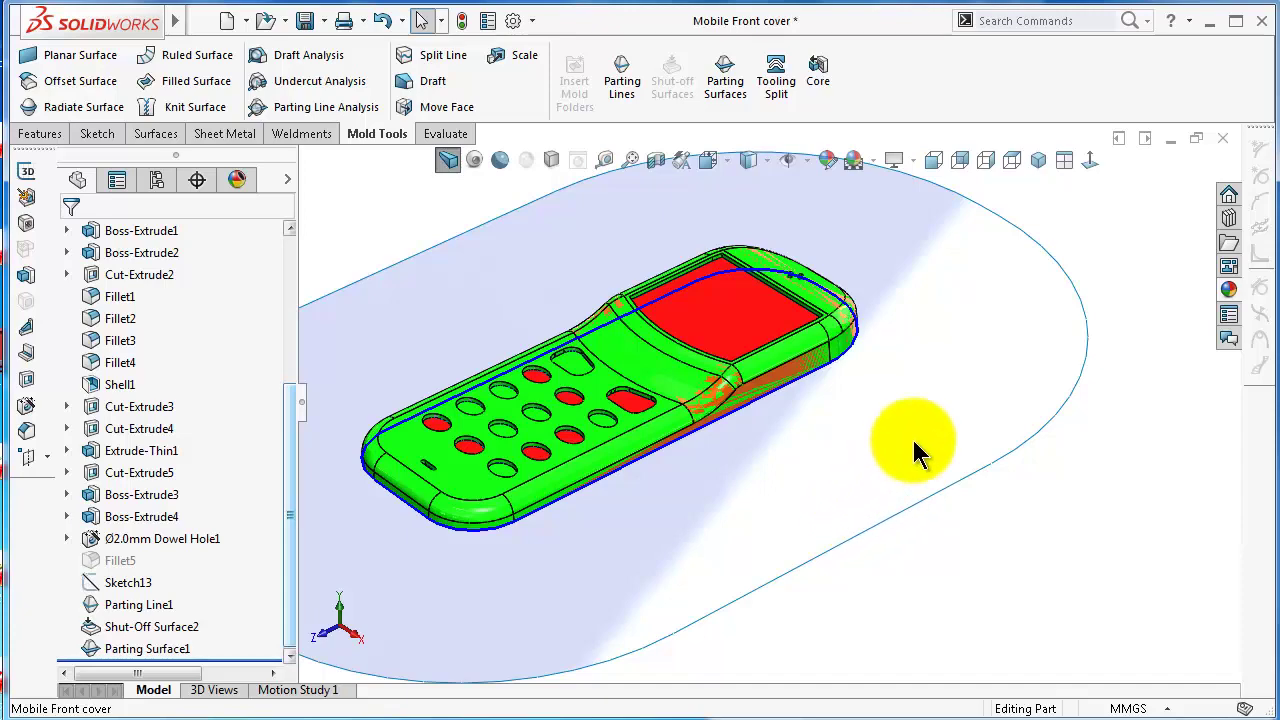
pyautogui.click(886, 243)
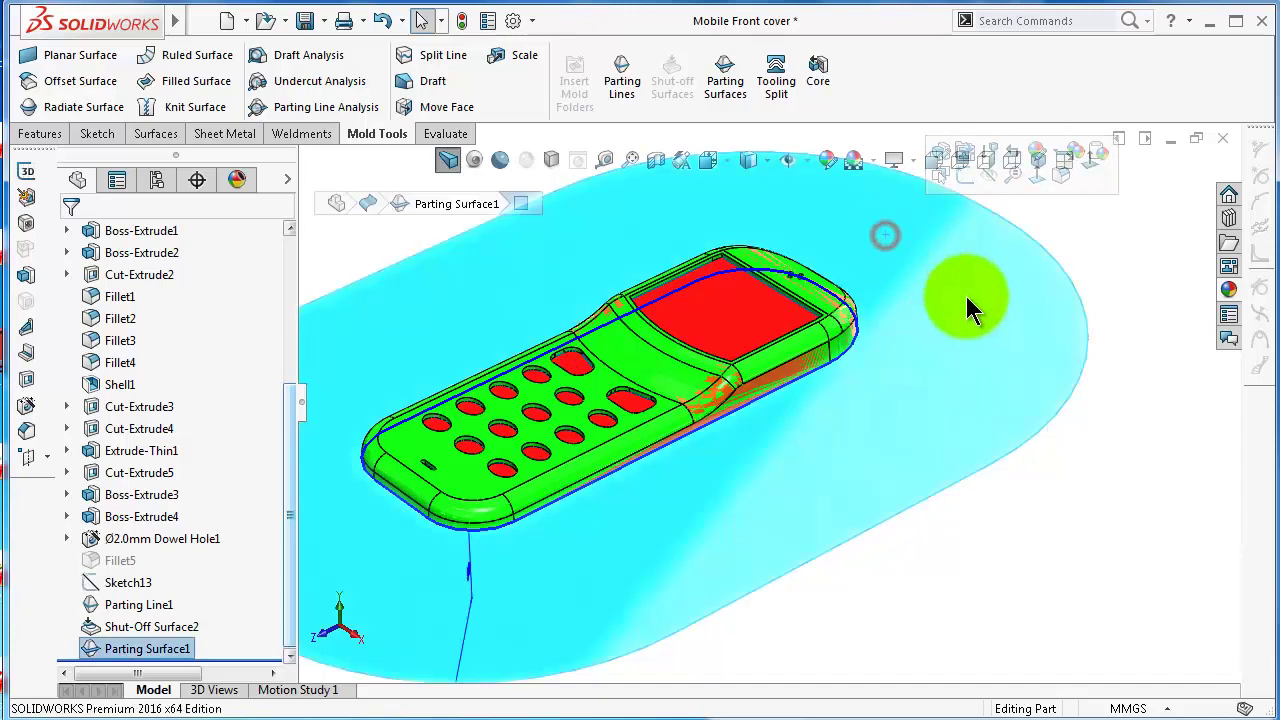
pyautogui.moveTo(946, 517); pyautogui.dragTo(866, 486, button='middle')
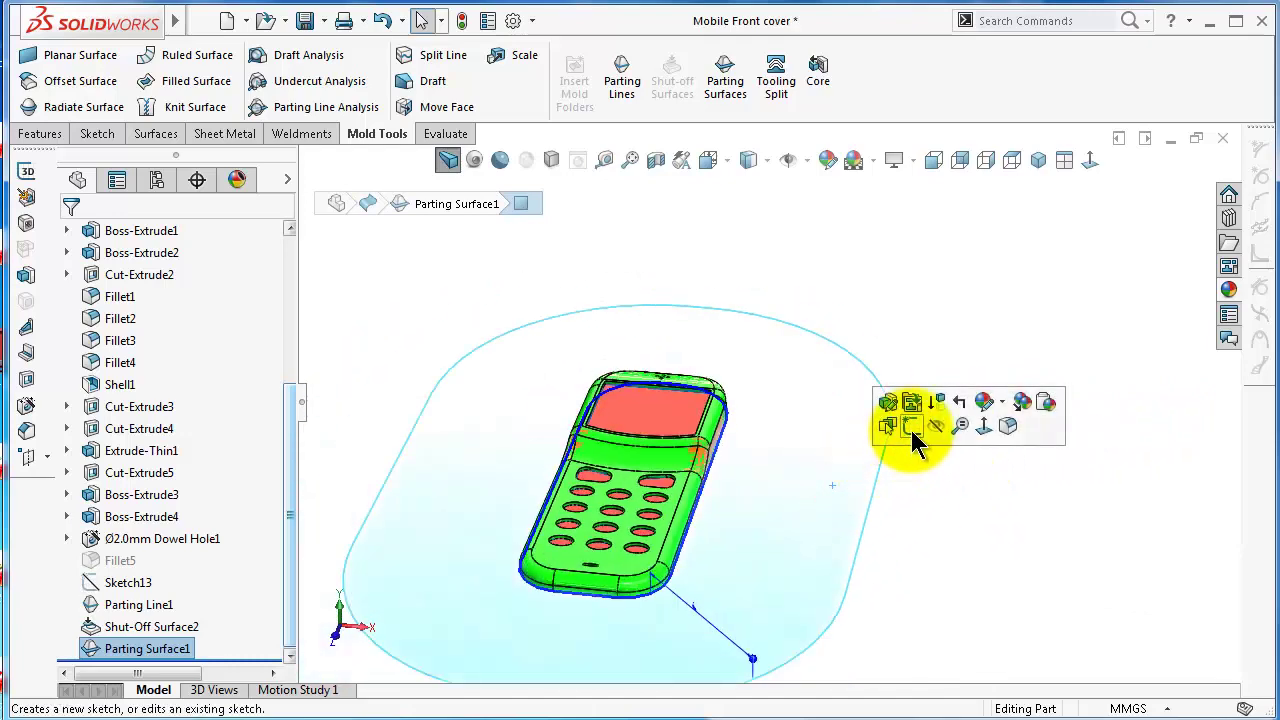
pyautogui.moveTo(1028, 592); pyautogui.dragTo(822, 518, button='middle')
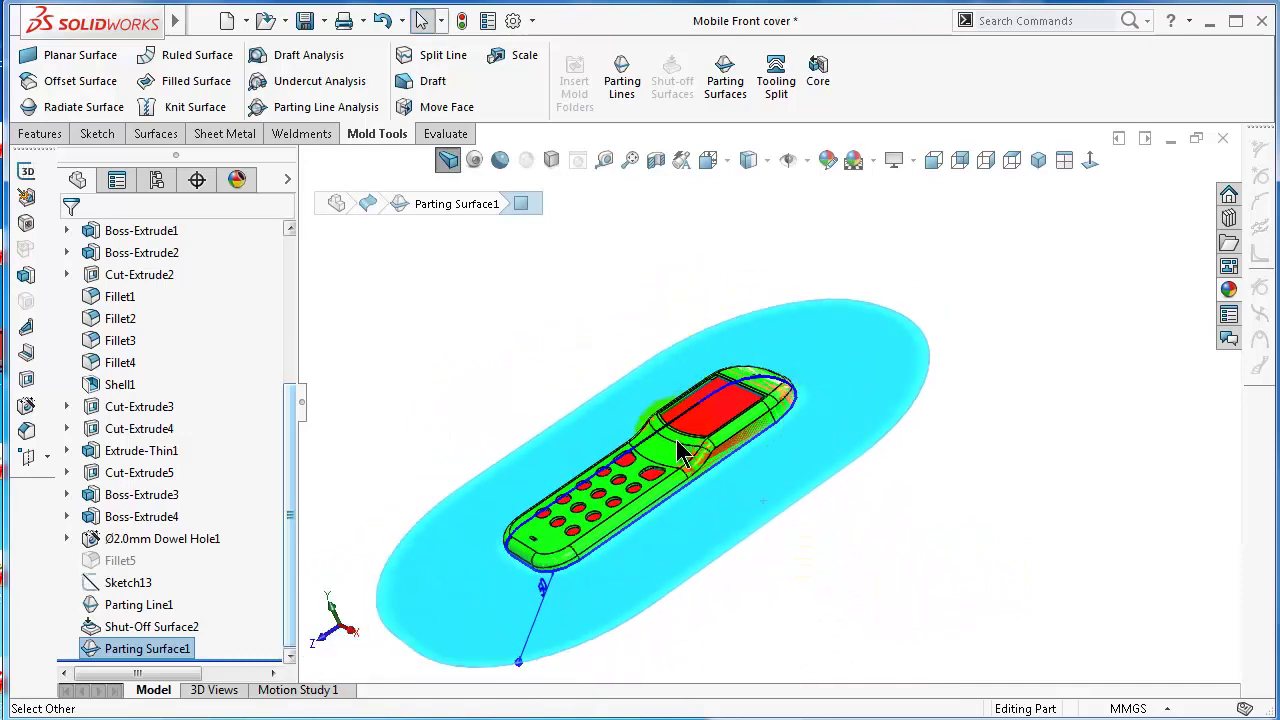
# - Try the Normal to surface option on the parting surface, restore Perpendicular to pull, and cancel the feature edit
pyautogui.click(140, 648)
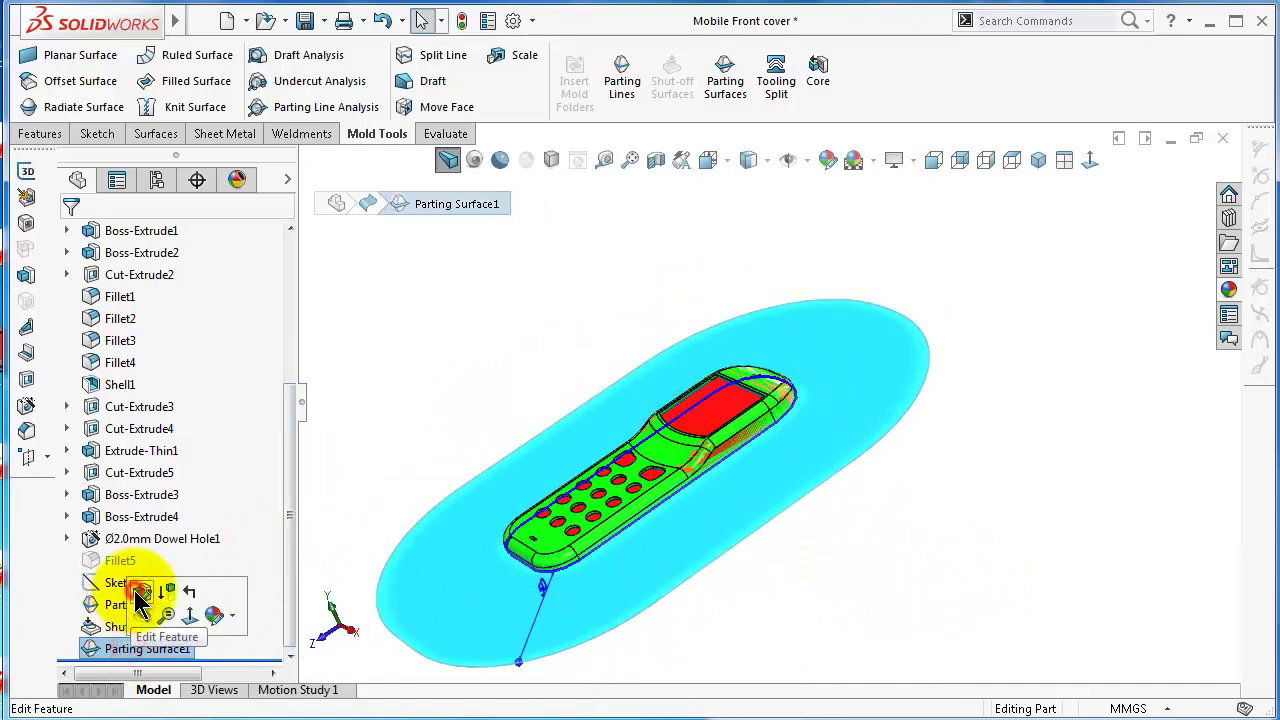
pyautogui.click(140, 598)
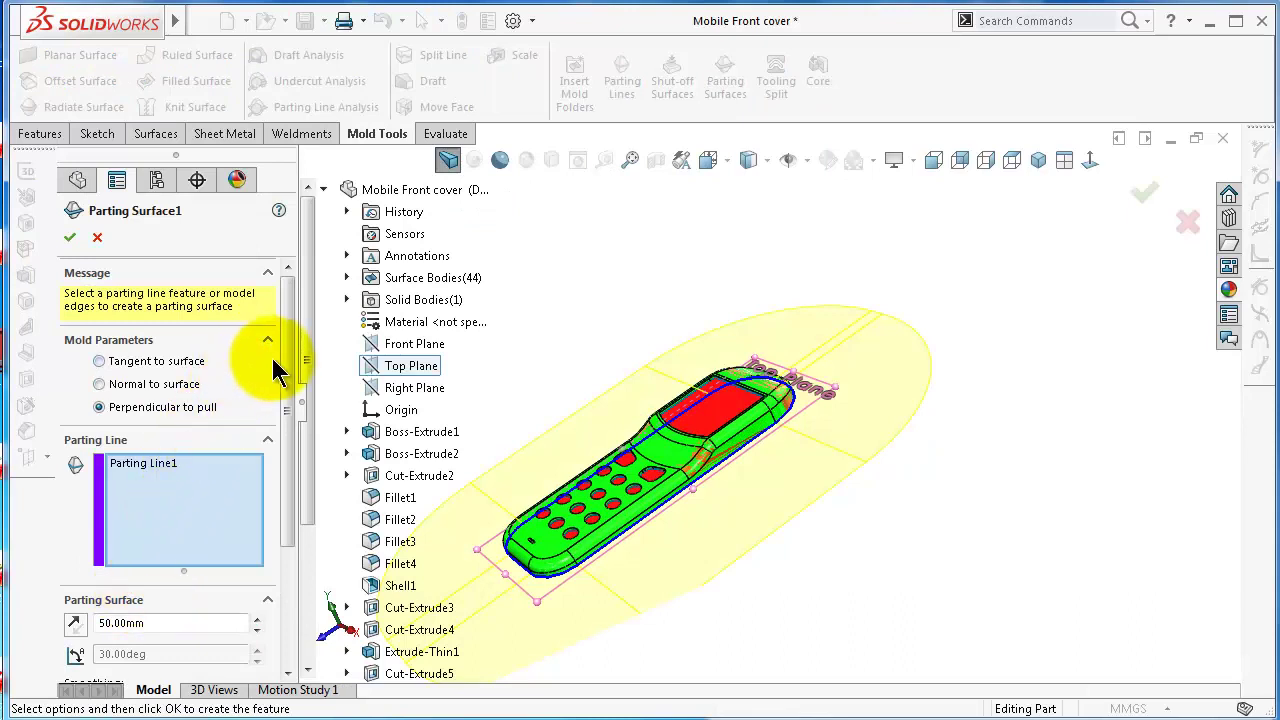
pyautogui.moveTo(289, 371)
pyautogui.mouseDown()
pyautogui.moveTo(286, 386)
pyautogui.moveTo(289, 371)
pyautogui.mouseUp()
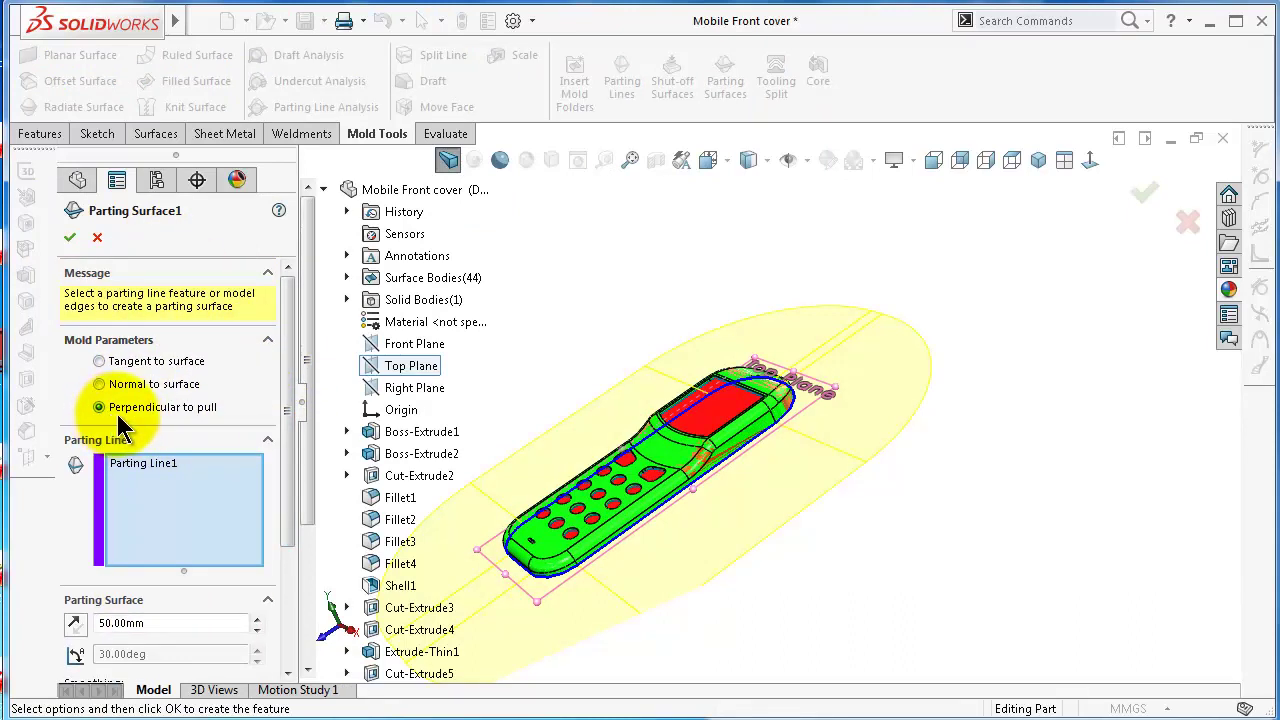
pyautogui.moveTo(338, 501); pyautogui.dragTo(346, 533)
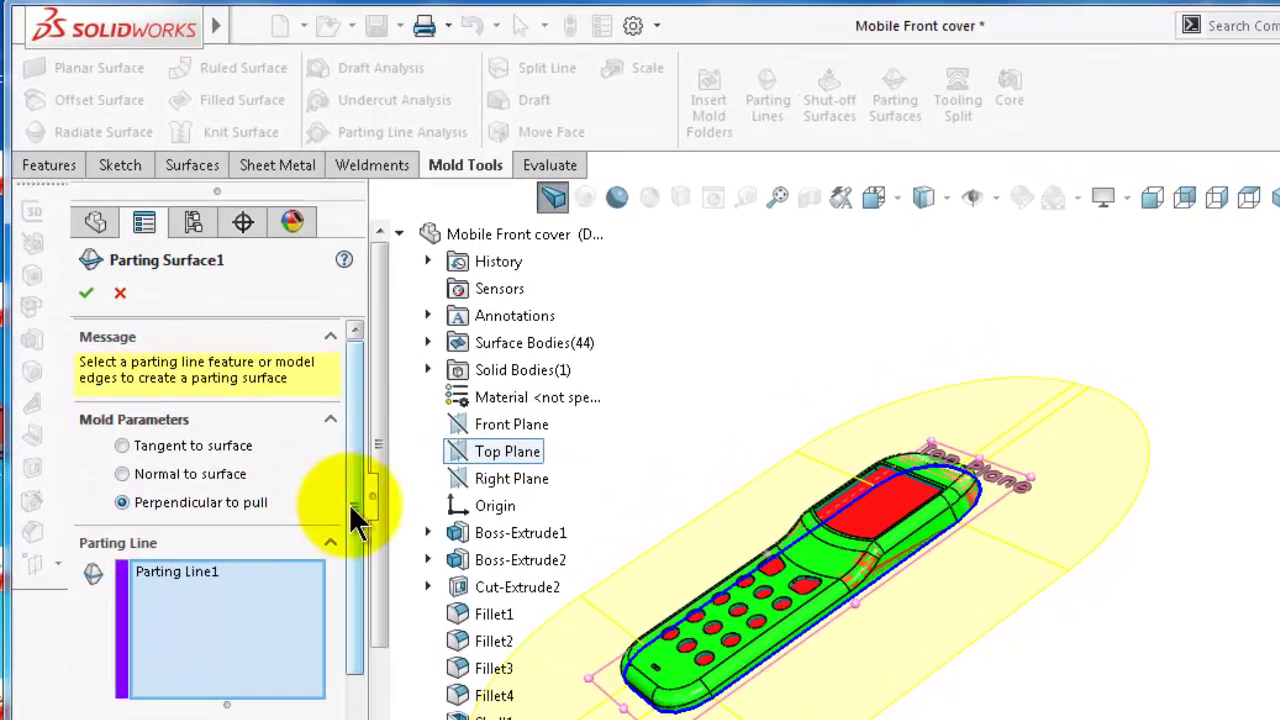
pyautogui.click(172, 414)
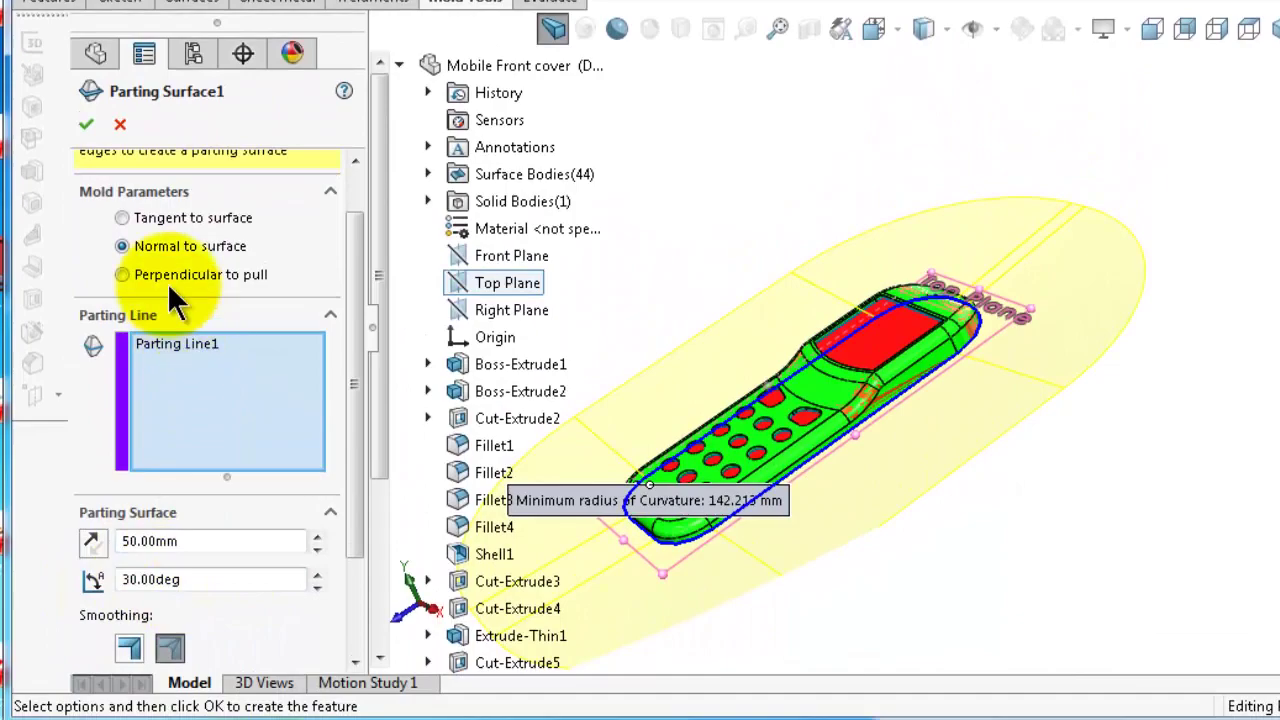
pyautogui.click(147, 278)
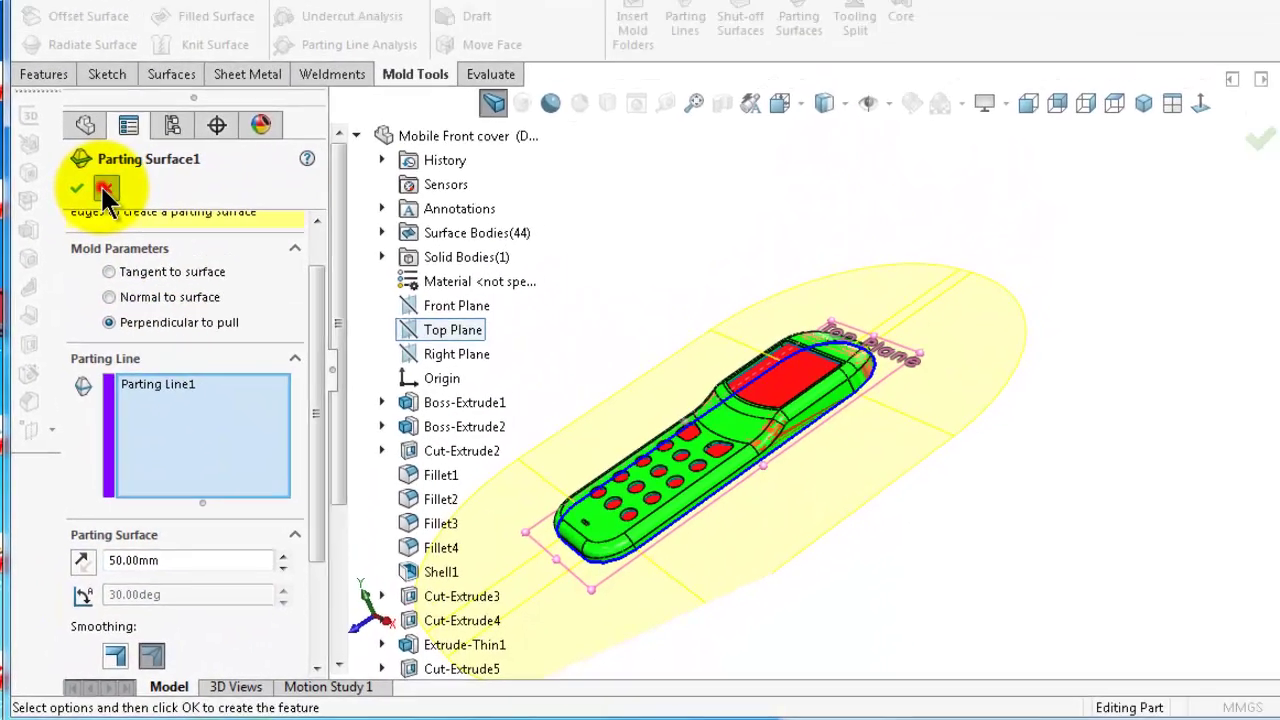
pyautogui.click(105, 192)
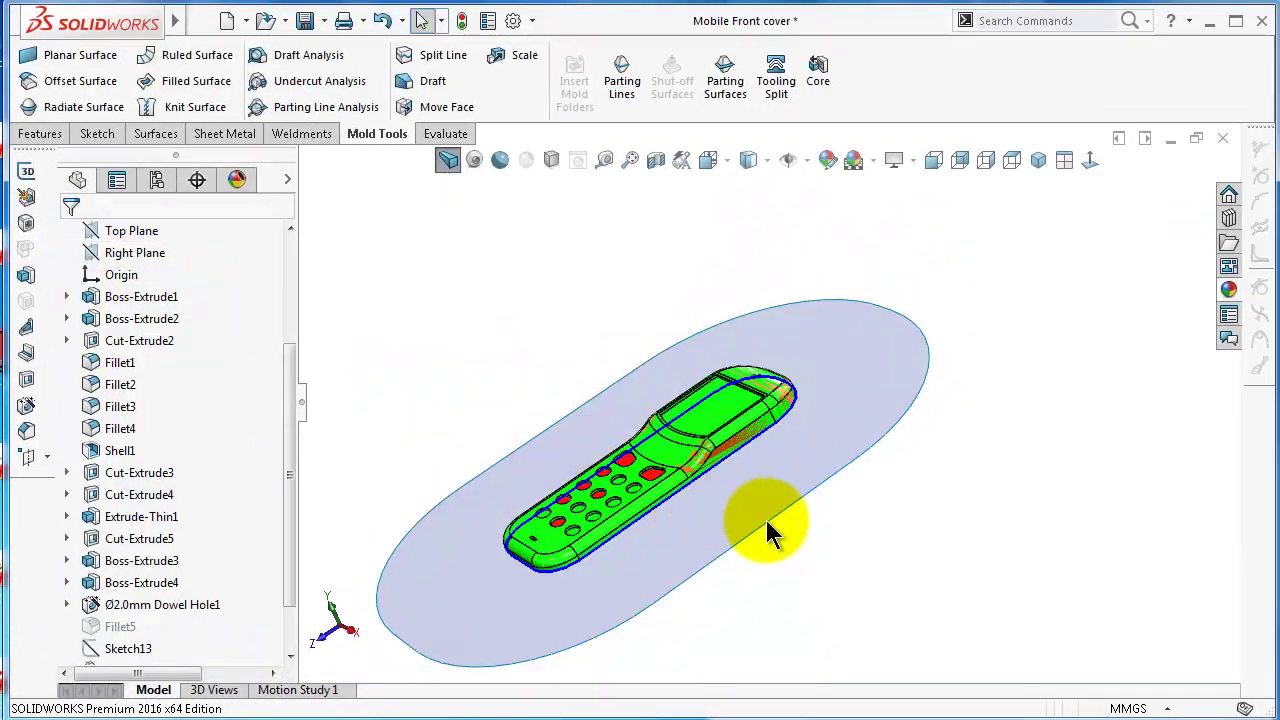
# - Select the flat rim face on the cover's underside and inspect where it meets the parting surface
pyautogui.moveTo(845, 505); pyautogui.dragTo(758, 253, button='middle')
pyautogui.moveTo(688, 296); pyautogui.dragTo(660, 140, button='middle')
pyautogui.scroll(-10, 746, 351)
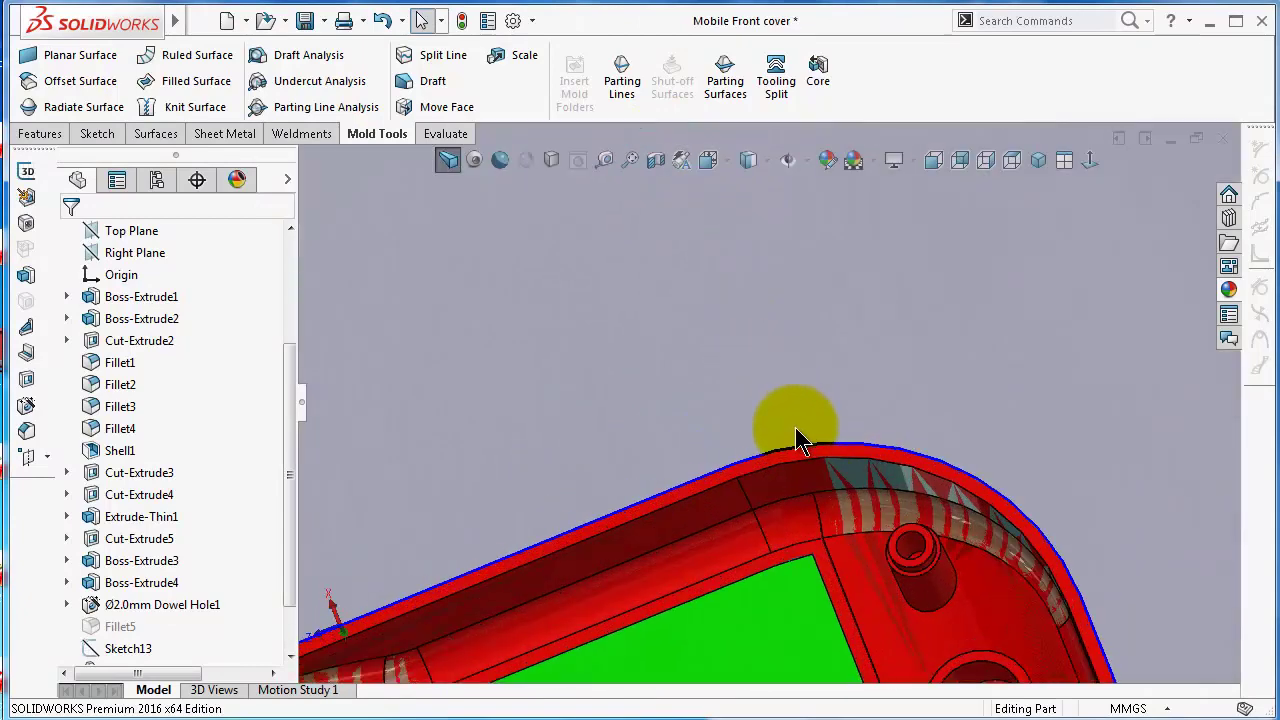
pyautogui.click(780, 476)
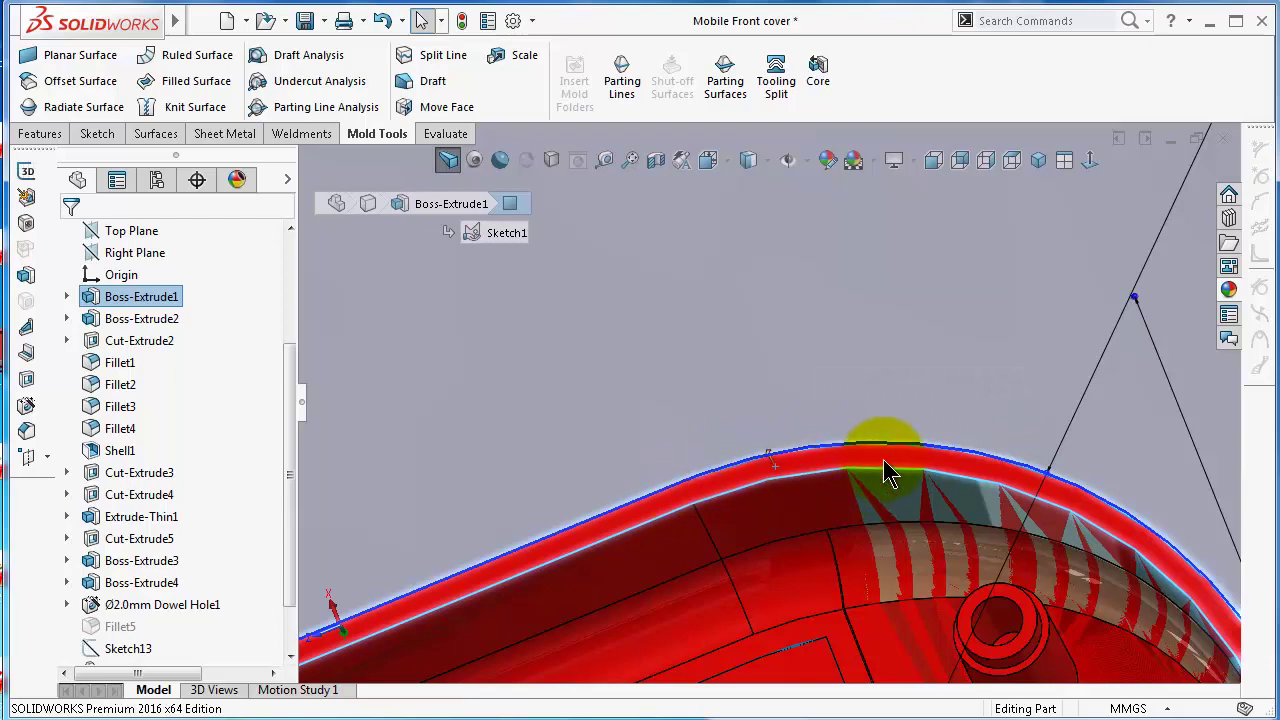
pyautogui.moveTo(880, 423); pyautogui.dragTo(829, 468, button='middle')
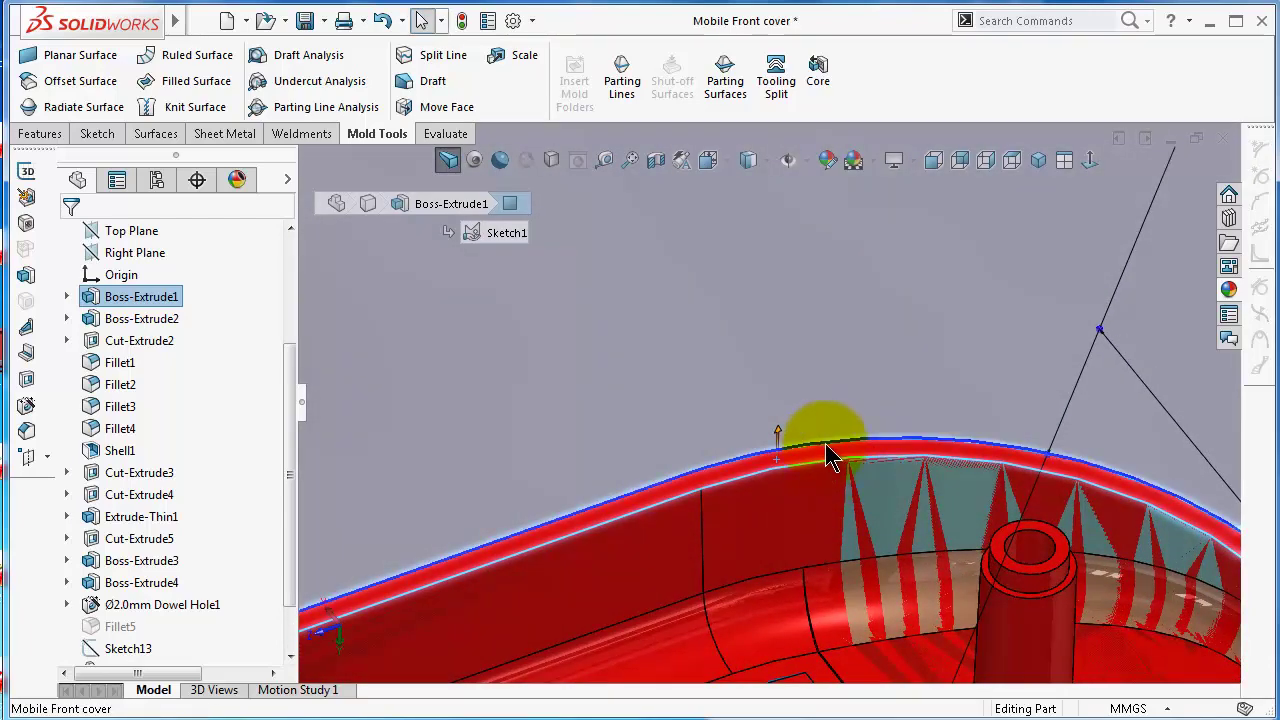
pyautogui.scroll(-2, 834, 461)
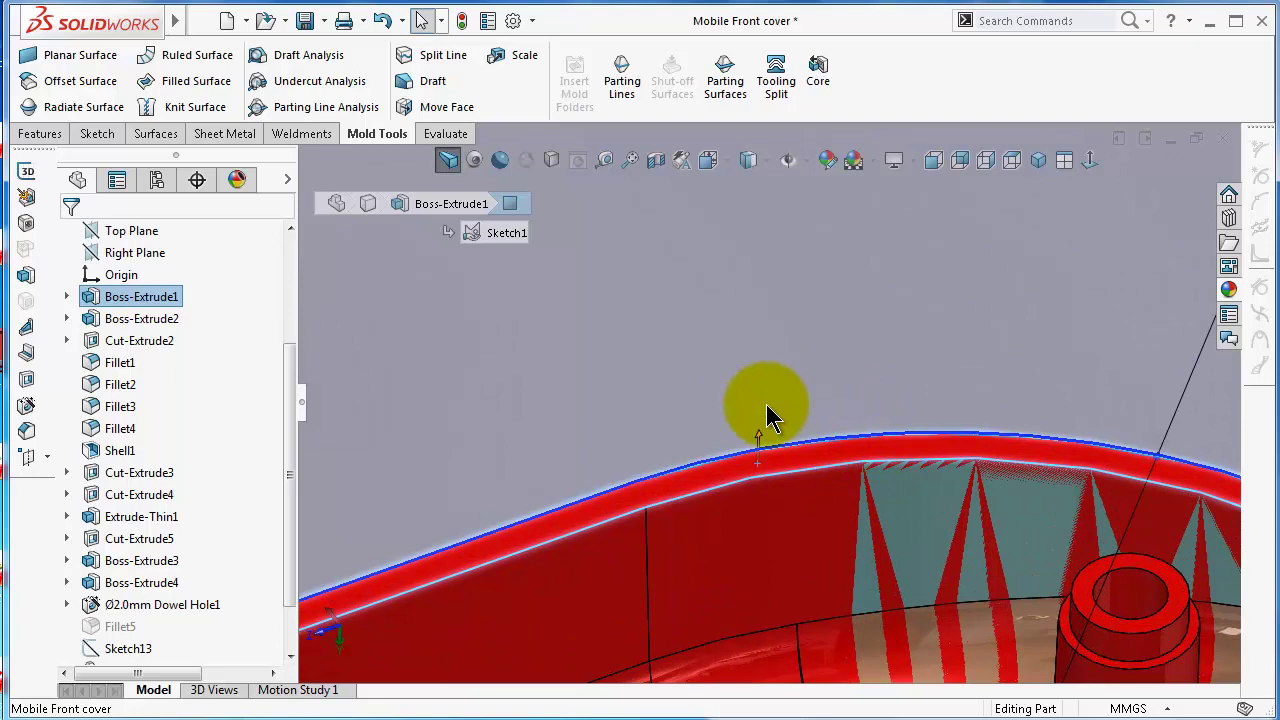
pyautogui.scroll(4, 765, 395)
pyautogui.scroll(6, 797, 475)
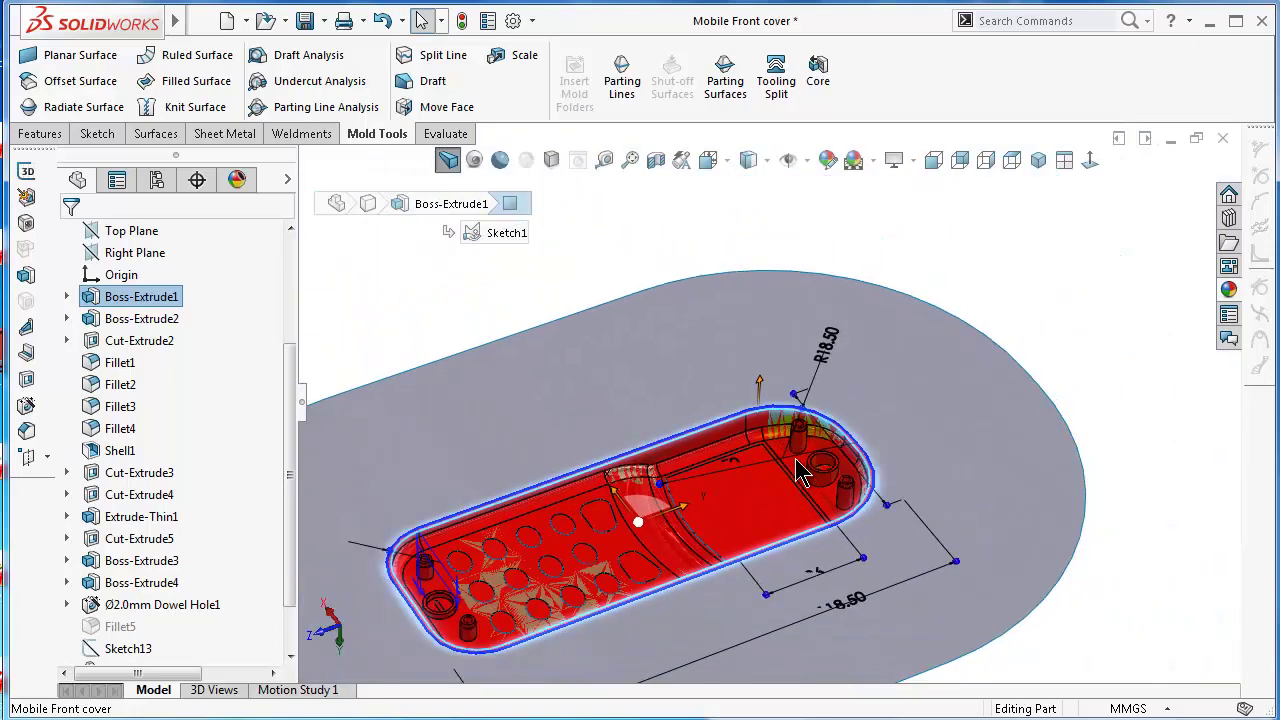
# - Inspect the rim face against the parting surface at the rounded corner beside the screw bosses
pyautogui.click(945, 592)
pyautogui.moveTo(893, 596)
pyautogui.mouseDown(button='middle')
pyautogui.moveTo(809, 423)
pyautogui.moveTo(863, 531)
pyautogui.moveTo(775, 470)
pyautogui.moveTo(700, 357)
pyautogui.mouseUp(button='middle')
pyautogui.moveTo(741, 412); pyautogui.dragTo(914, 409, button='middle')
pyautogui.scroll(-10, 914, 409)
pyautogui.scroll(-3, 970, 355)
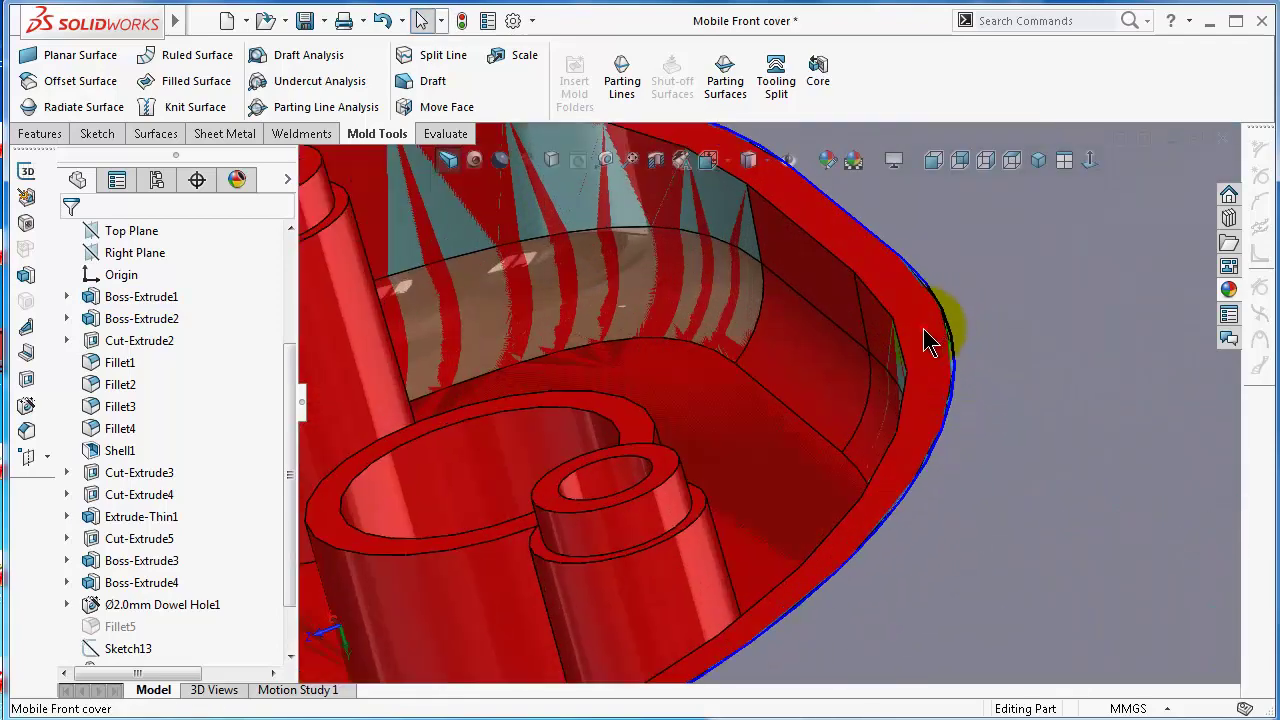
pyautogui.click(928, 341)
pyautogui.scroll(6, 880, 365)
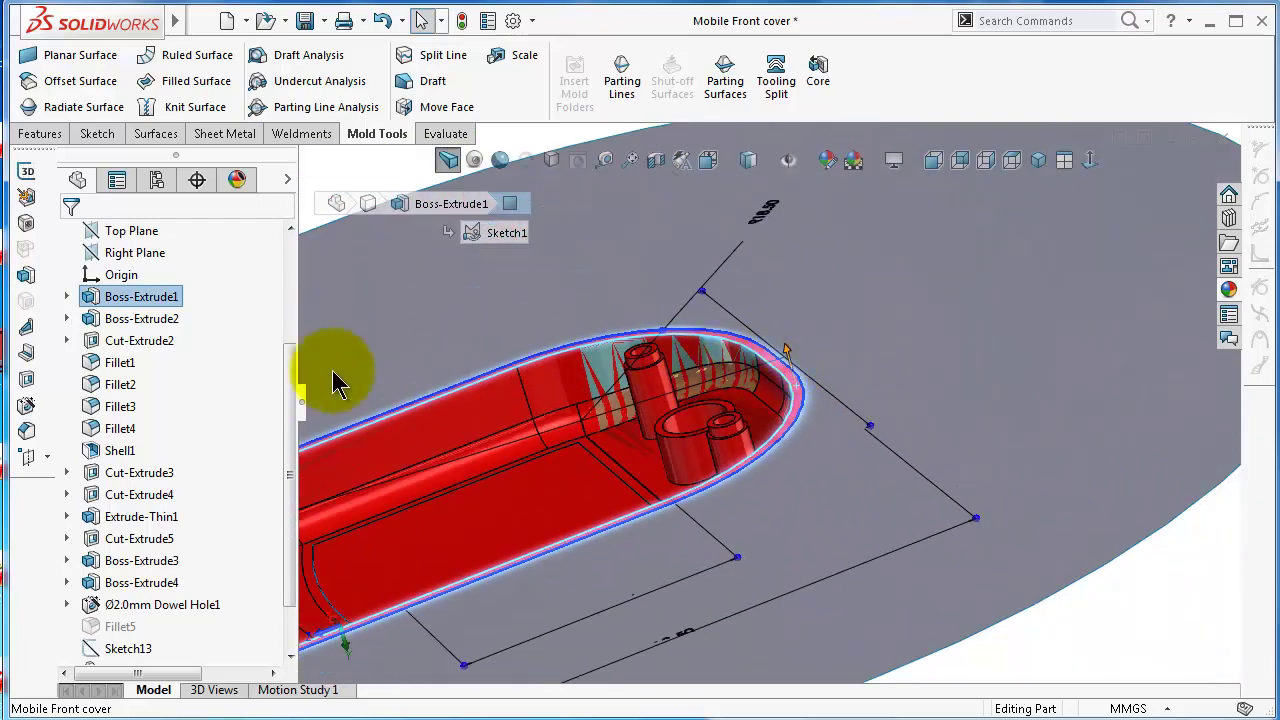
# - Select the Top Plane and check its alignment with the parting surface and the cover's rim
pyautogui.moveTo(290, 408); pyautogui.dragTo(300, 271)
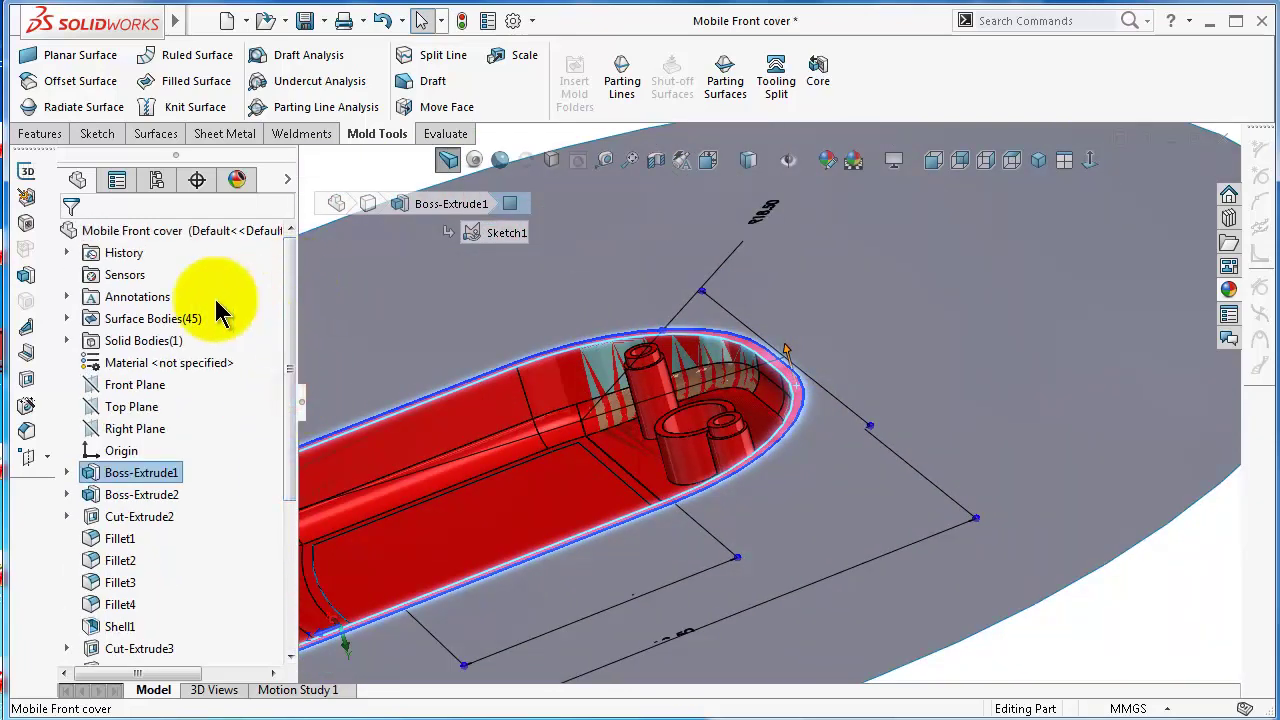
pyautogui.click(131, 406)
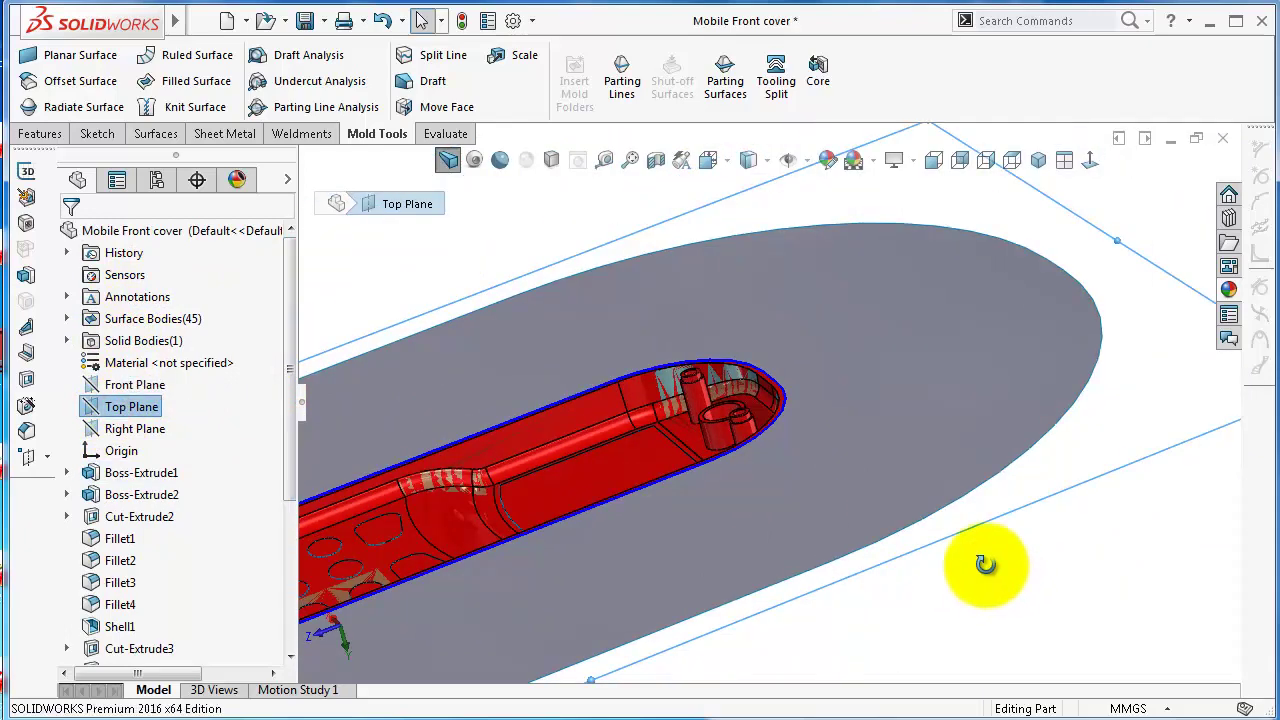
pyautogui.moveTo(985, 563); pyautogui.dragTo(986, 529, button='middle')
pyautogui.moveTo(860, 495); pyautogui.dragTo(860, 492, button='middle')
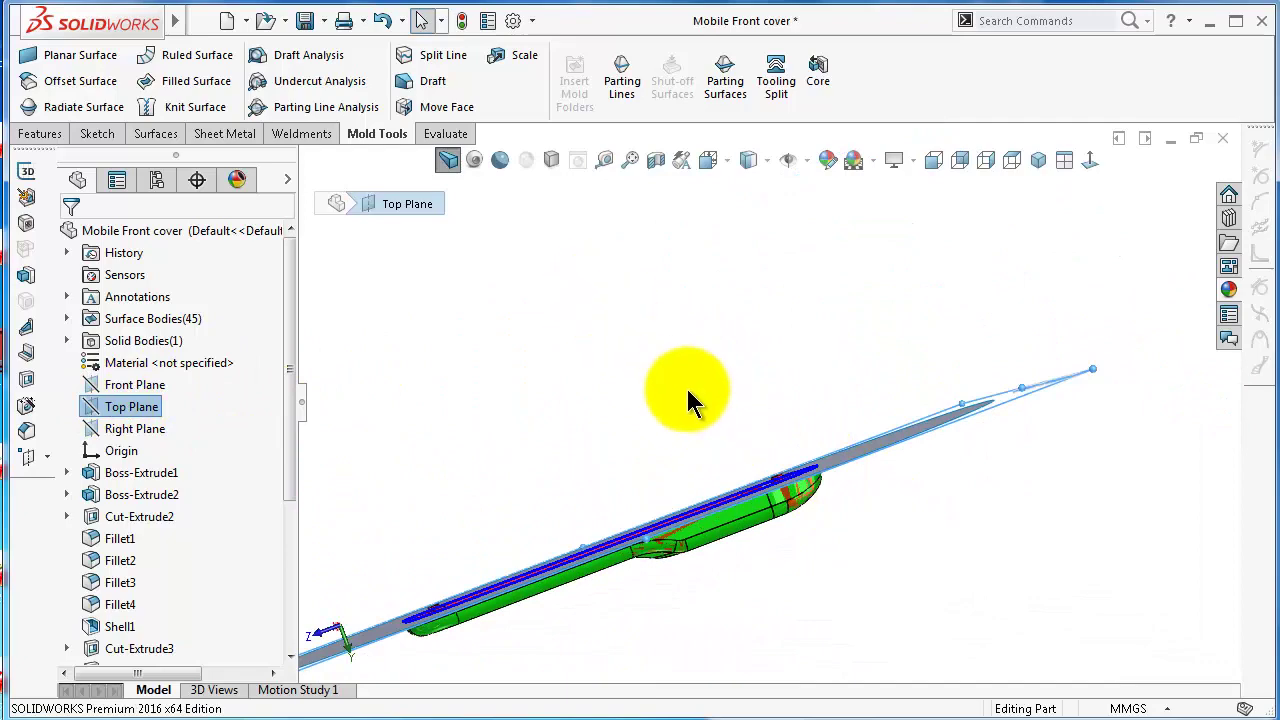
pyautogui.moveTo(684, 392); pyautogui.dragTo(728, 457, button='middle')
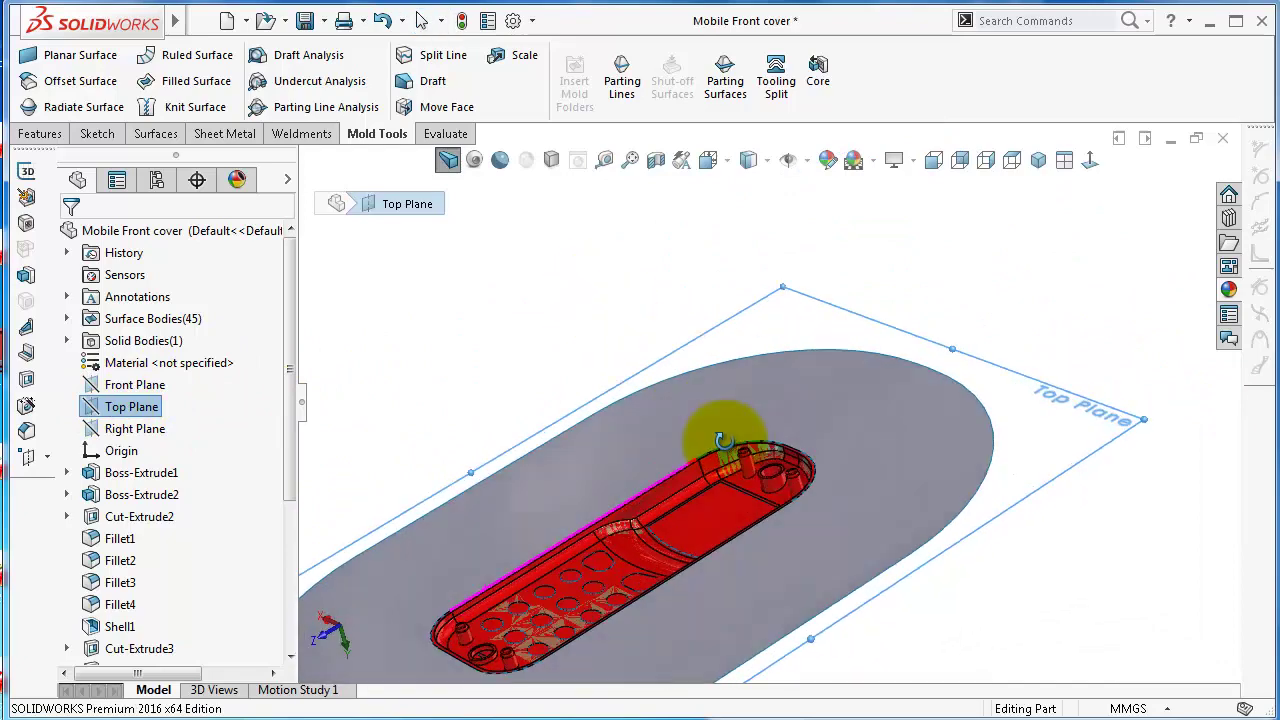
# - Start a new sketch on the Top Plane
pyautogui.click(130, 410)
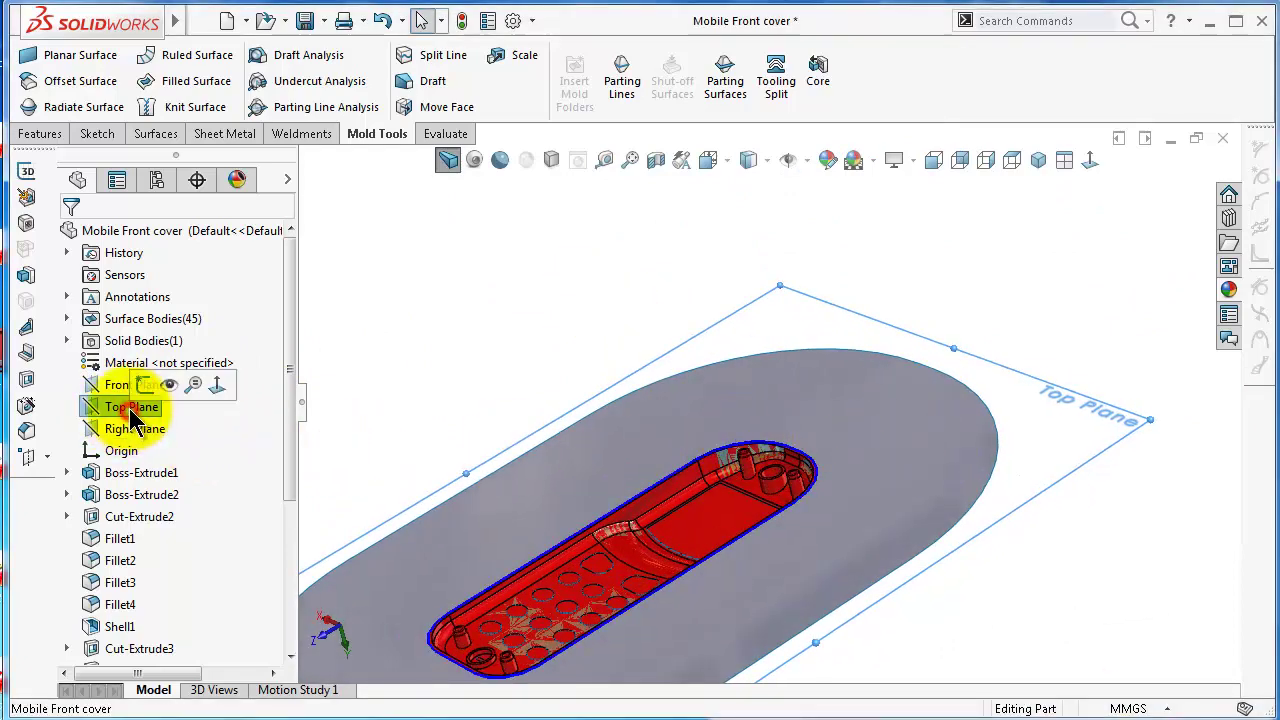
pyautogui.click(95, 410)
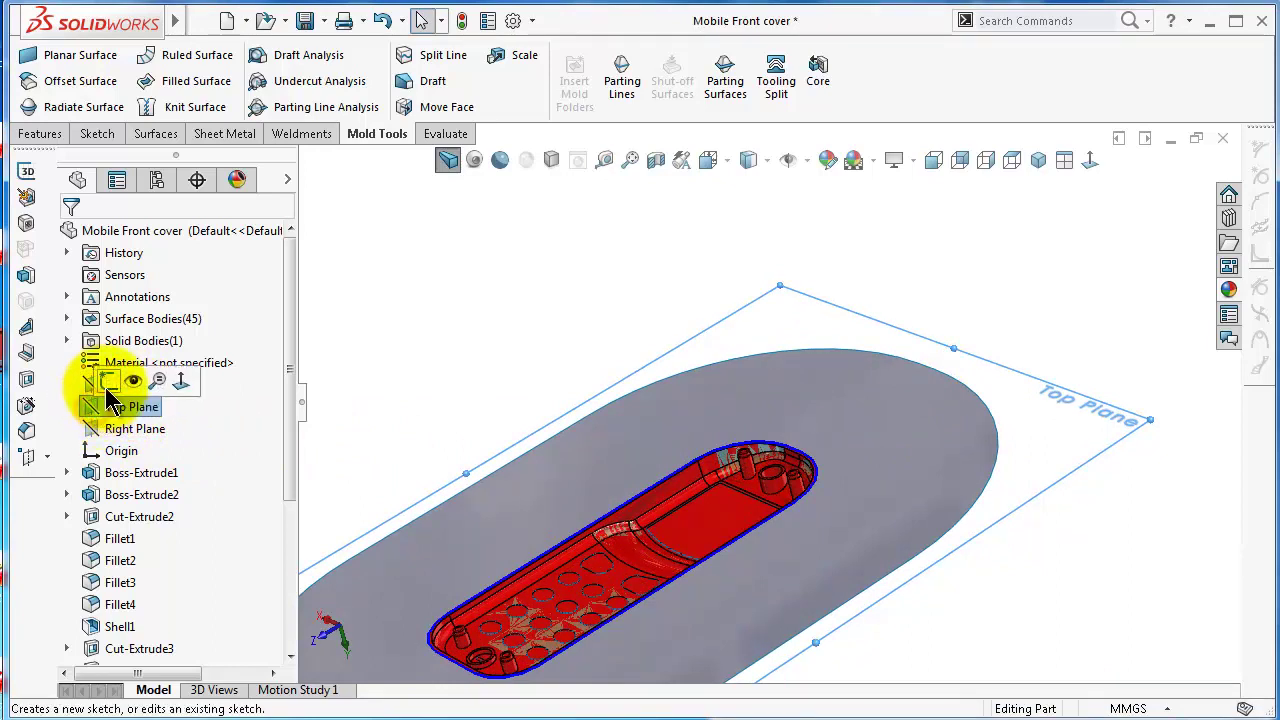
pyautogui.click(103, 408)
pyautogui.click(113, 381)
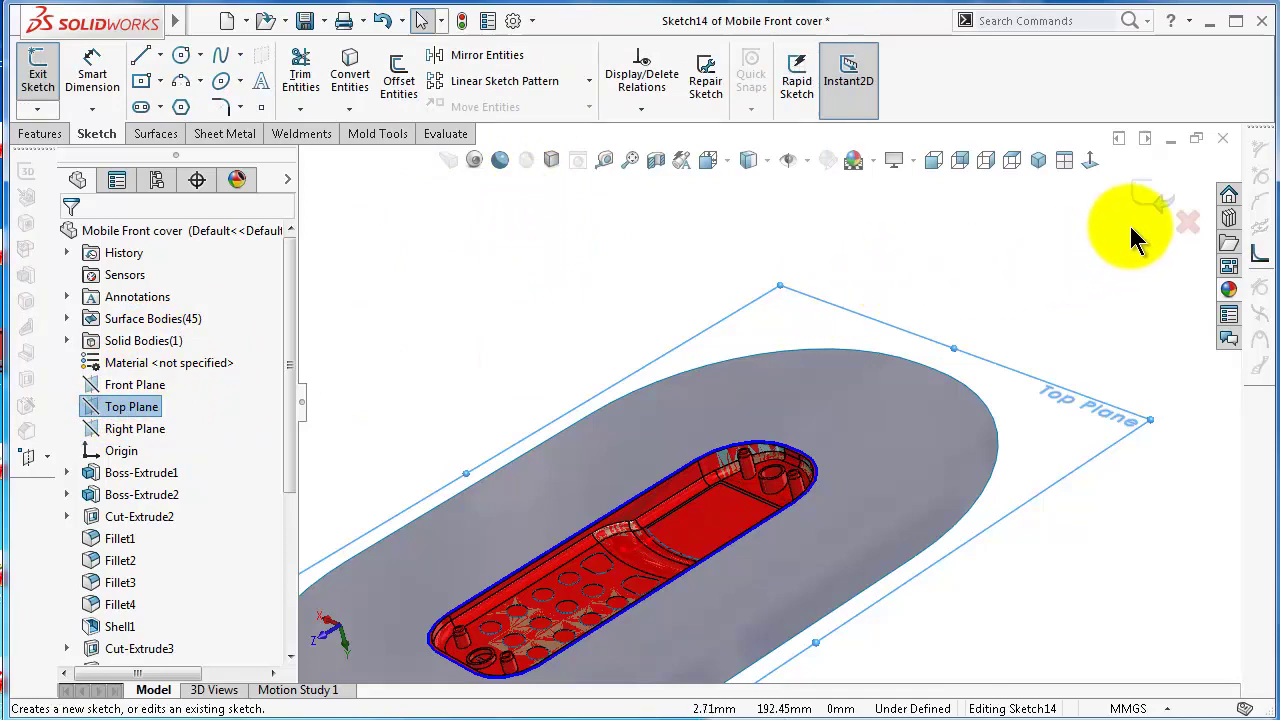
# - Sketch a center rectangle about 103 by 160 mm from the origin, enclosing the phone cover within the parting surface
pyautogui.click(1090, 162)
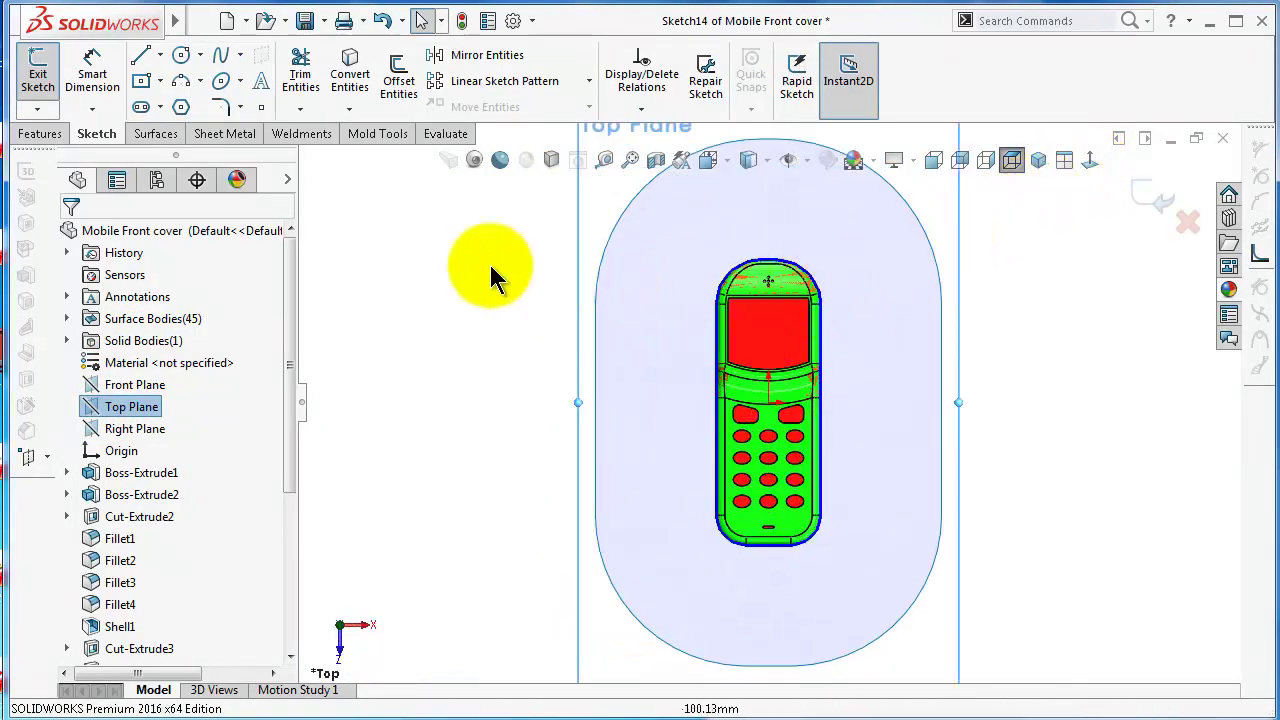
pyautogui.scroll(-3, 838, 378)
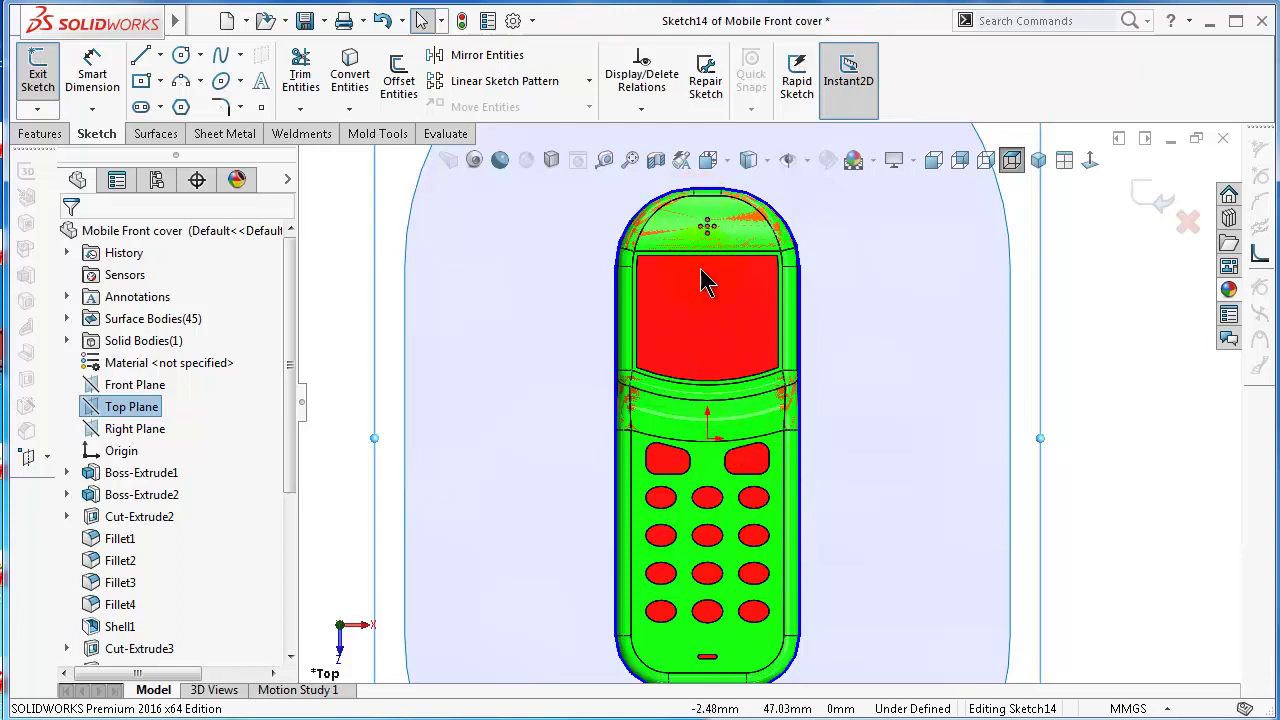
pyautogui.scroll(3, 737, 505)
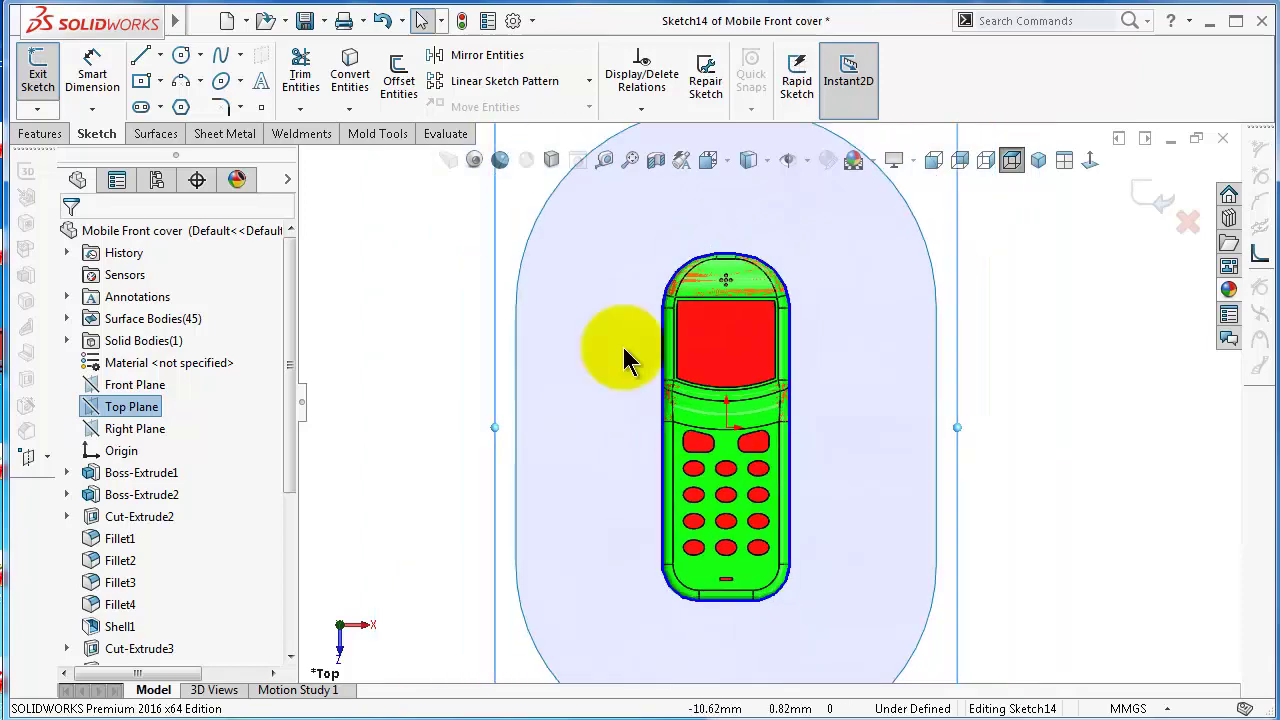
pyautogui.click(143, 84)
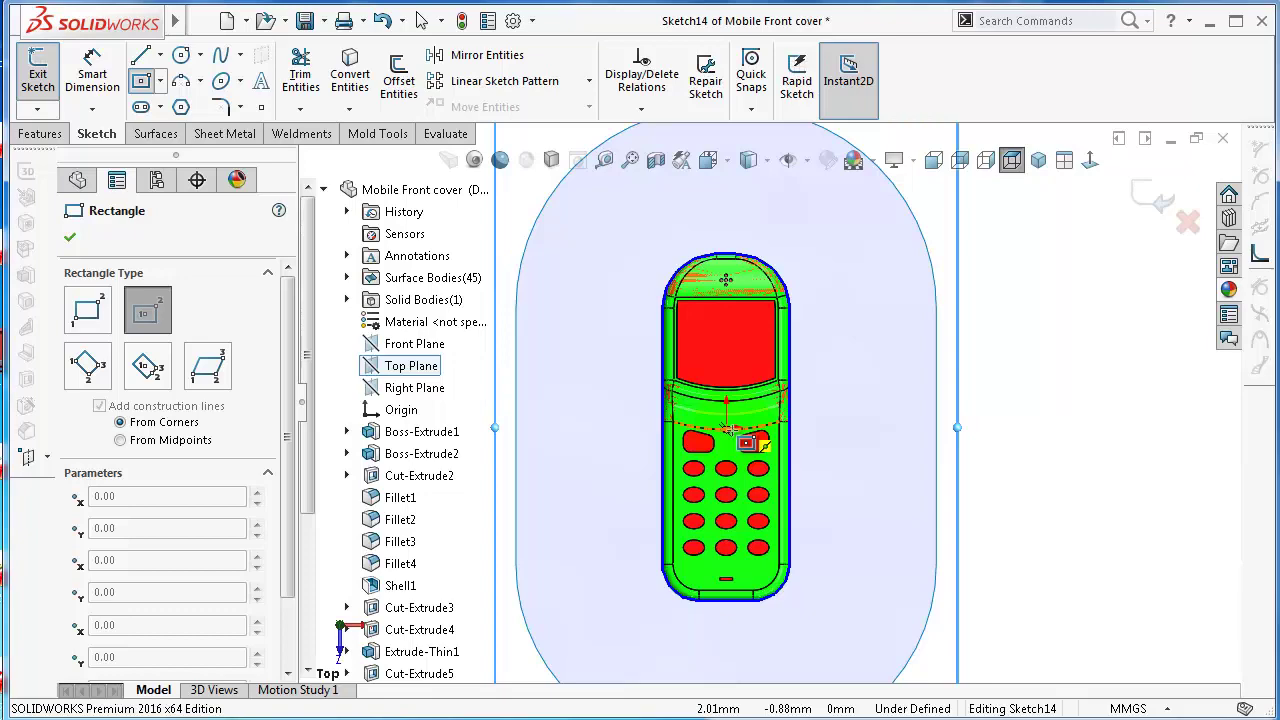
pyautogui.click(728, 430)
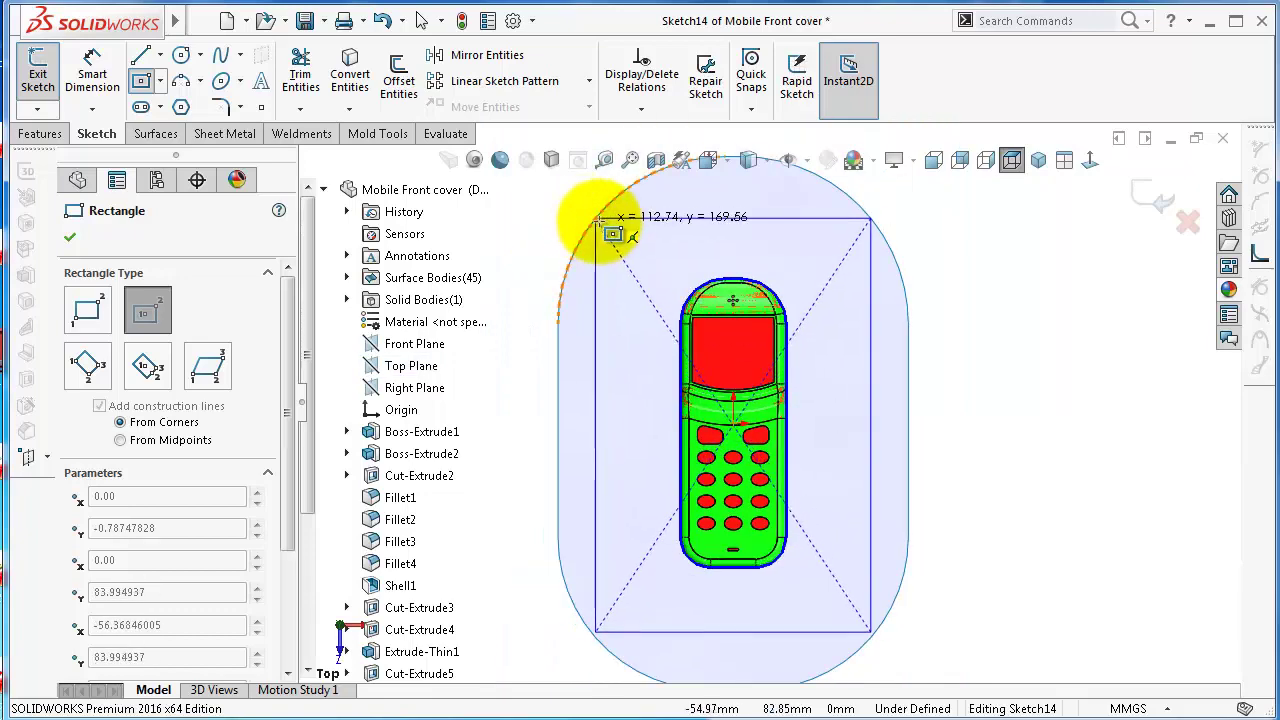
pyautogui.click(608, 230)
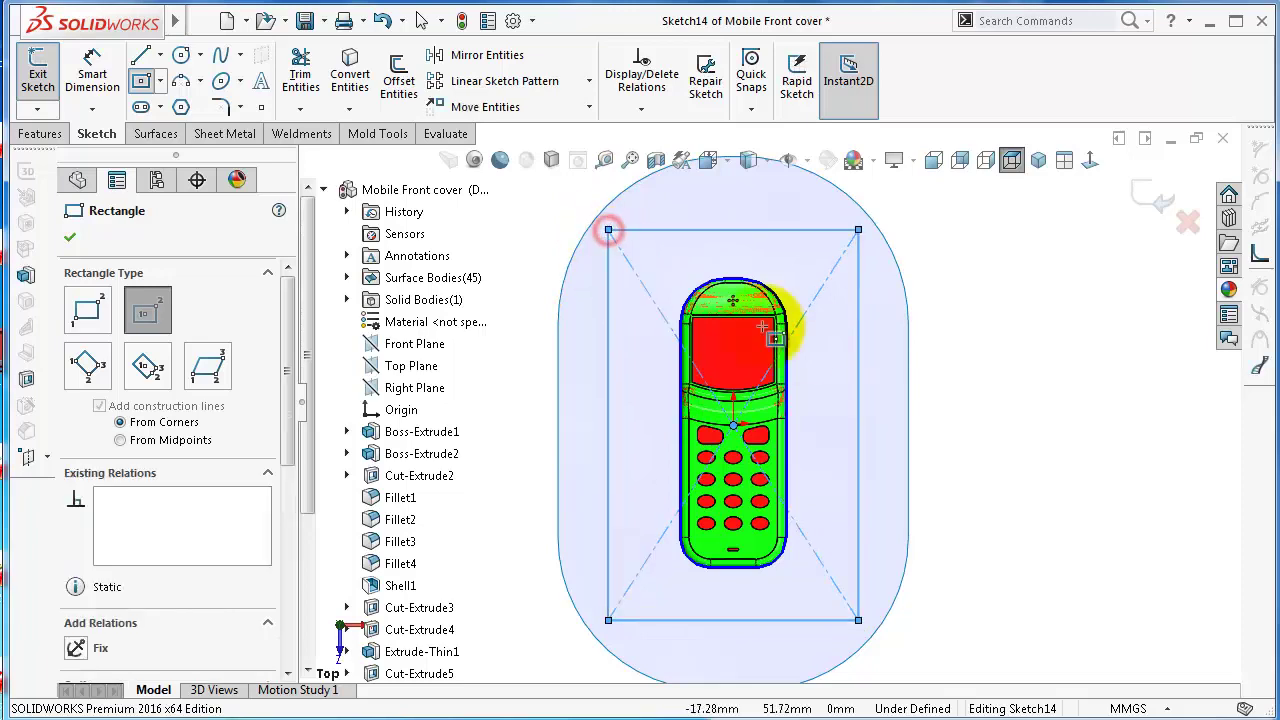
pyautogui.scroll(2, 770, 310)
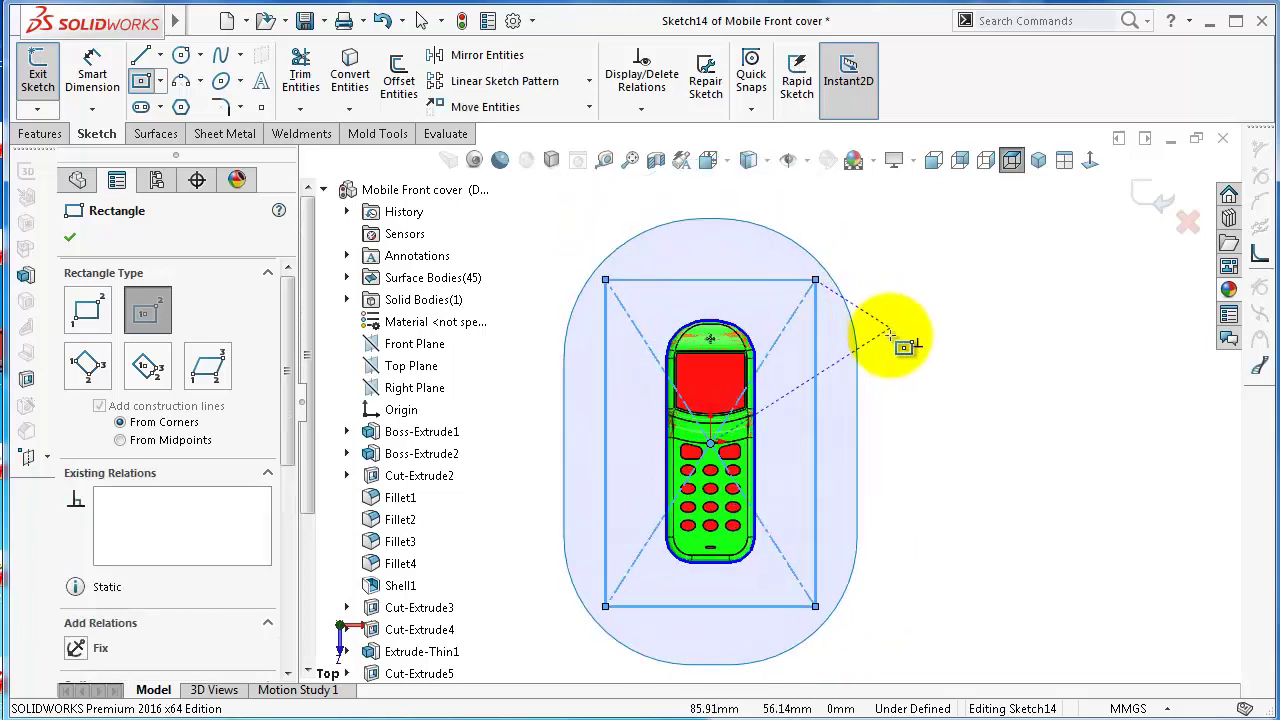
# - Dimension the rectangle's long vertical side and set its length to 150 mm
pyautogui.moveTo(971, 457); pyautogui.dragTo(1006, 463, button='middle')
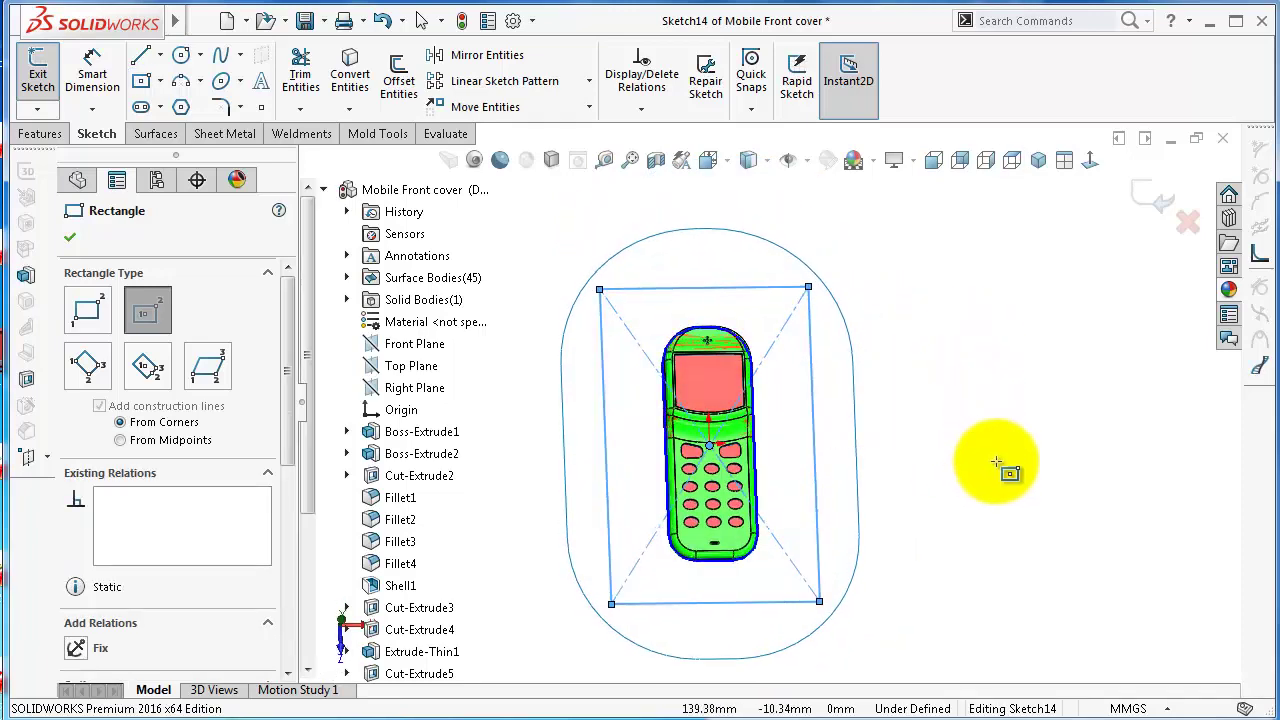
pyautogui.moveTo(1006, 463); pyautogui.dragTo(971, 300, button='right')
pyautogui.click(1090, 163)
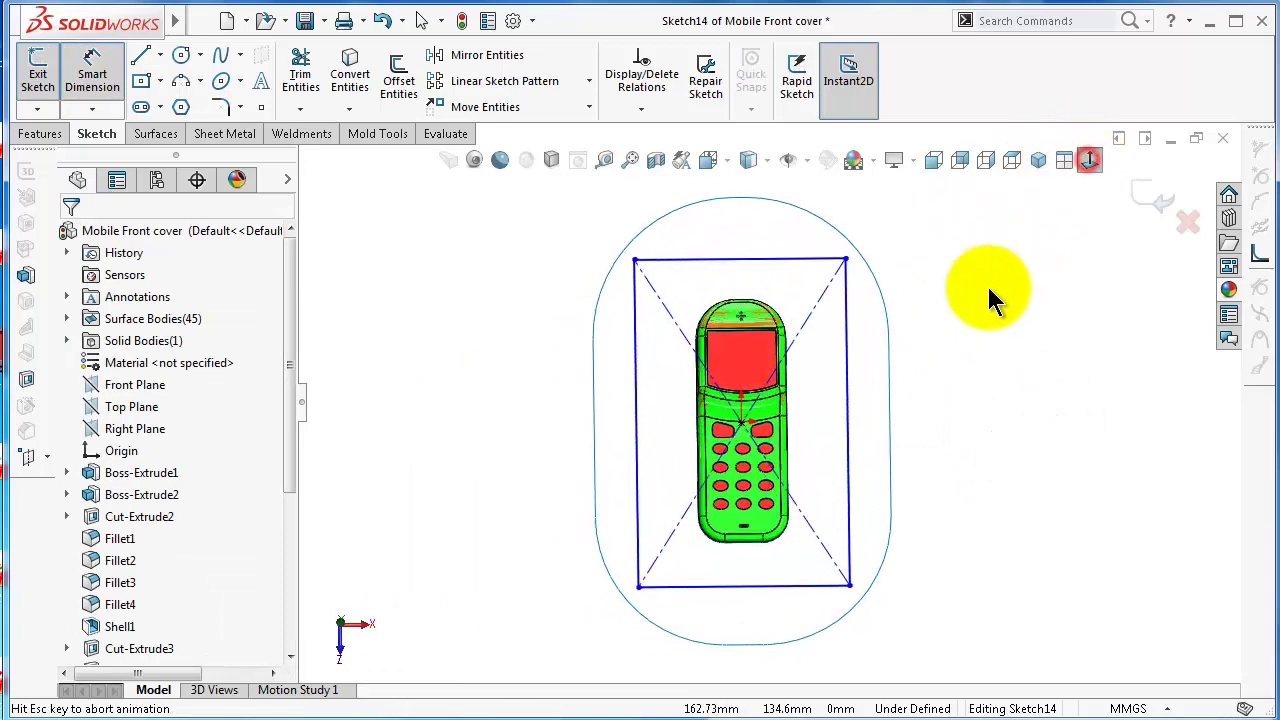
pyautogui.click(878, 344)
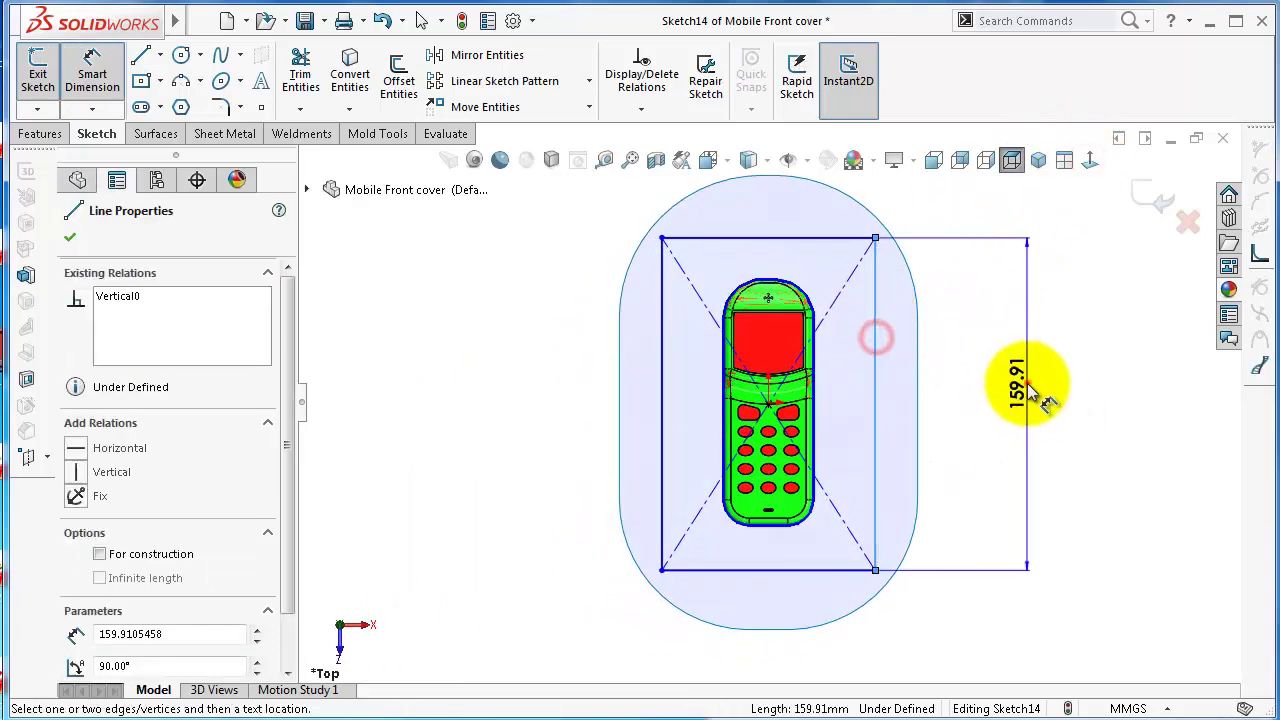
pyautogui.click(1027, 383)
pyautogui.write('150')
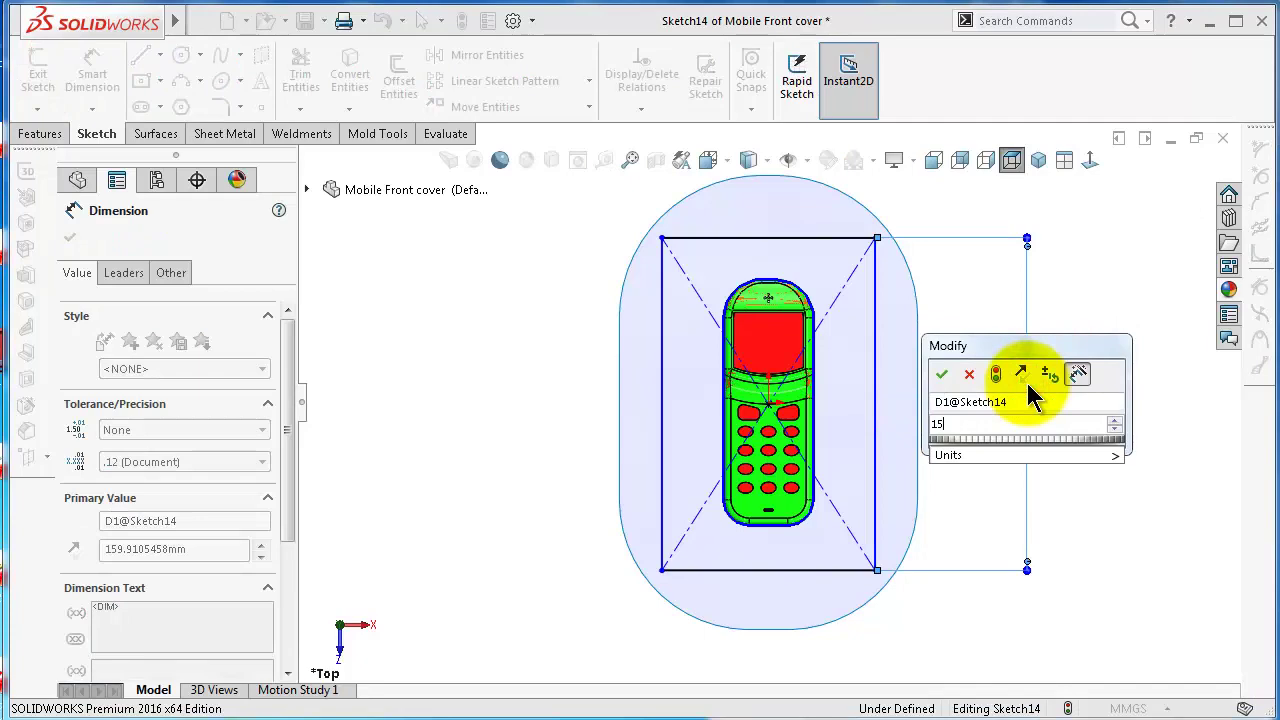
pyautogui.press('Return')
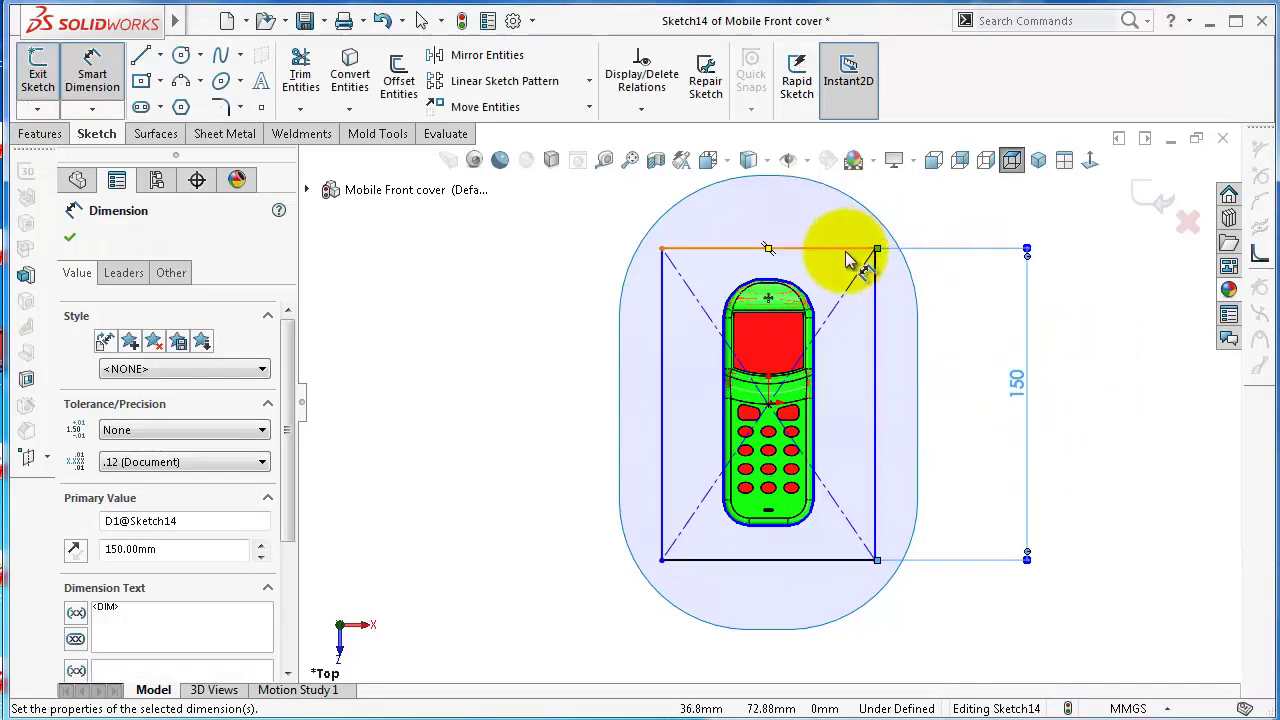
# - Dimension the rectangle's short side as 100 mm and exit the sketch
pyautogui.click(848, 249)
pyautogui.press('f')
pyautogui.click(797, 213)
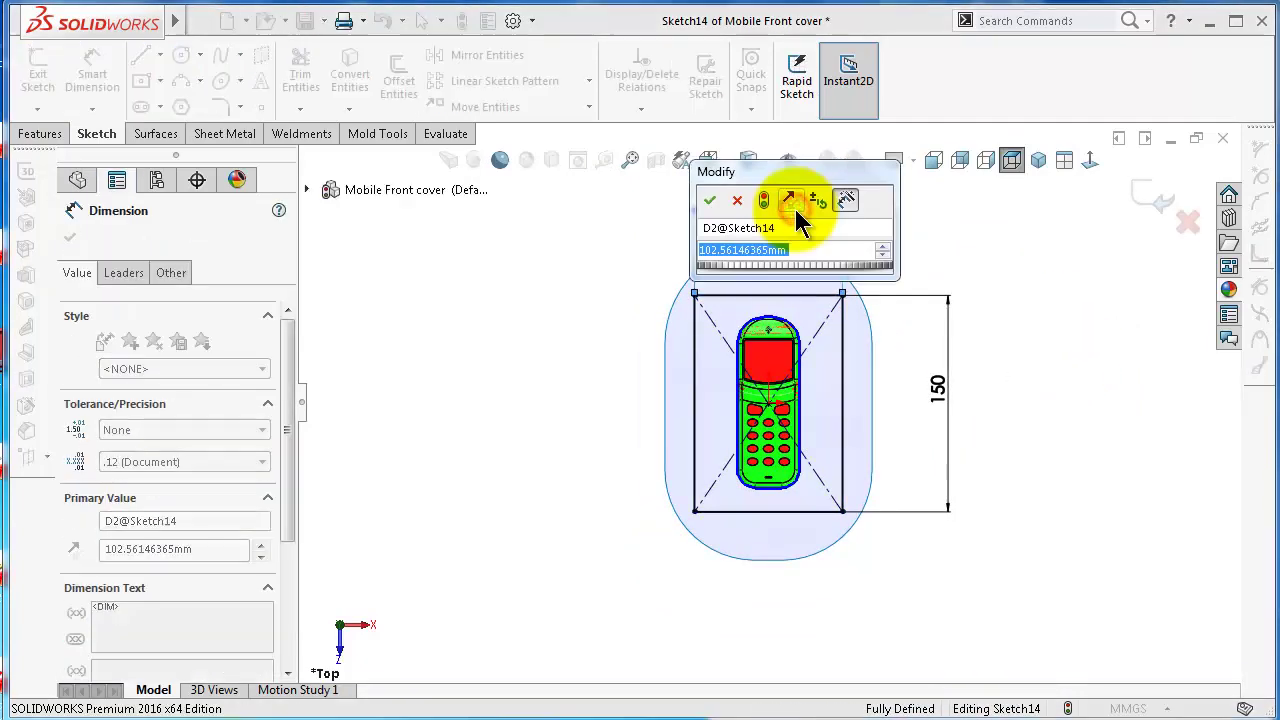
pyautogui.write('100')
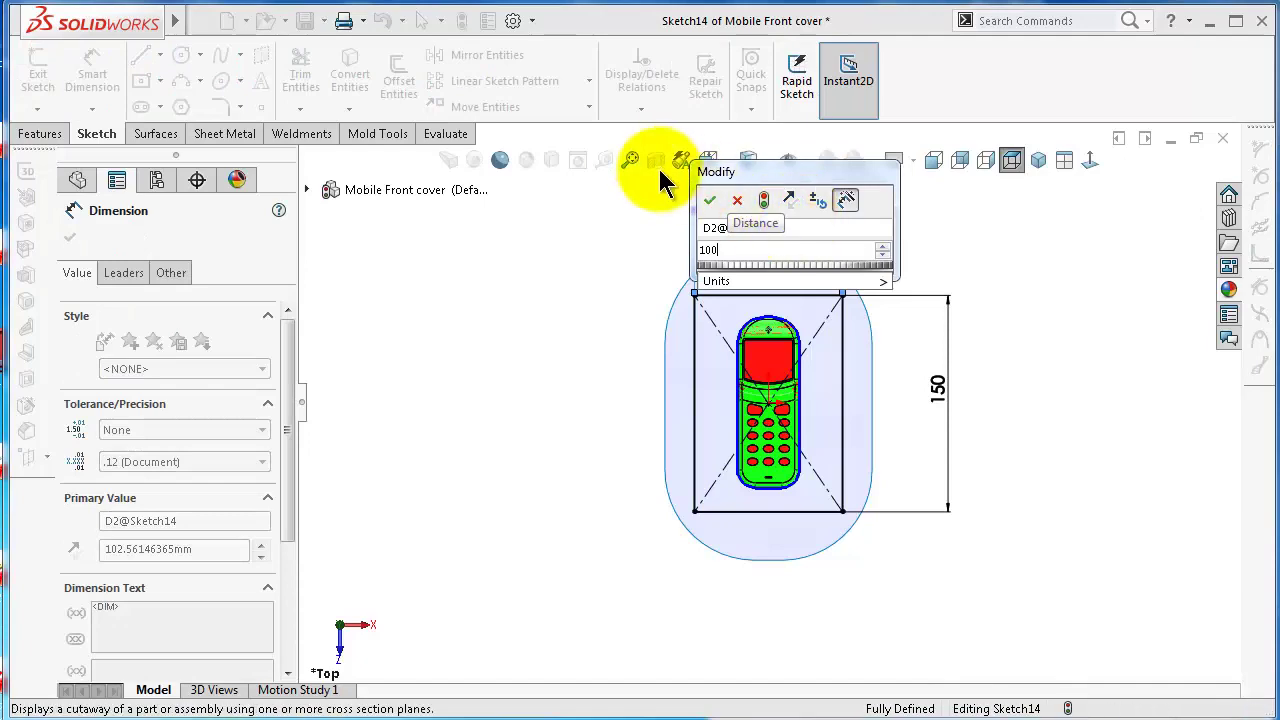
pyautogui.click(708, 200)
pyautogui.moveTo(1057, 340)
pyautogui.mouseDown(button='middle')
pyautogui.moveTo(1034, 237)
pyautogui.moveTo(1157, 200)
pyautogui.mouseUp(button='middle')
pyautogui.click(1155, 195)
# - Start a Tooling Split from the rectangle sketch and set both block depths to 50 mm
pyautogui.moveTo(986, 443)
pyautogui.mouseDown(button='middle')
pyautogui.moveTo(986, 349)
pyautogui.moveTo(943, 409)
pyautogui.moveTo(882, 339)
pyautogui.mouseUp(button='middle')
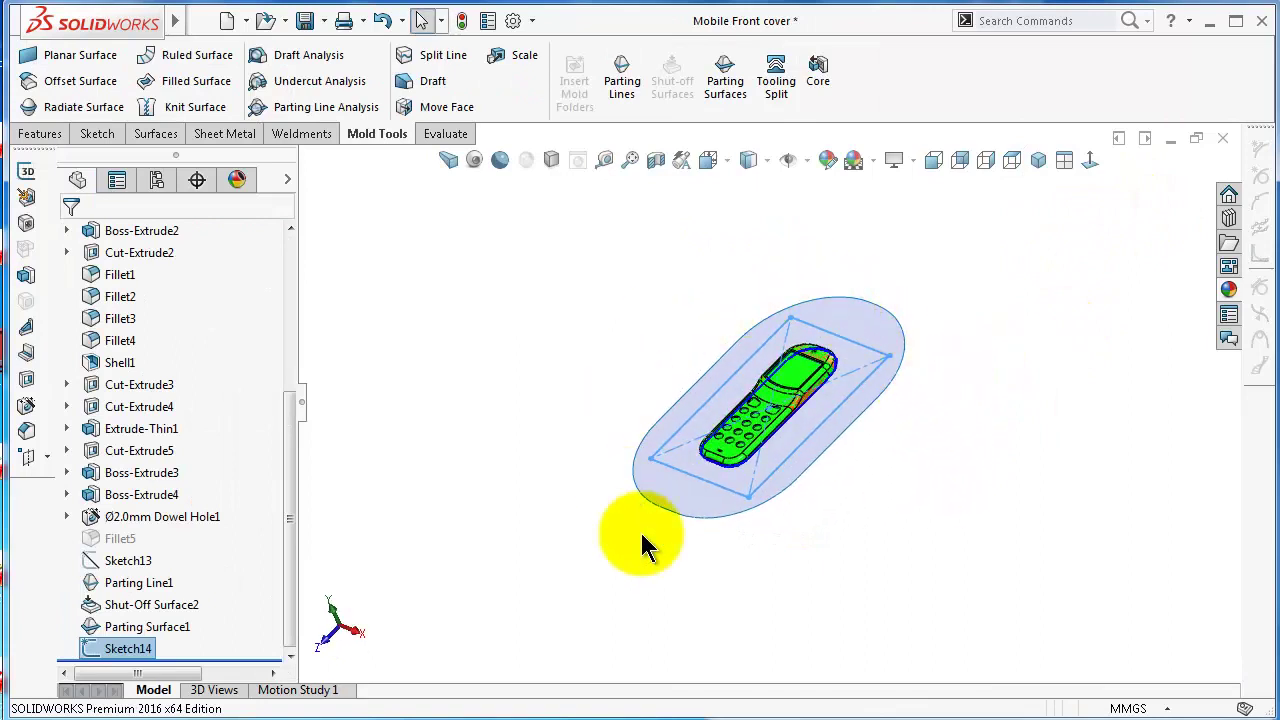
pyautogui.moveTo(585, 473); pyautogui.dragTo(620, 423, button='middle')
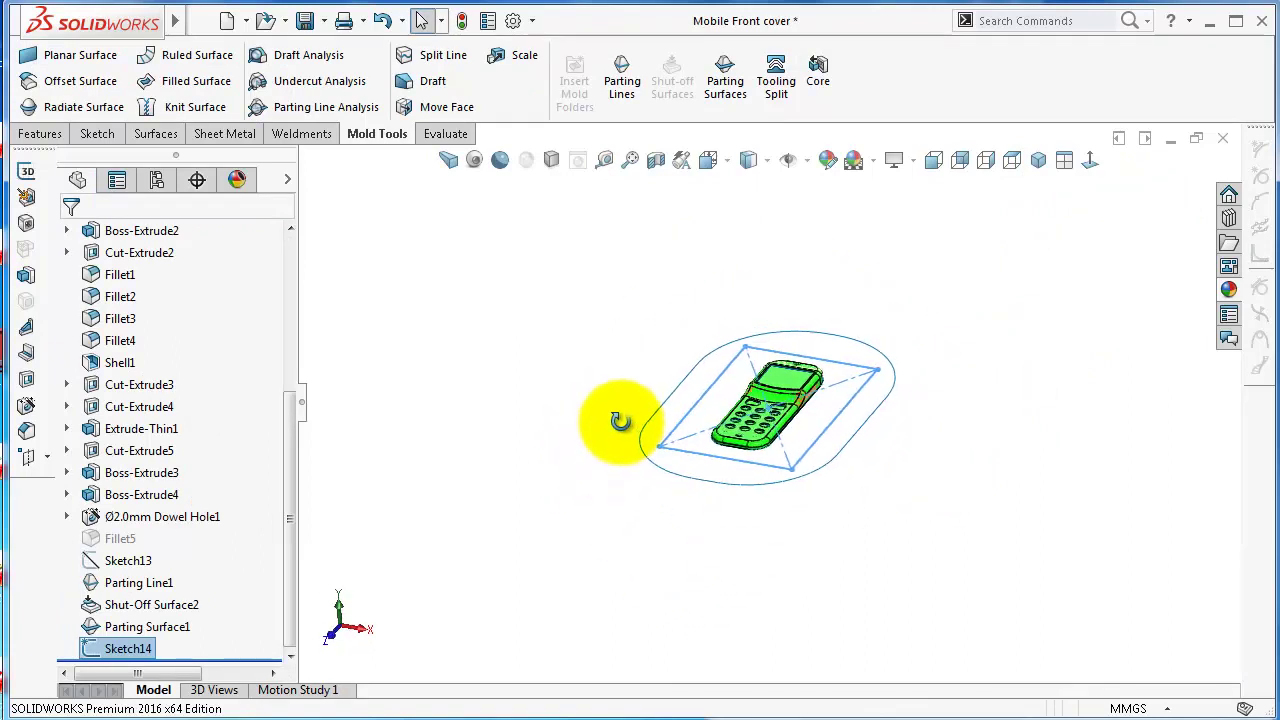
pyautogui.click(775, 90)
pyautogui.moveTo(803, 432); pyautogui.dragTo(830, 345, button='middle')
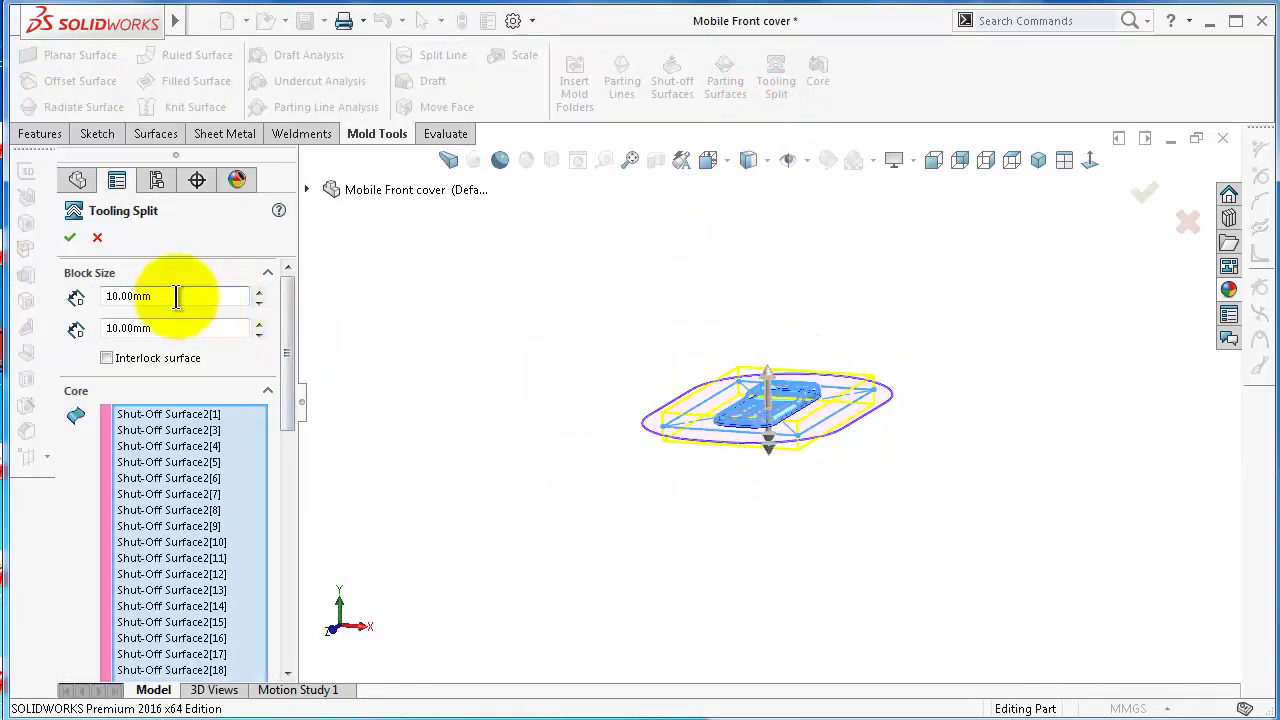
pyautogui.doubleClick(195, 296)
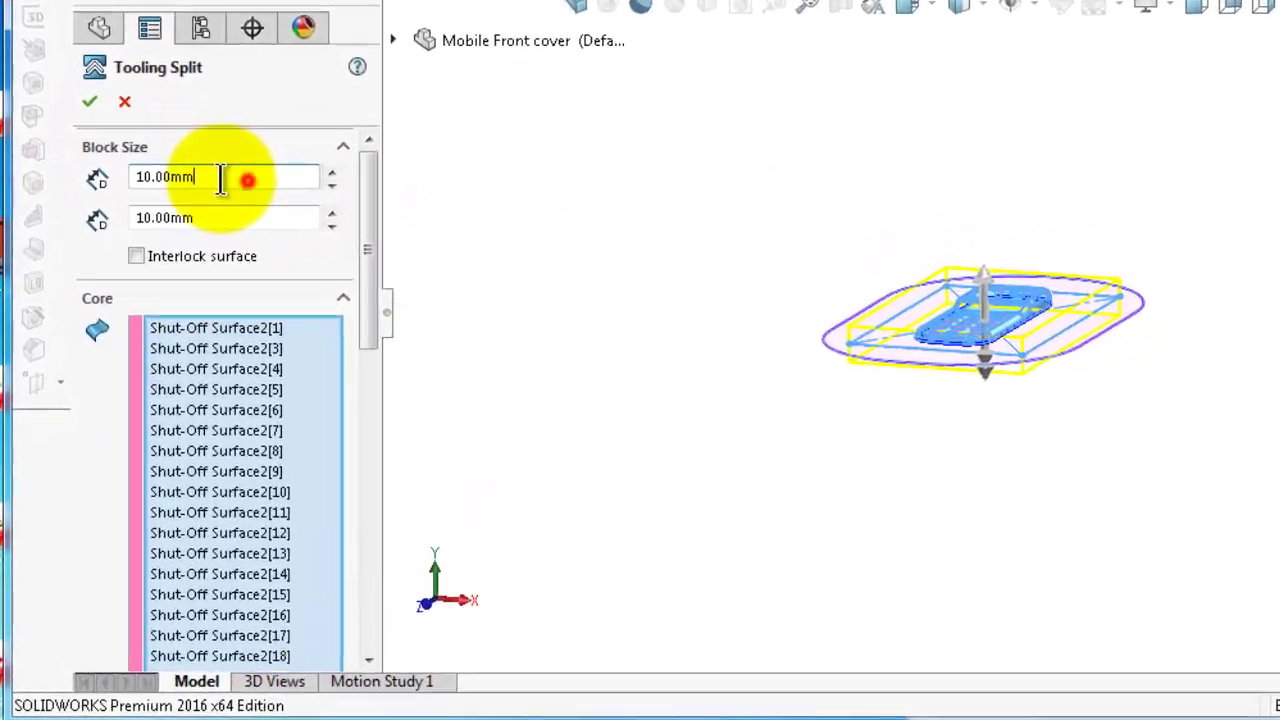
pyautogui.write('50')
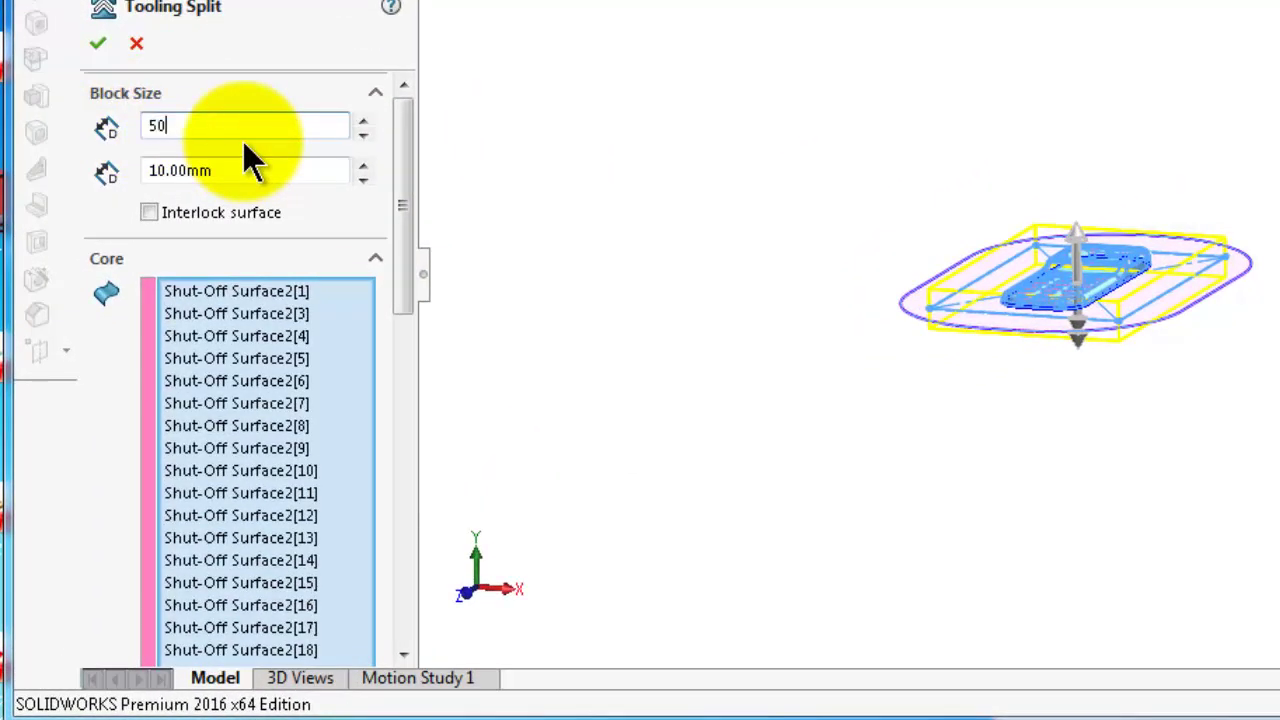
pyautogui.click(106, 196)
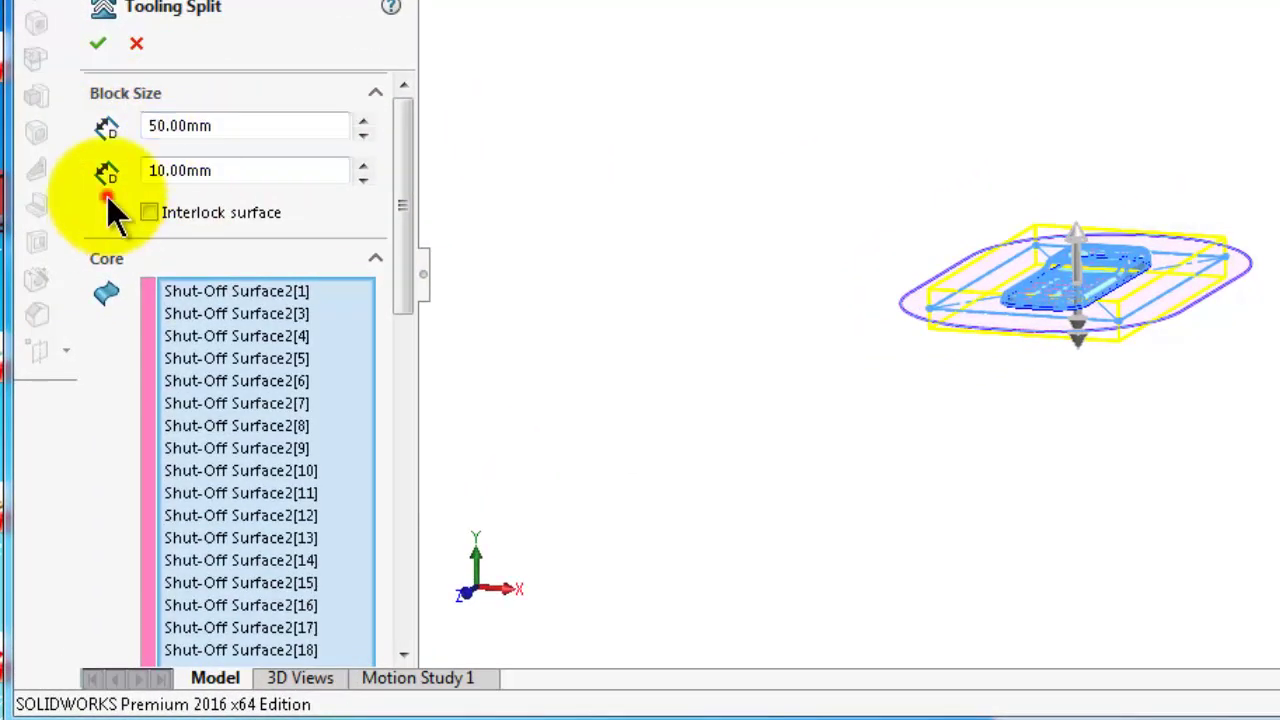
pyautogui.doubleClick(240, 171)
pyautogui.write('50')
pyautogui.press('Return')
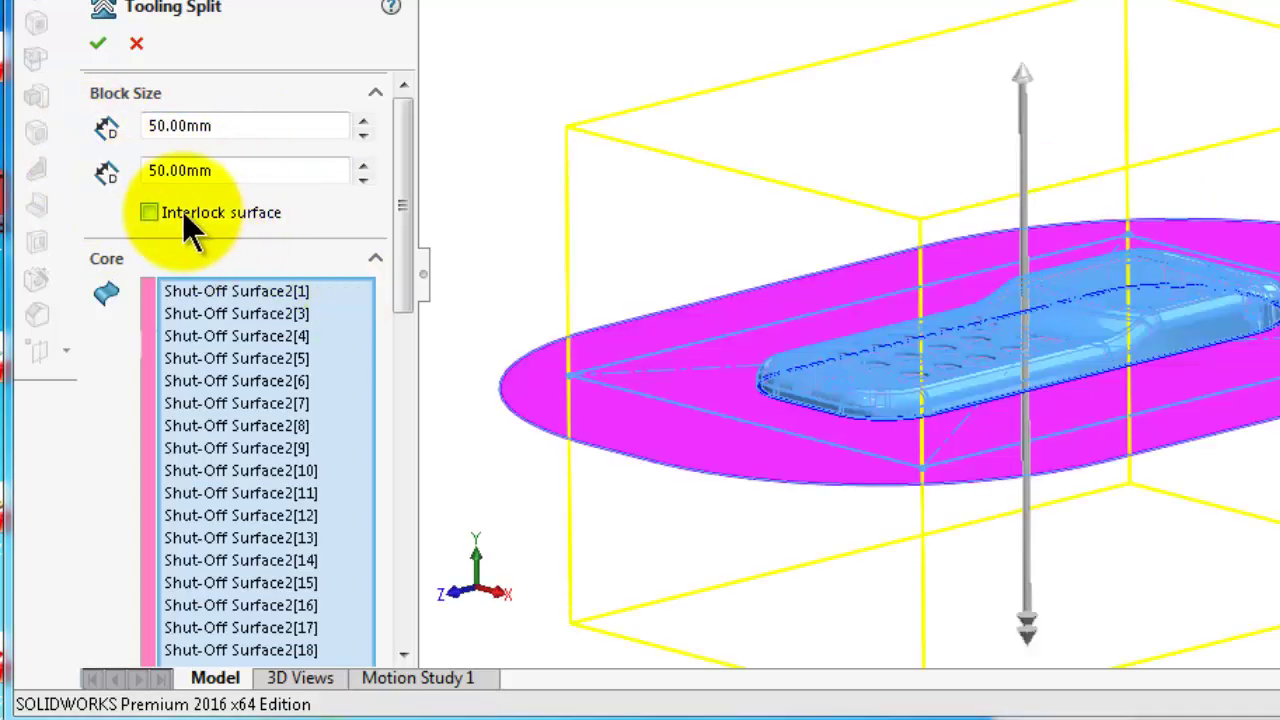
# - Try the Interlock surface option, look at the block from the side, and turn the option off again
pyautogui.click(148, 212)
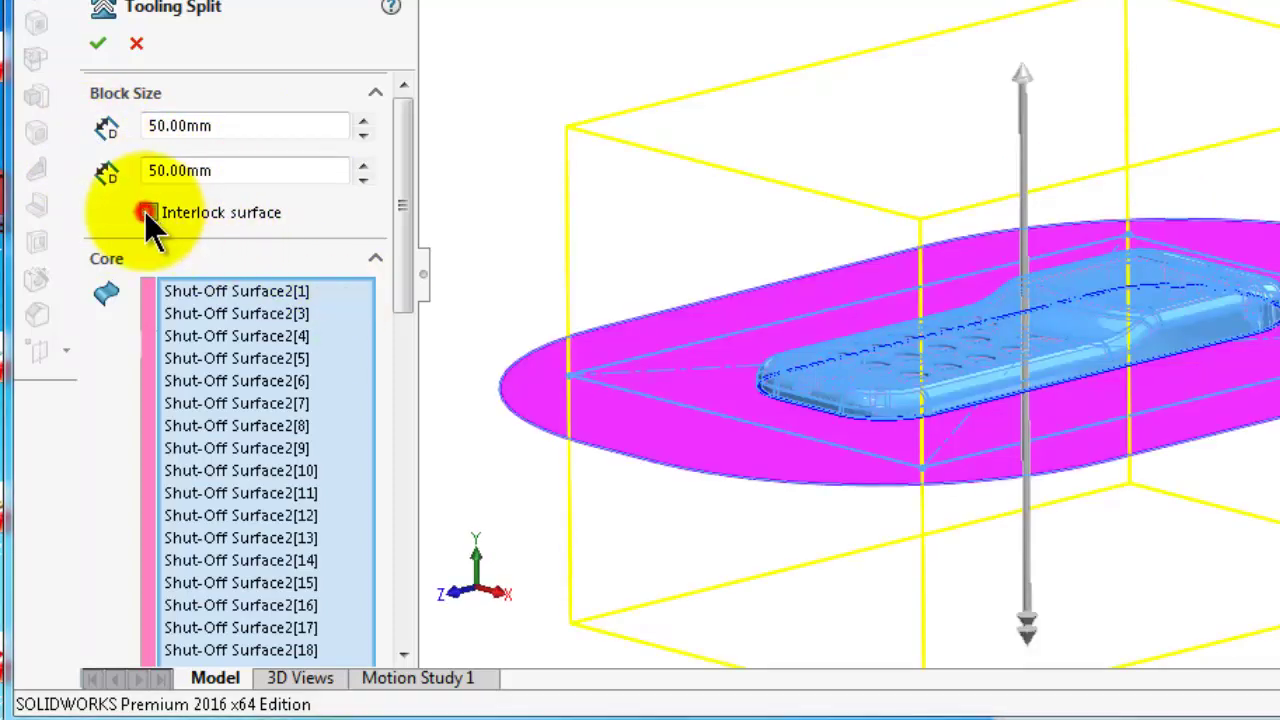
pyautogui.moveTo(1063, 329); pyautogui.dragTo(419, 244, button='middle')
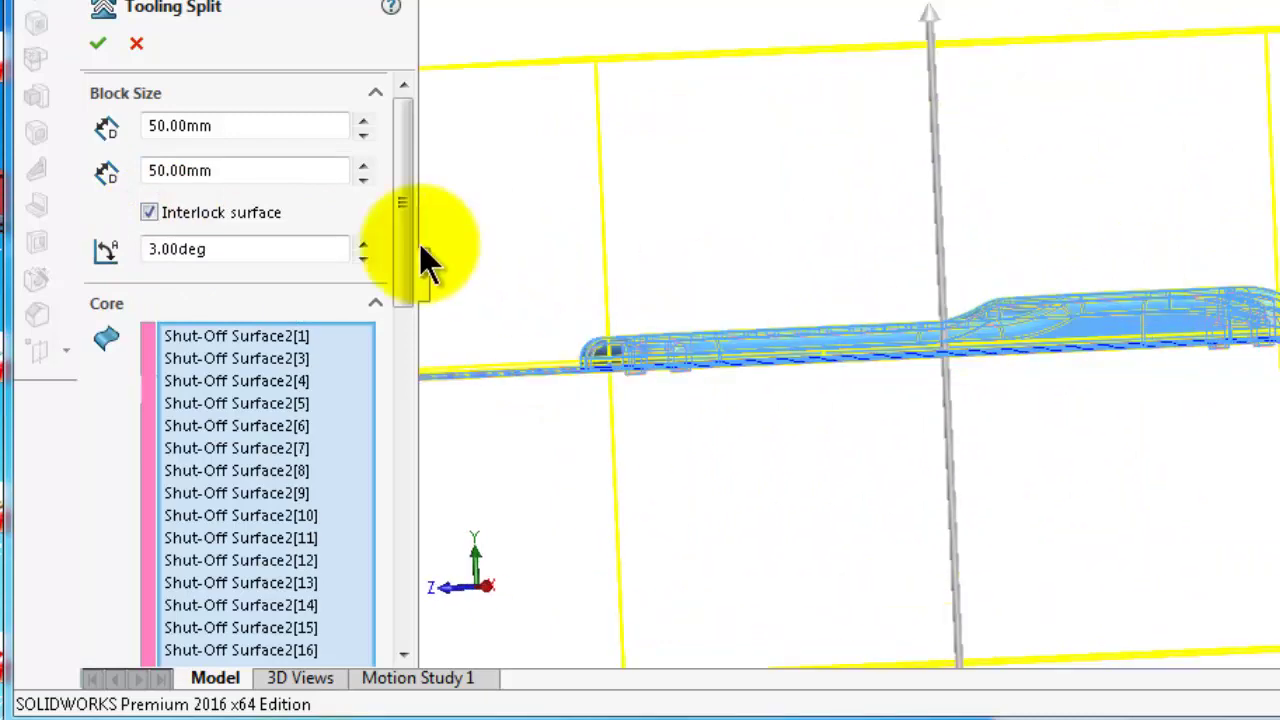
pyautogui.click(148, 212)
# - Review the shut-off surfaces assigned to the core of the tooling split, down to Shut-Off Surface2[23]
pyautogui.moveTo(398, 237); pyautogui.dragTo(401, 292)
pyautogui.moveTo(1014, 283); pyautogui.dragTo(1040, 360, button='middle')
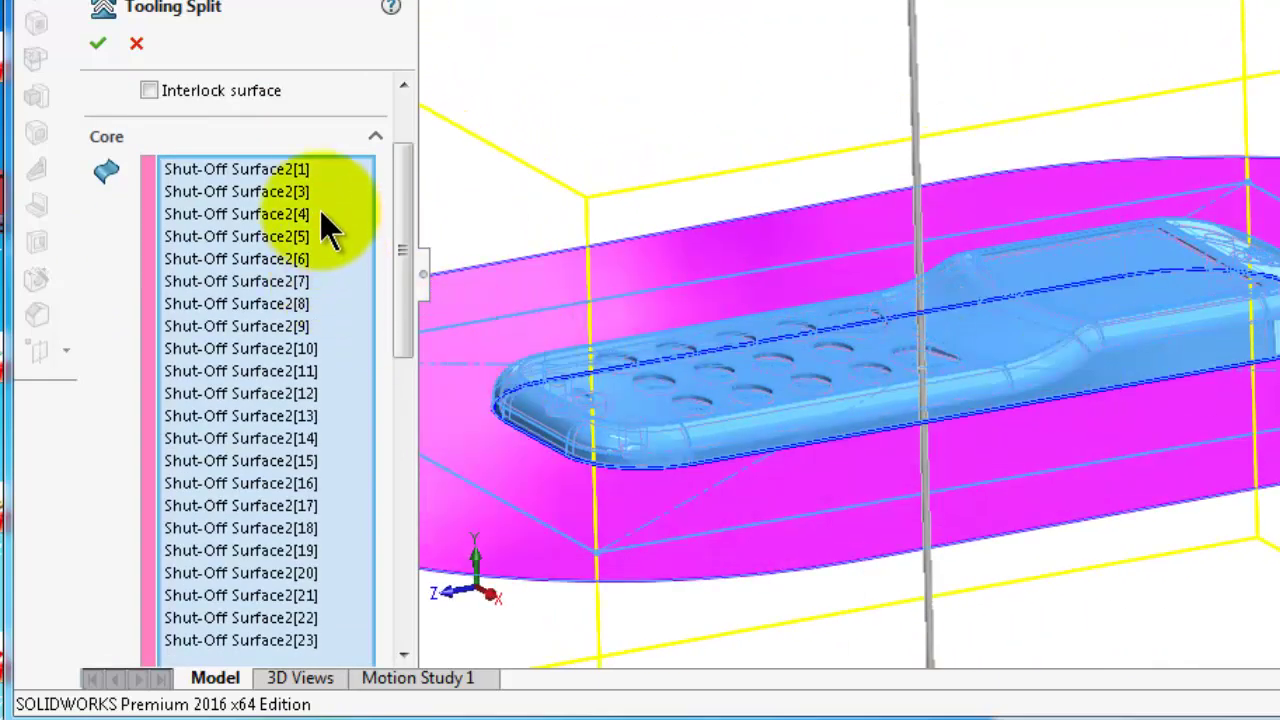
pyautogui.moveTo(404, 205); pyautogui.dragTo(389, 266)
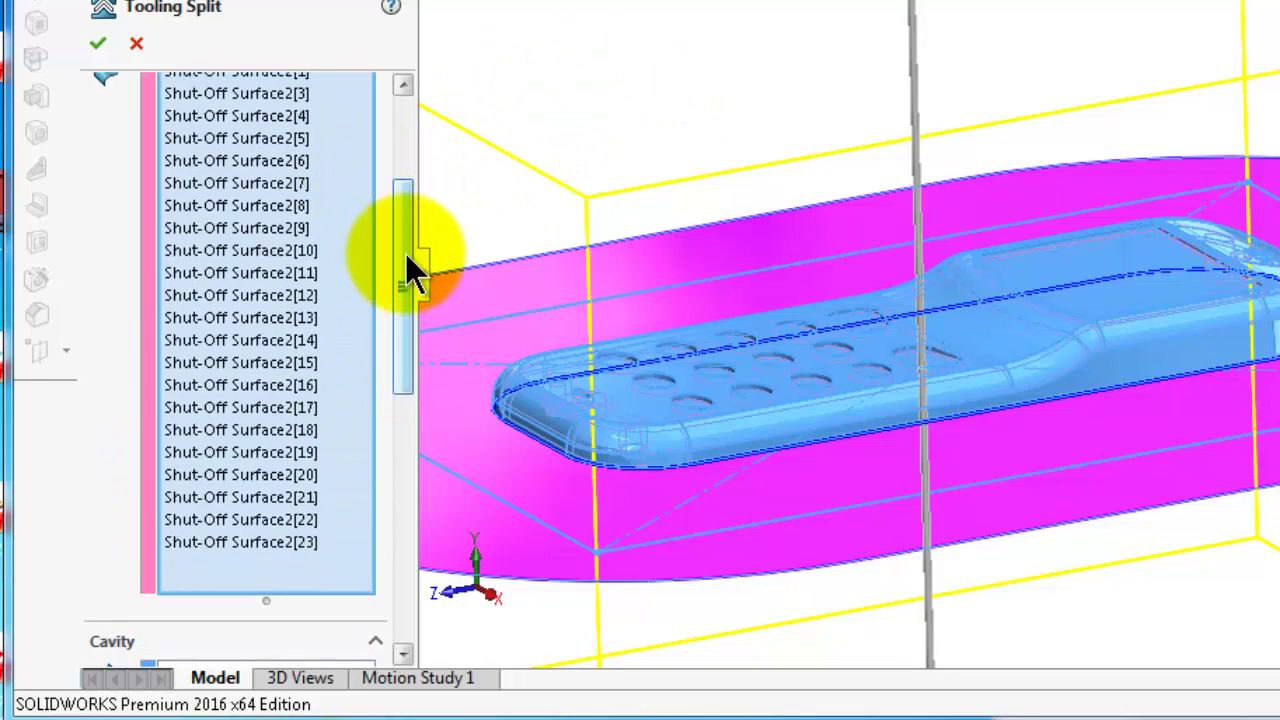
pyautogui.moveTo(407, 256); pyautogui.dragTo(407, 200)
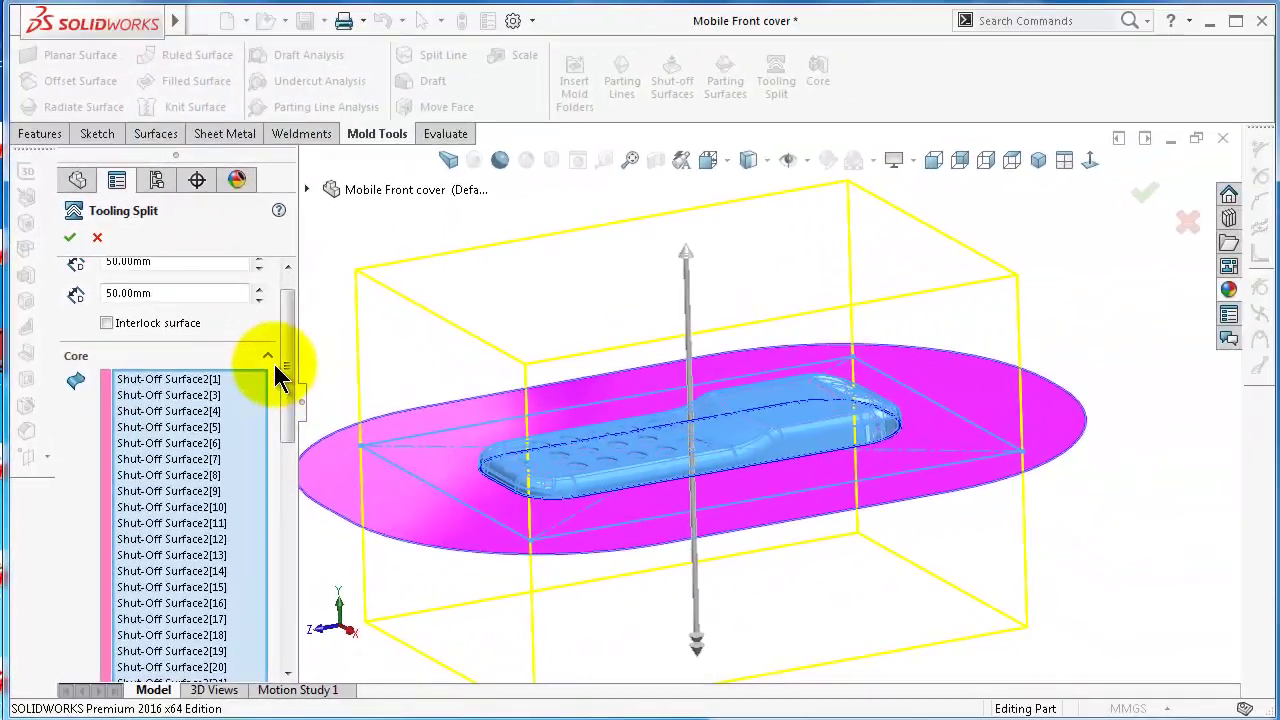
pyautogui.moveTo(401, 217); pyautogui.dragTo(415, 315)
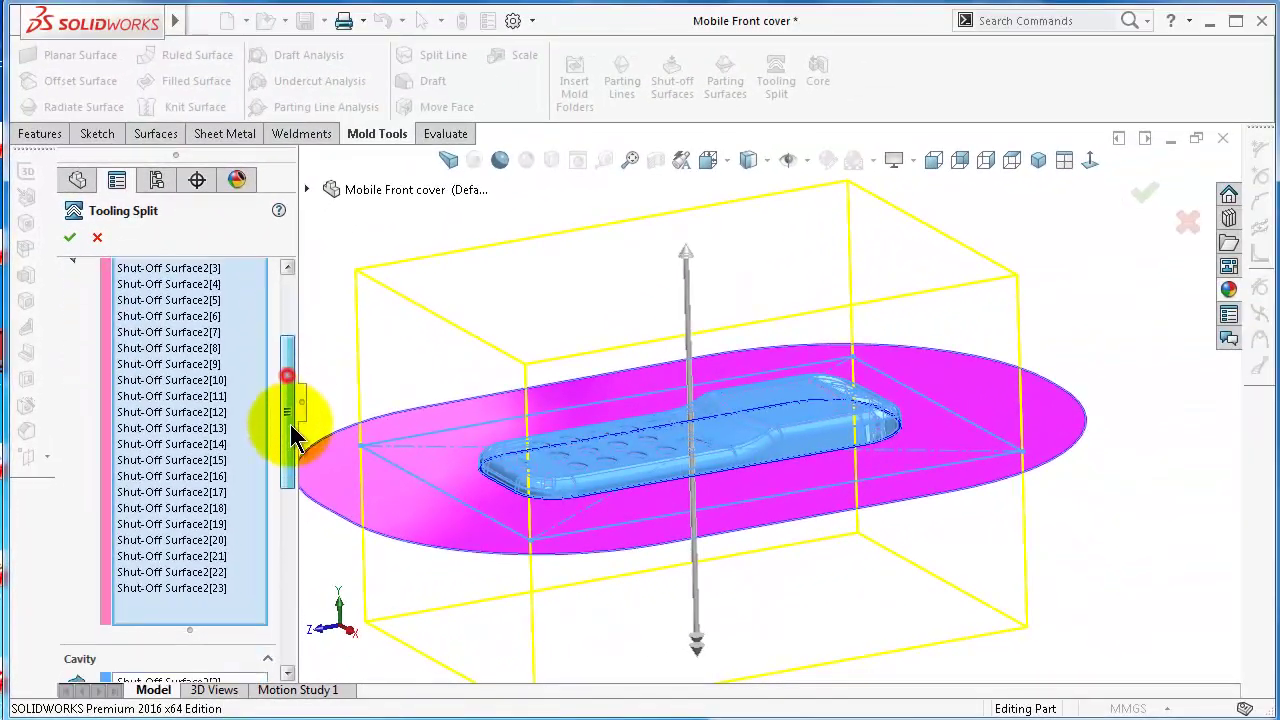
pyautogui.click(297, 466)
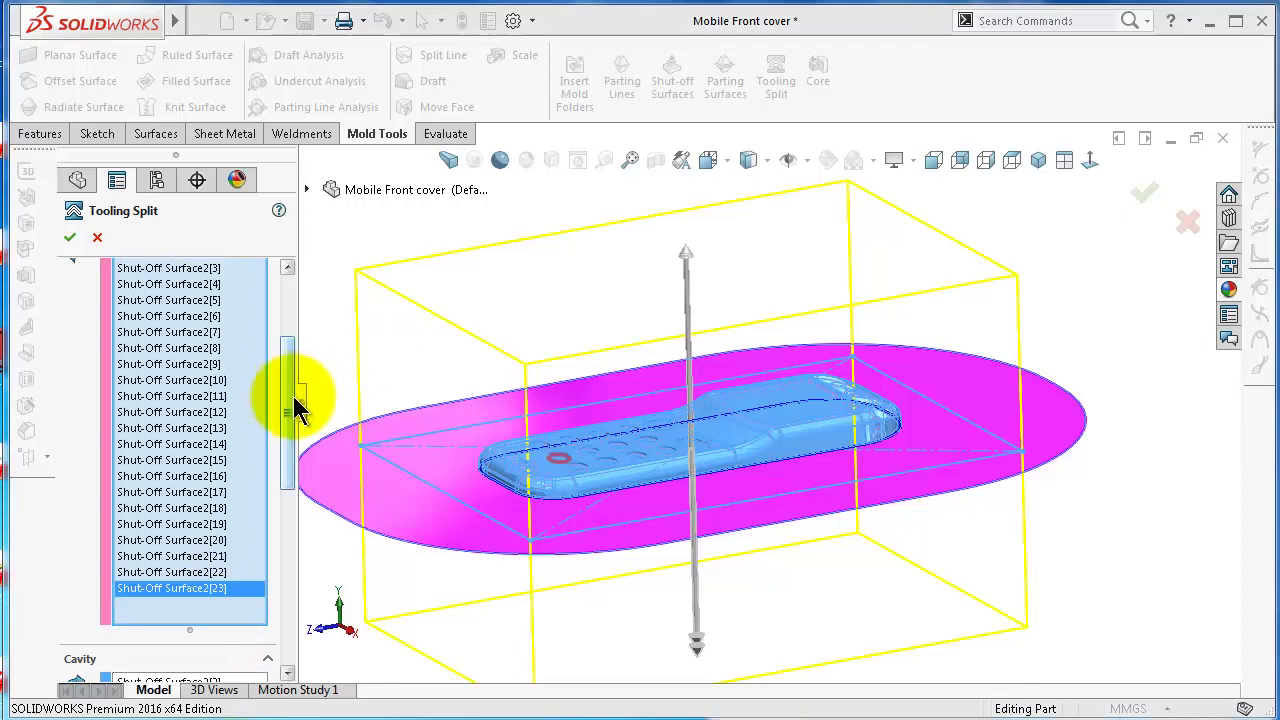
# - Expand the part's Surface Bodies and Core Surface Bodies folders and compare their surfaces with the tooling split's core and cavity selections
pyautogui.click(318, 190)
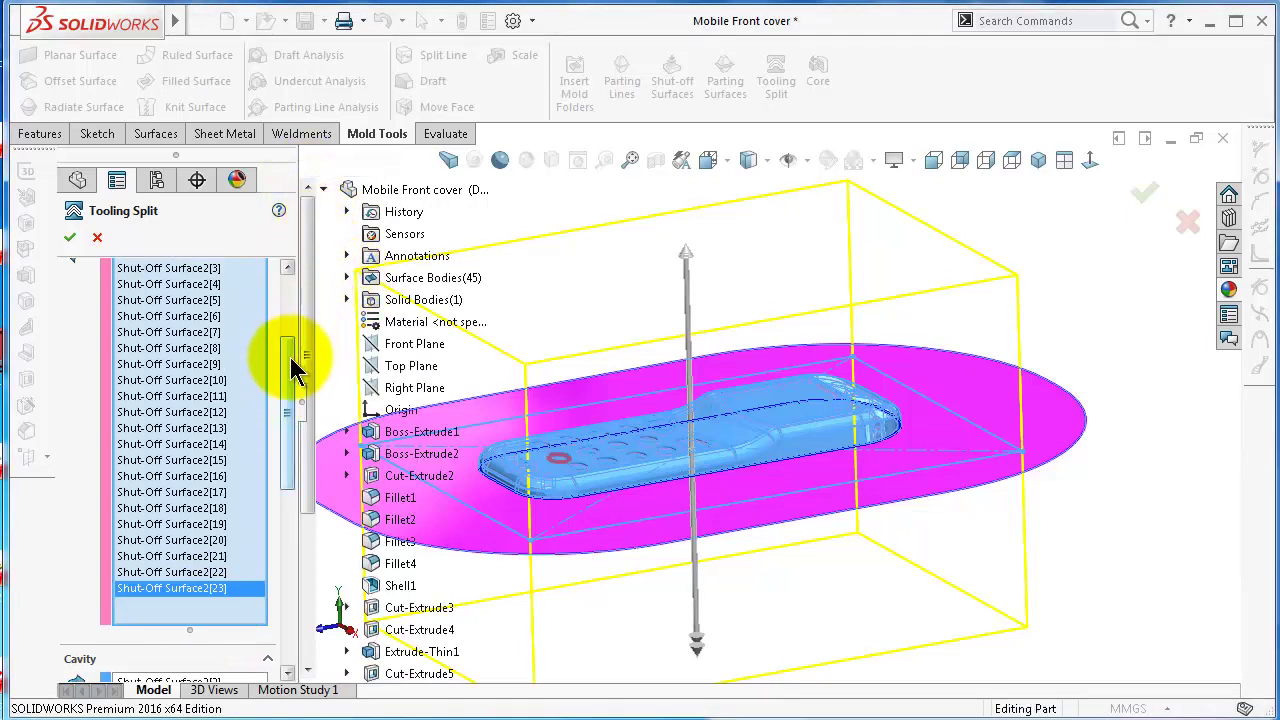
pyautogui.moveTo(294, 357); pyautogui.dragTo(286, 309)
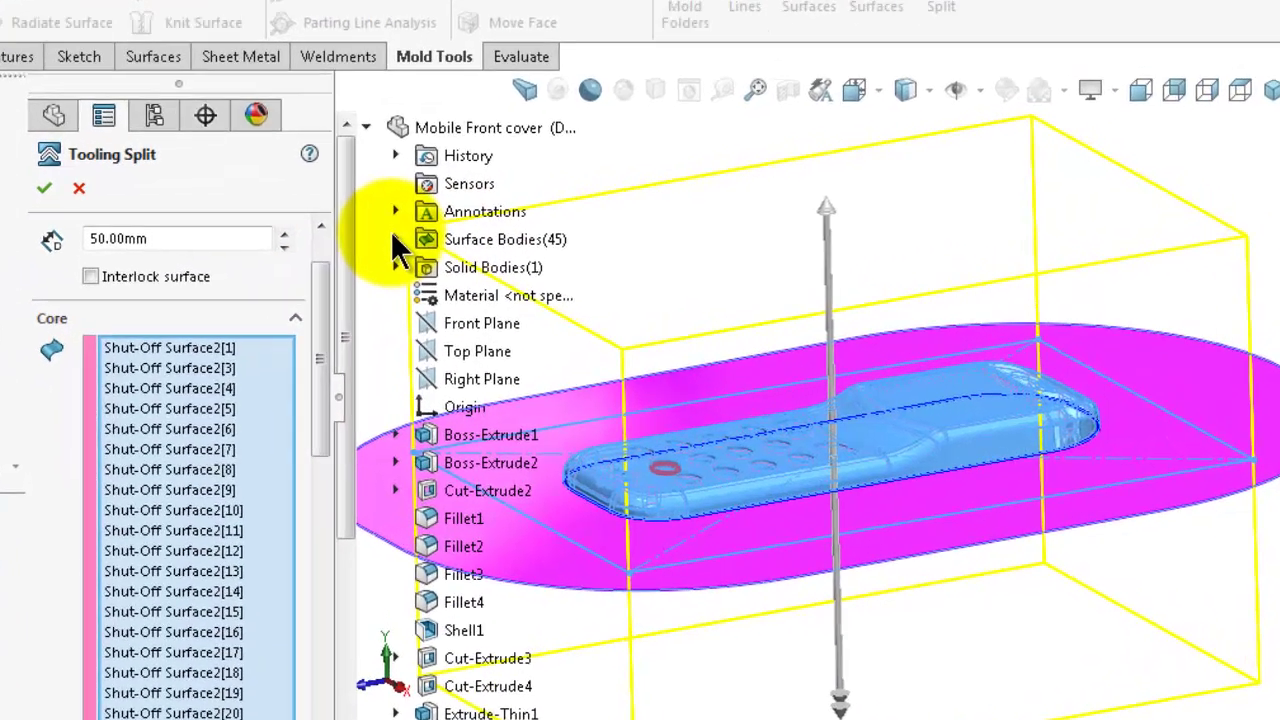
pyautogui.click(346, 277)
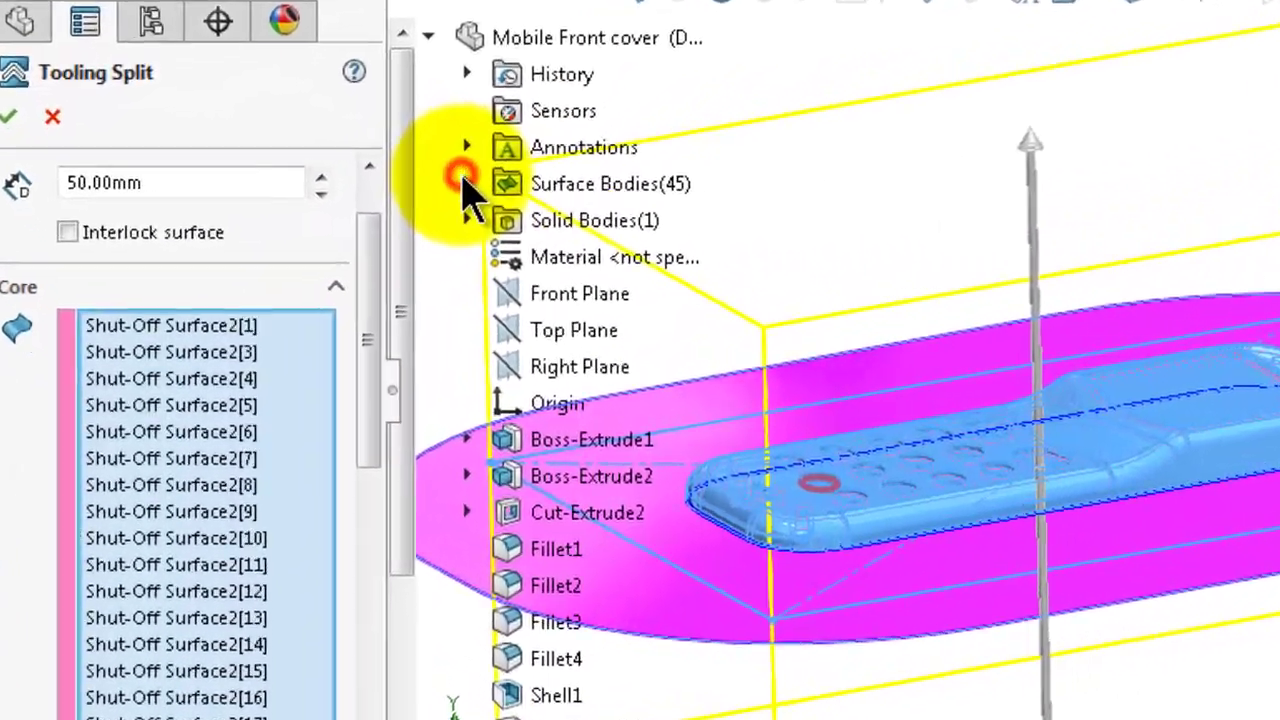
pyautogui.click(480, 173)
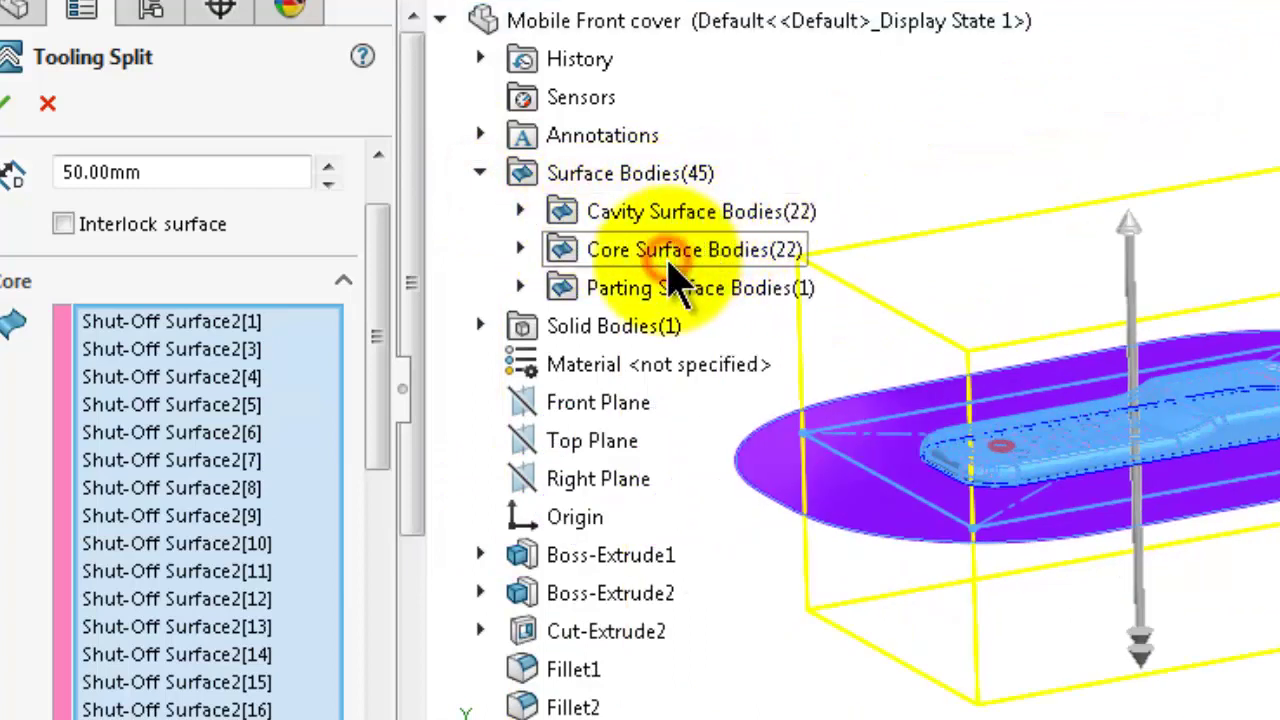
pyautogui.click(521, 250)
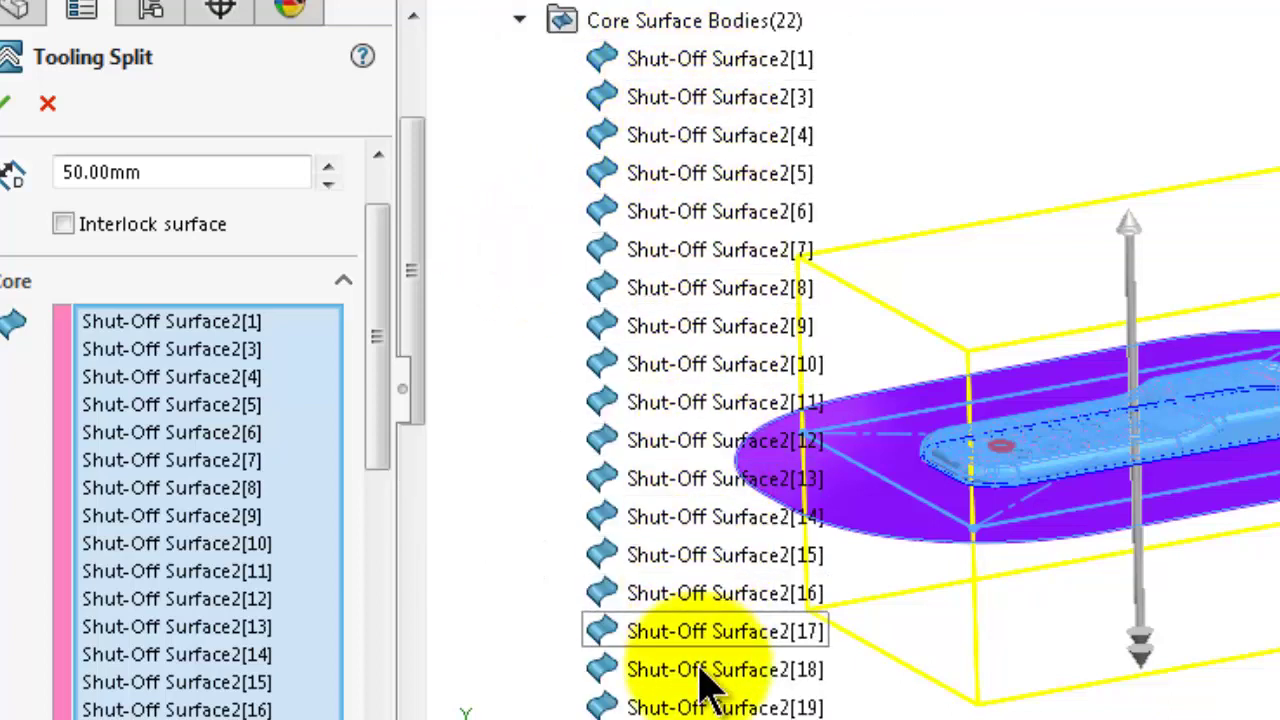
pyautogui.moveTo(370, 357); pyautogui.dragTo(378, 510)
pyautogui.scroll(-5, 375, 540)
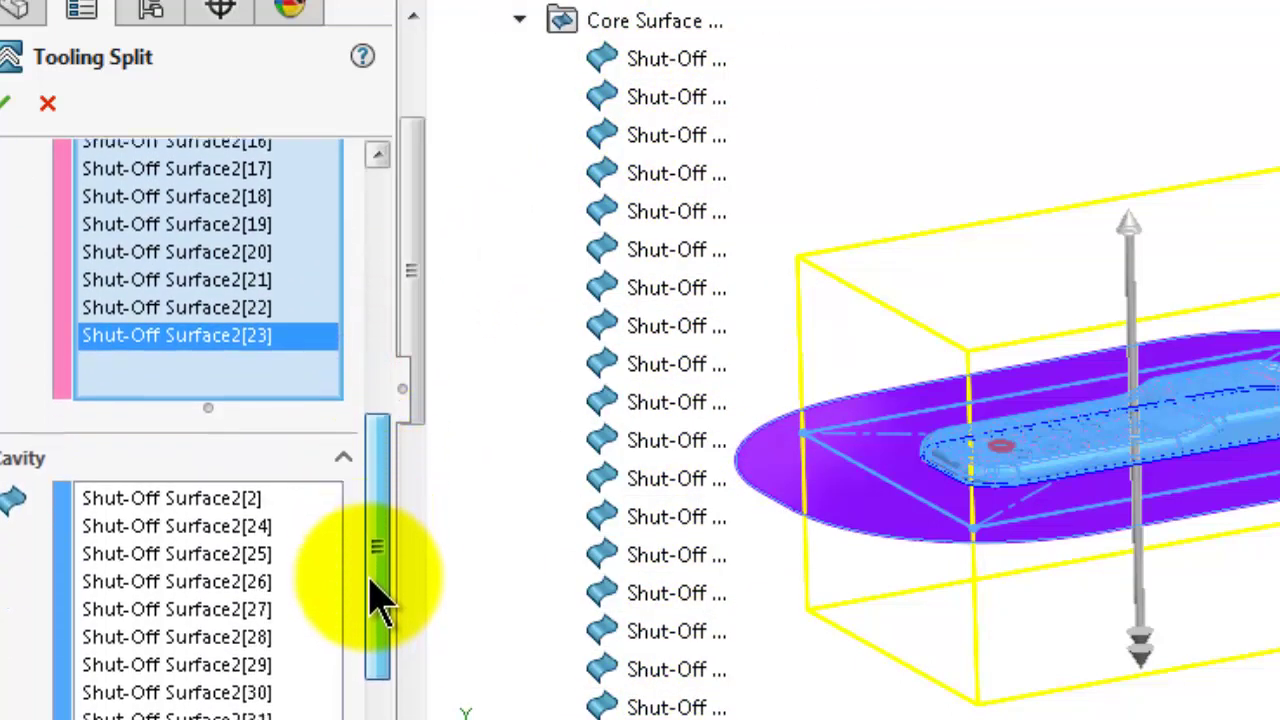
pyautogui.click(521, 20)
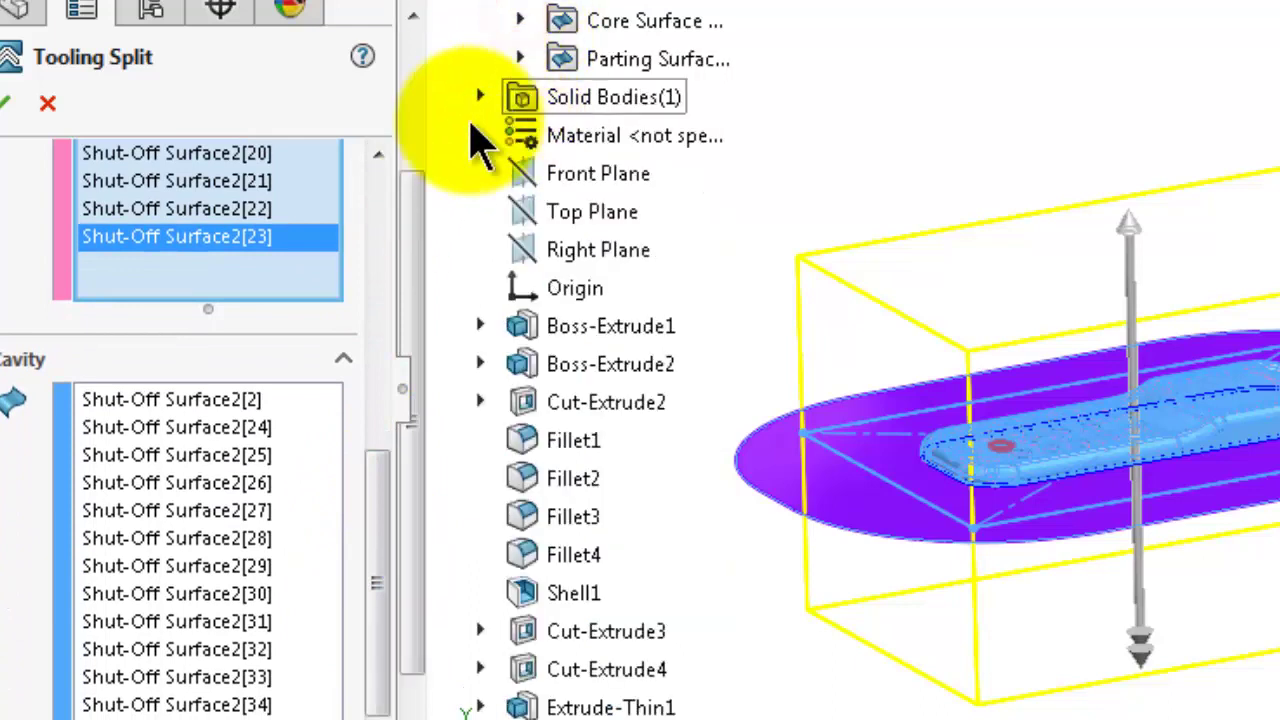
# - Check the cavity's shut-off surfaces down to Shut-Off Surface2[44] and the Parting Surface1 selection, and accept the Tooling Split
pyautogui.moveTo(390, 520); pyautogui.dragTo(378, 688)
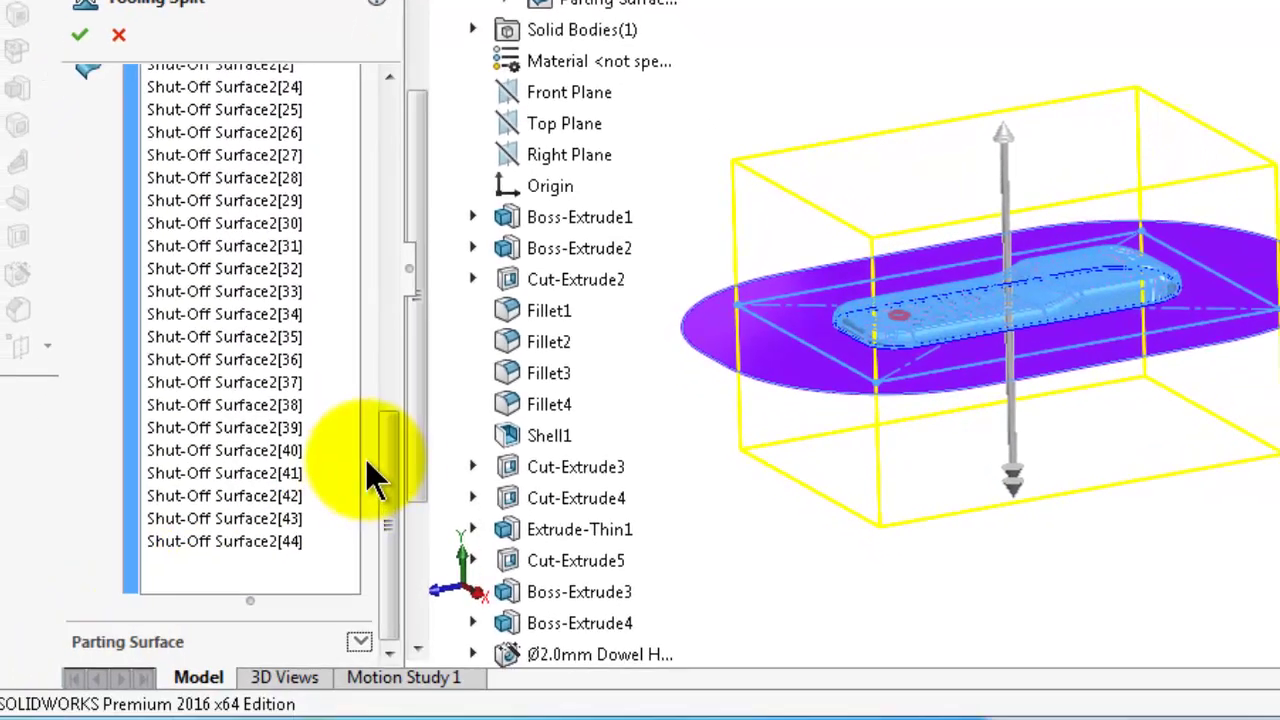
pyautogui.click(359, 641)
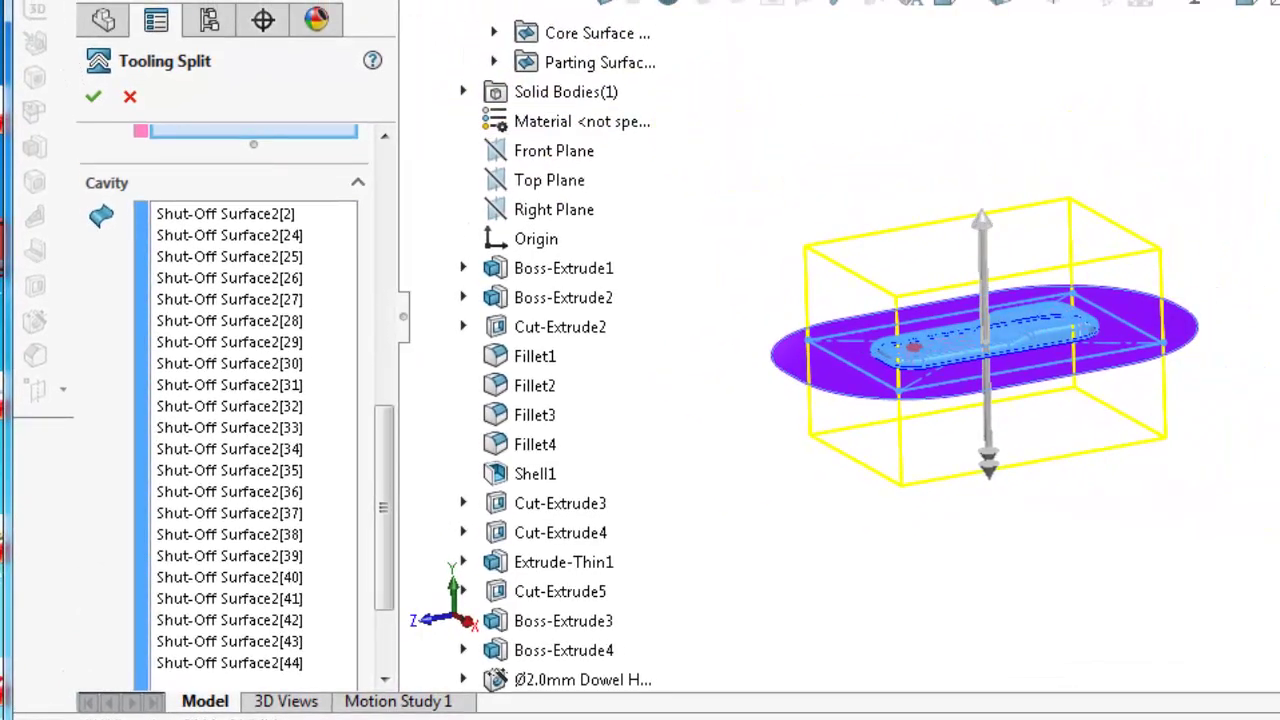
pyautogui.scroll(2, 741, 233)
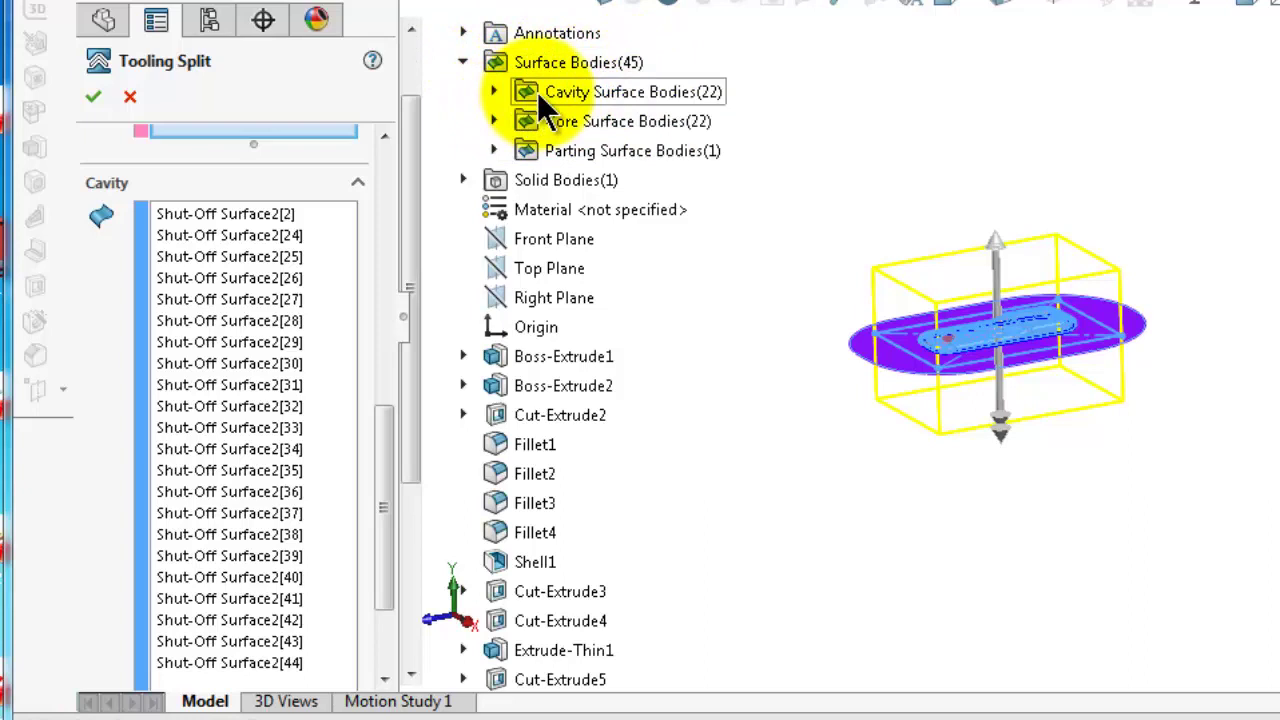
pyautogui.moveTo(384, 449); pyautogui.dragTo(390, 560)
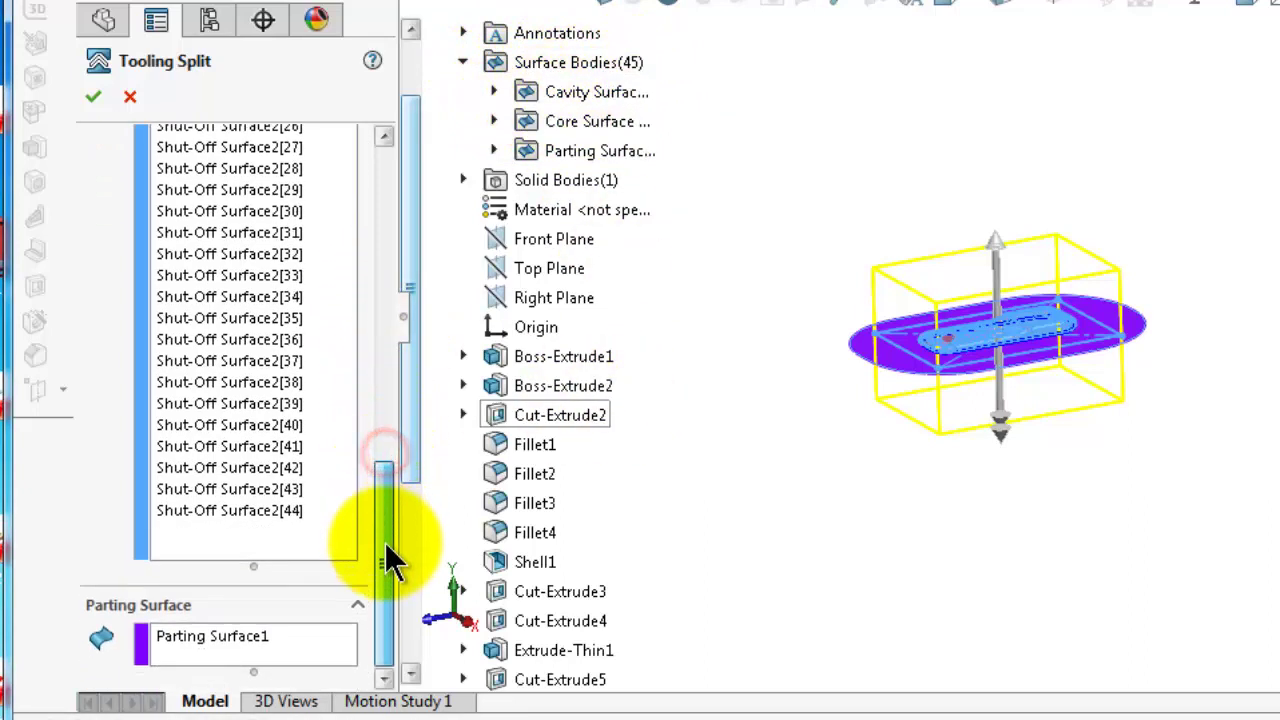
pyautogui.click(97, 94)
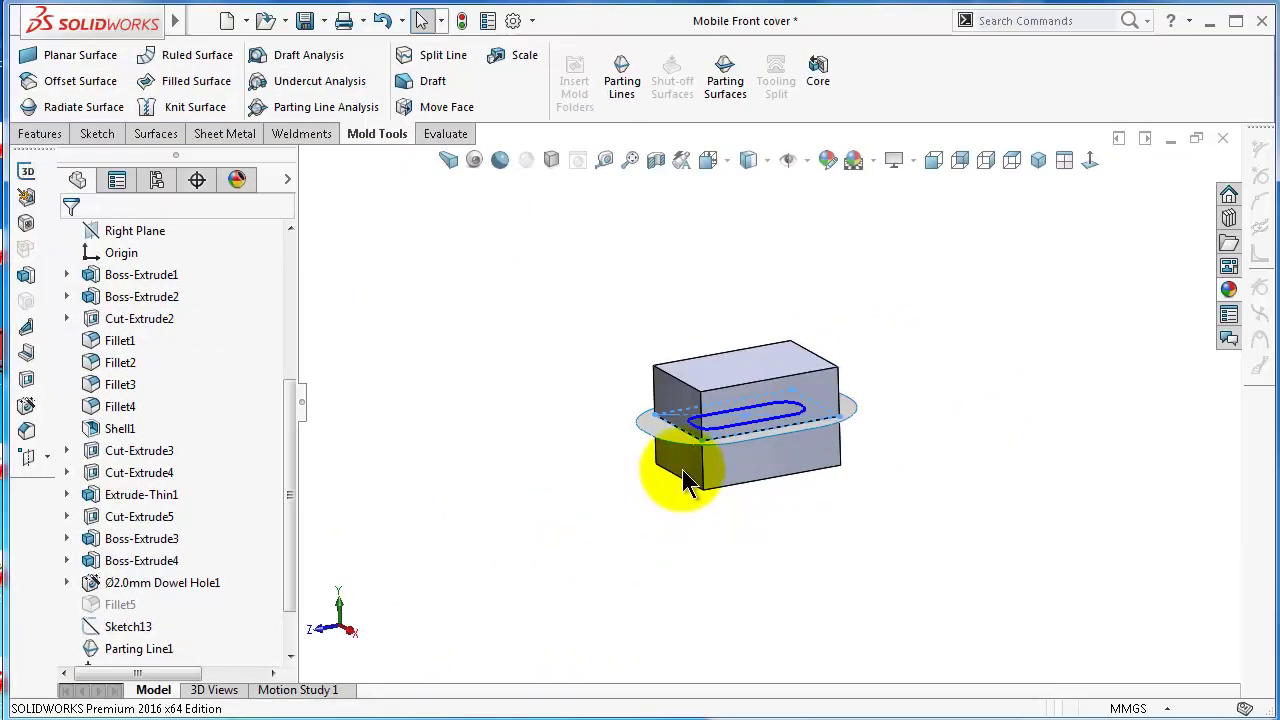
# - Apply the polished steel metal appearance to the Tooling Split1 feature
pyautogui.moveTo(684, 472); pyautogui.dragTo(430, 22, button='middle')
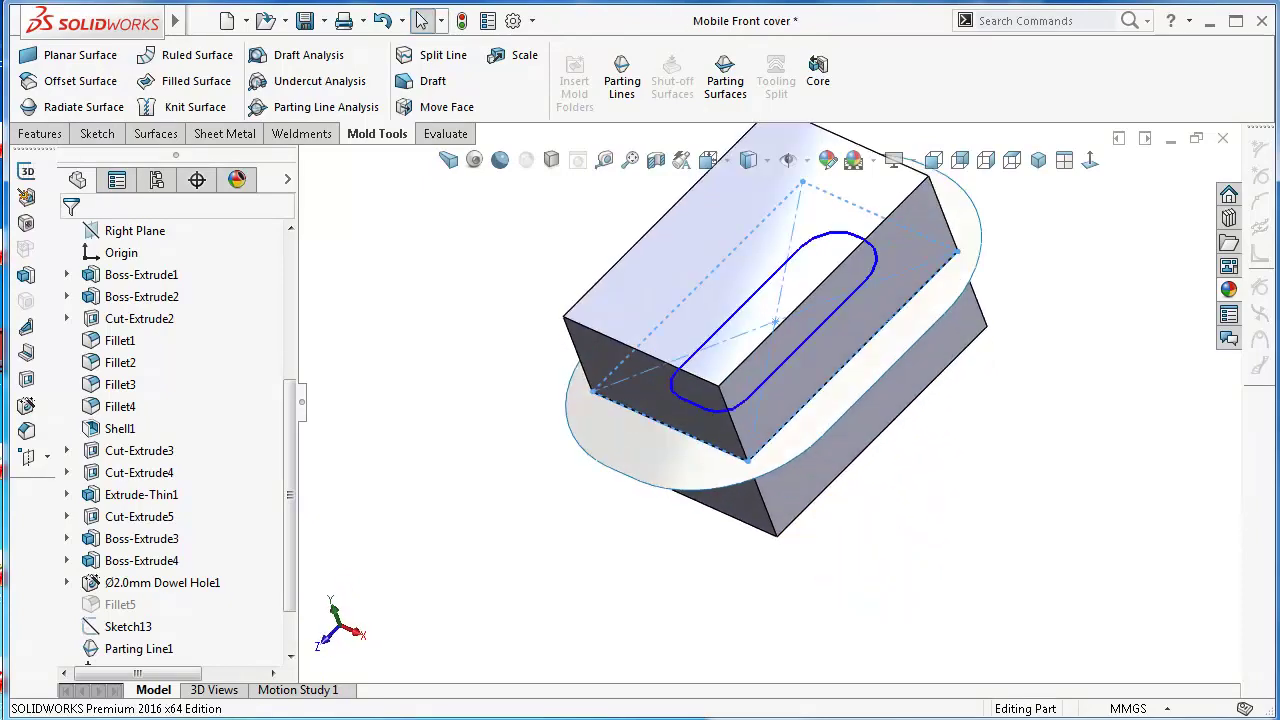
pyautogui.scroll(-2, 175, 450)
pyautogui.click(141, 626)
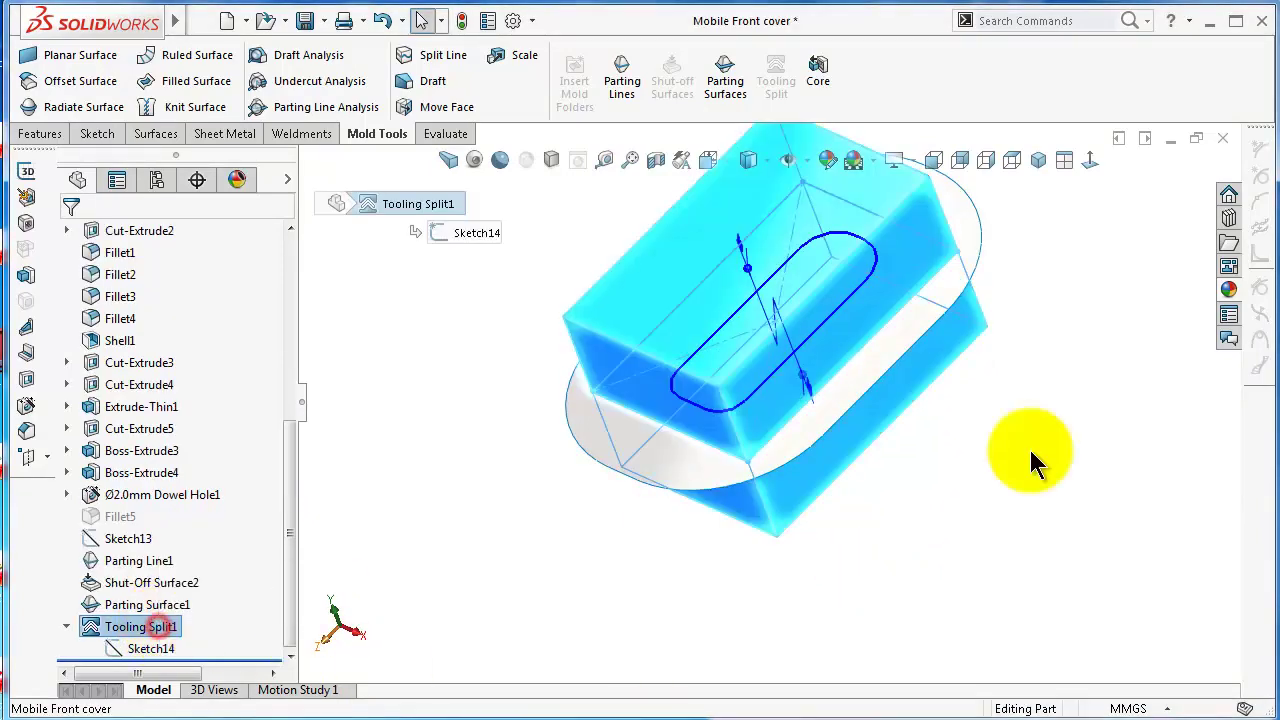
pyautogui.click(1224, 291)
pyautogui.click(945, 195)
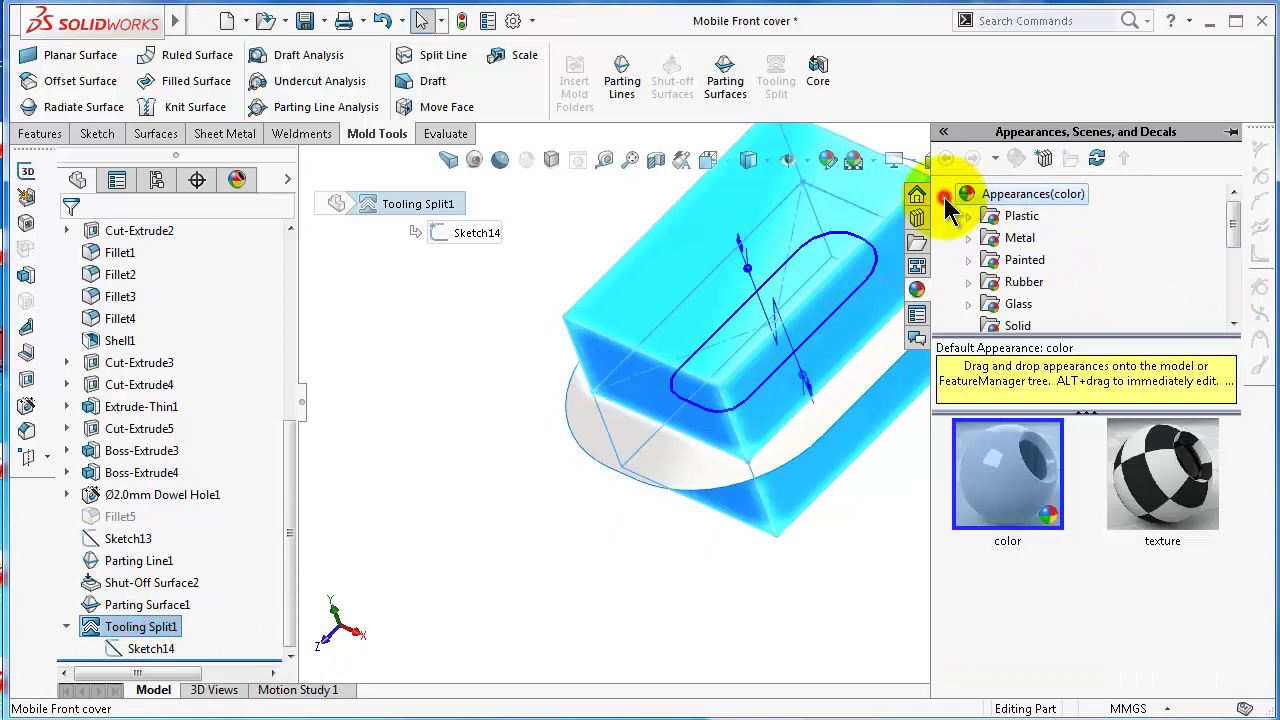
pyautogui.click(988, 240)
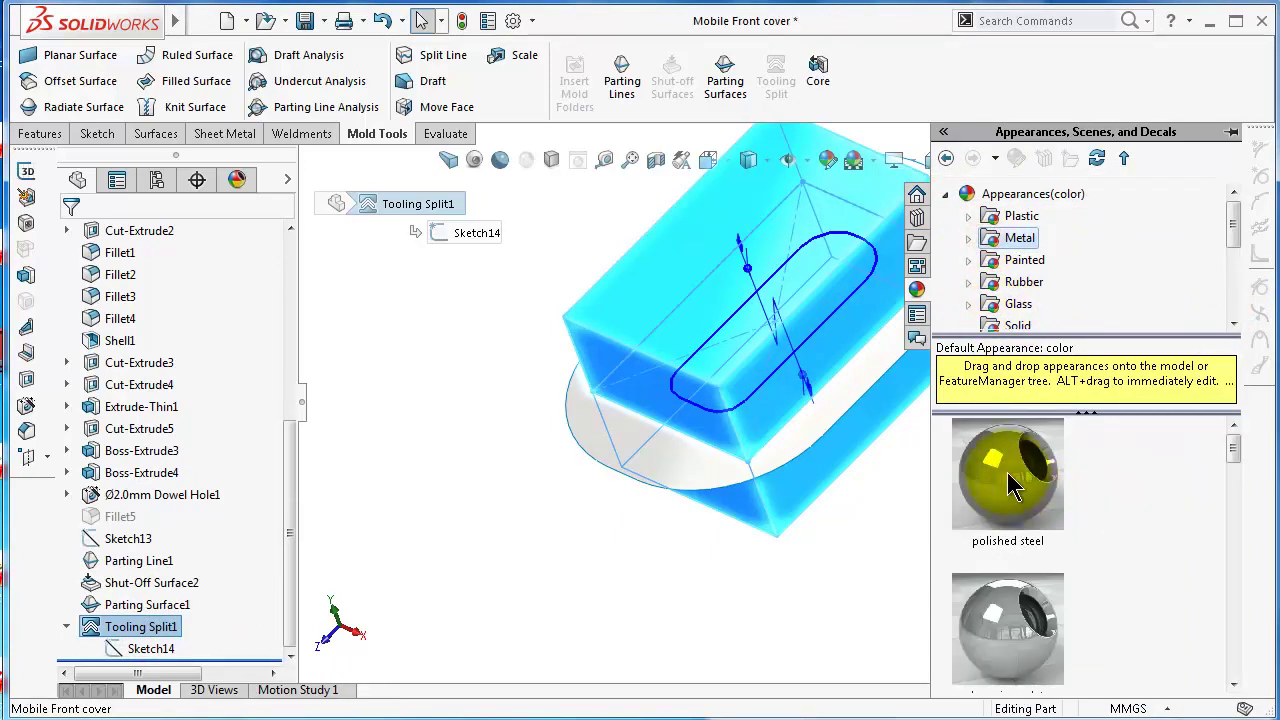
pyautogui.click(1010, 485)
pyautogui.moveTo(834, 449); pyautogui.dragTo(894, 537, button='middle')
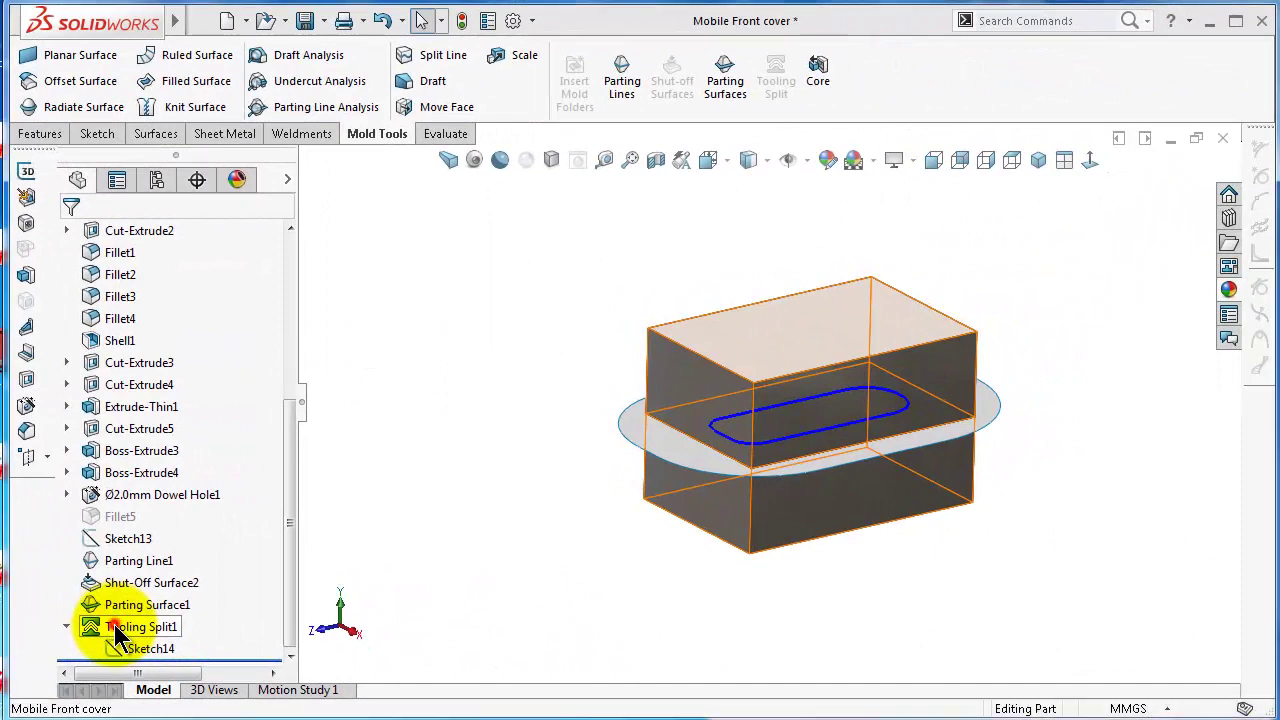
# - Examine the tooling split from several angles and highlight each body in the Solid Bodies folder: Parting Line1, Tooling Split1[1] and Tooling Split1[2]
pyautogui.click(120, 627)
pyautogui.moveTo(401, 614); pyautogui.dragTo(766, 471, button='middle')
pyautogui.moveTo(845, 500)
pyautogui.mouseDown(button='middle')
pyautogui.moveTo(751, 563)
pyautogui.moveTo(826, 551)
pyautogui.moveTo(920, 570)
pyautogui.moveTo(738, 237)
pyautogui.mouseUp(button='middle')
pyautogui.click(289, 474)
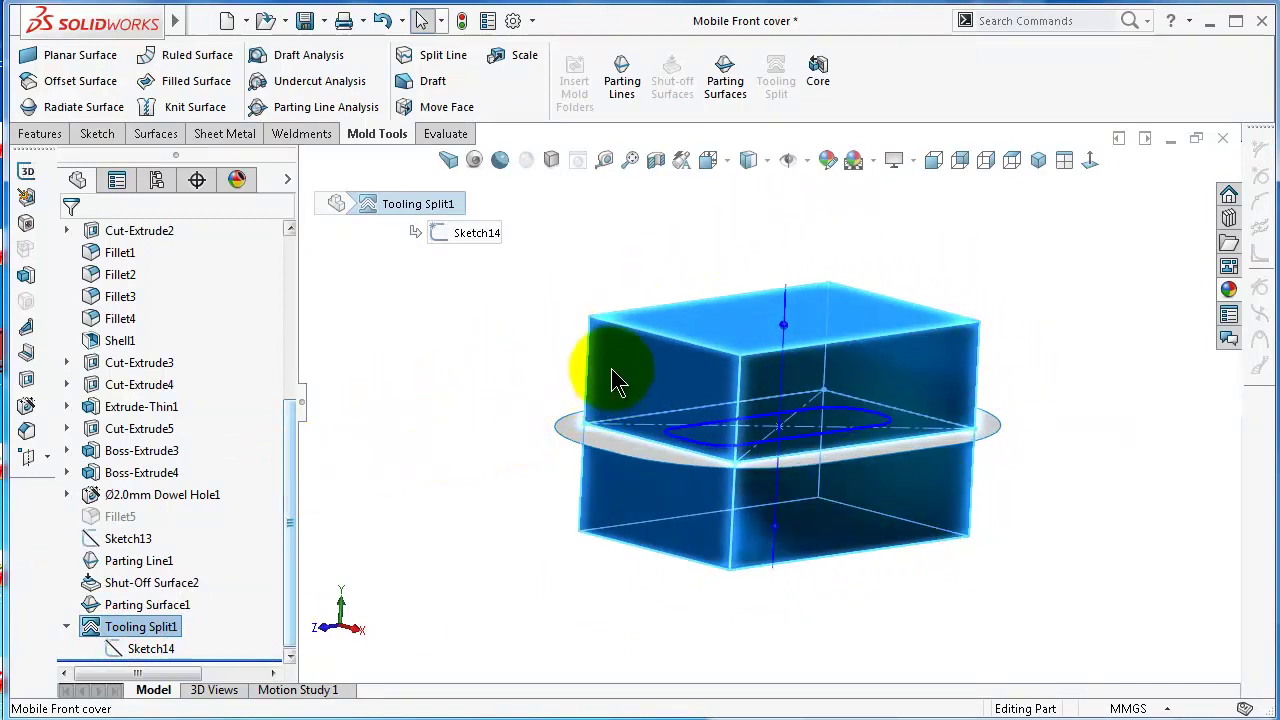
pyautogui.moveTo(291, 472); pyautogui.dragTo(297, 318)
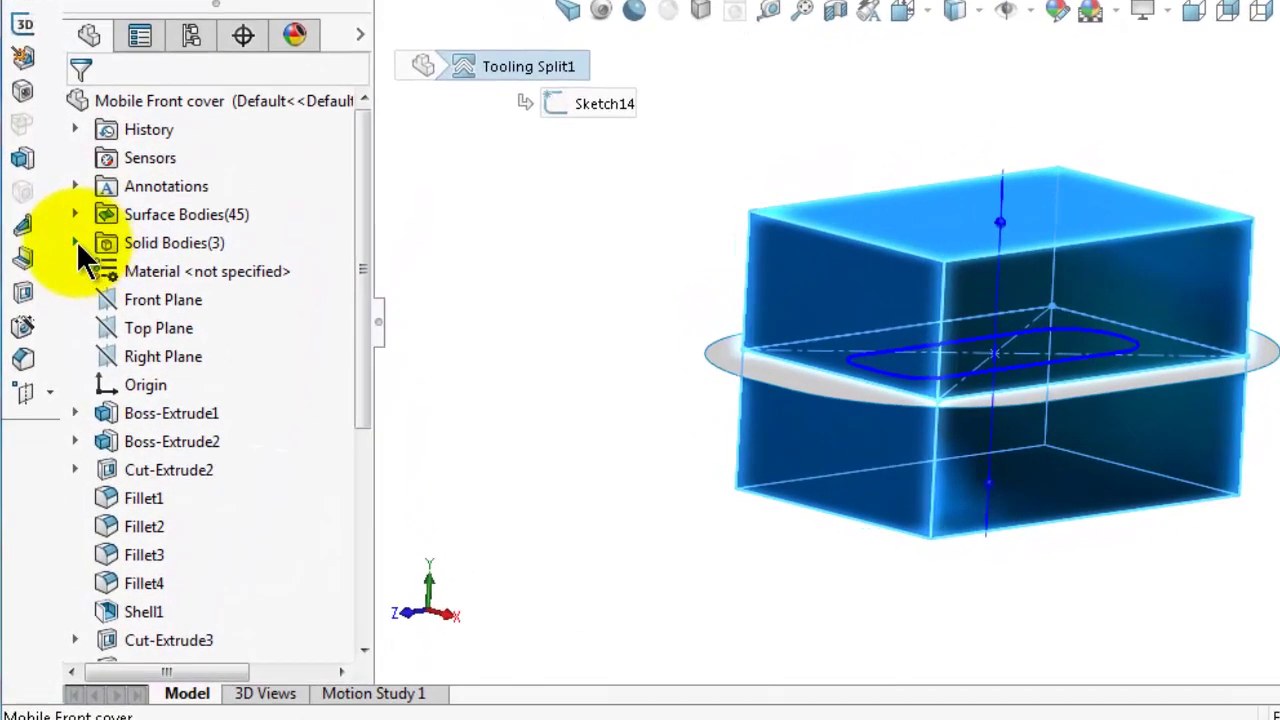
pyautogui.click(67, 337)
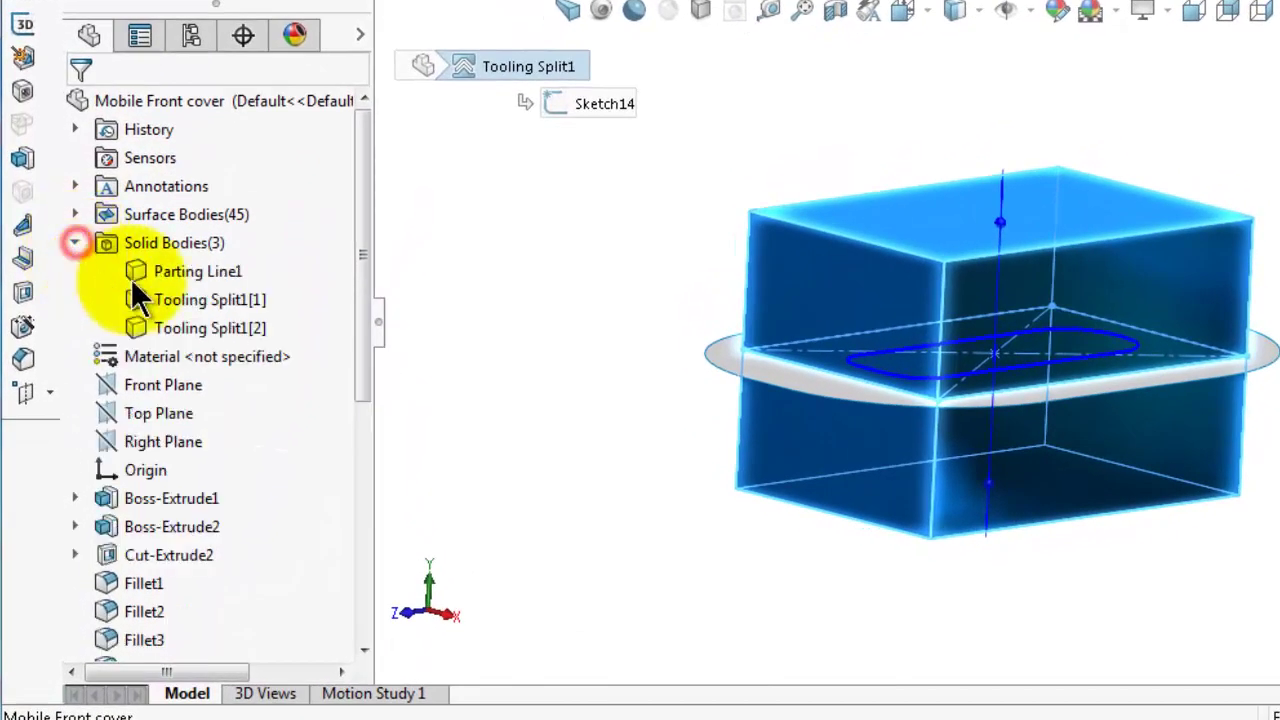
pyautogui.click(183, 270)
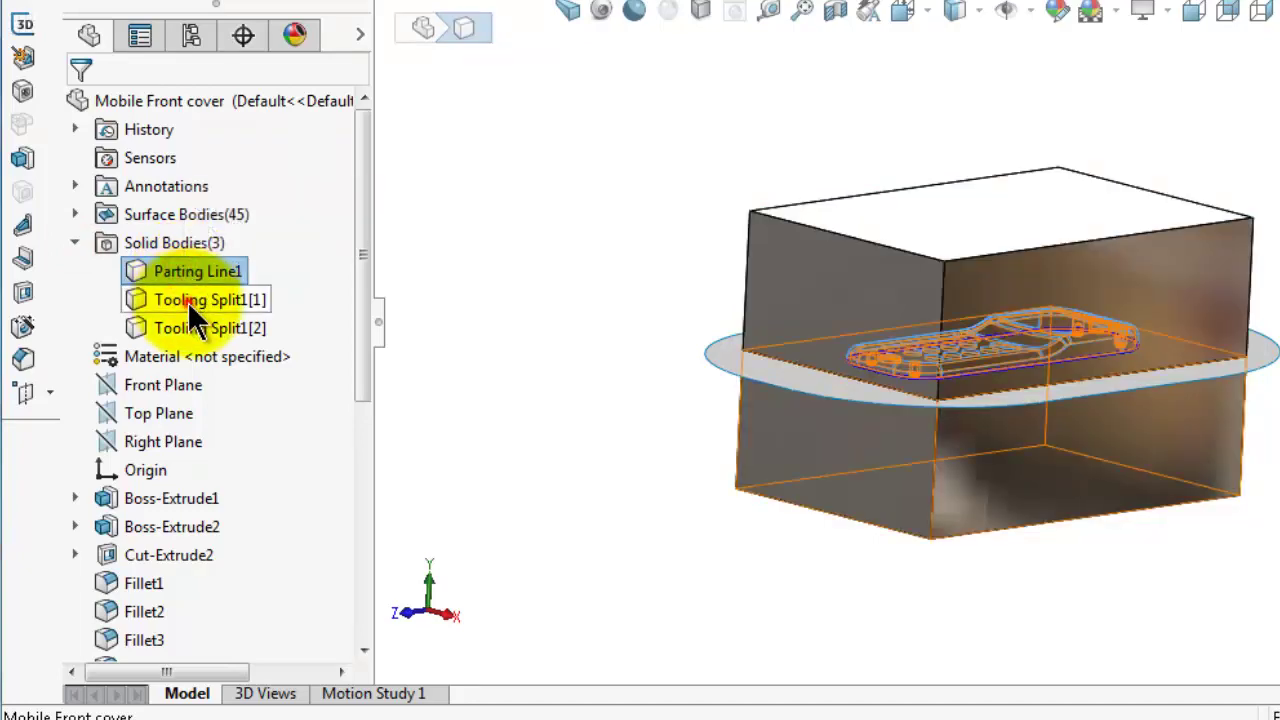
pyautogui.click(187, 301)
pyautogui.click(197, 329)
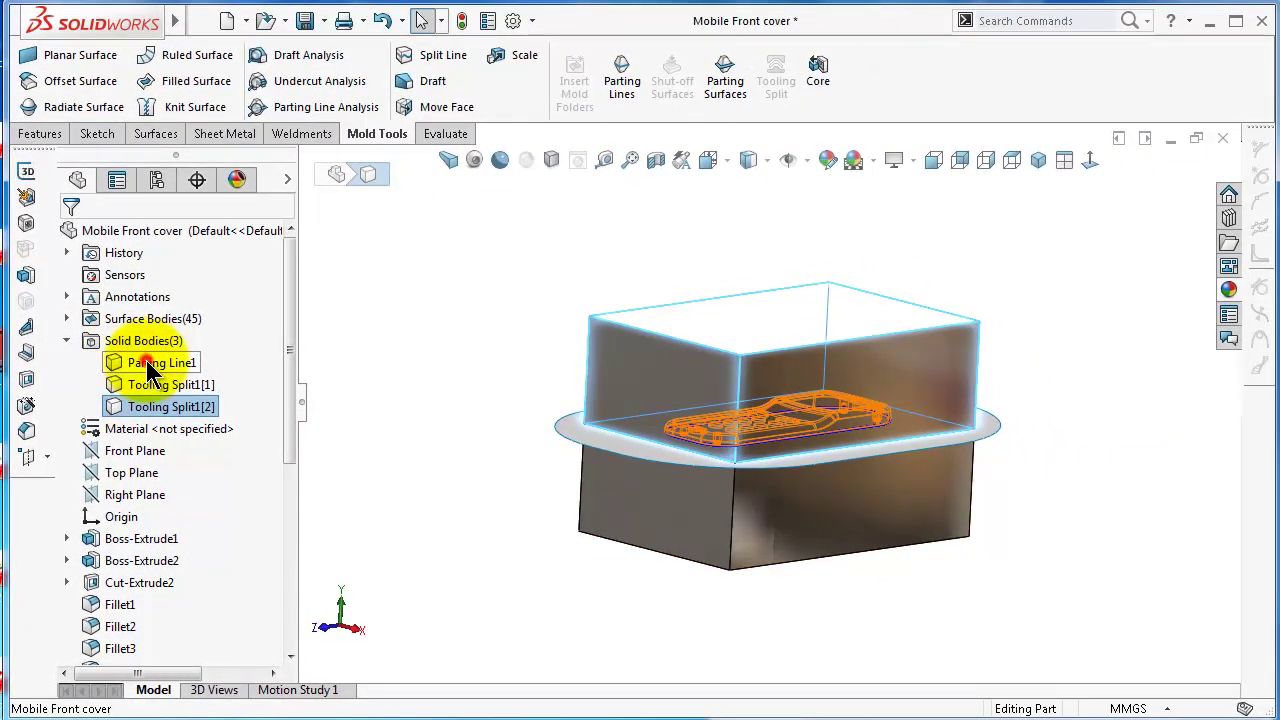
# - Compare the phone cover body with the lower and upper tooling blocks up close, highlighting each one in turn
pyautogui.click(150, 365)
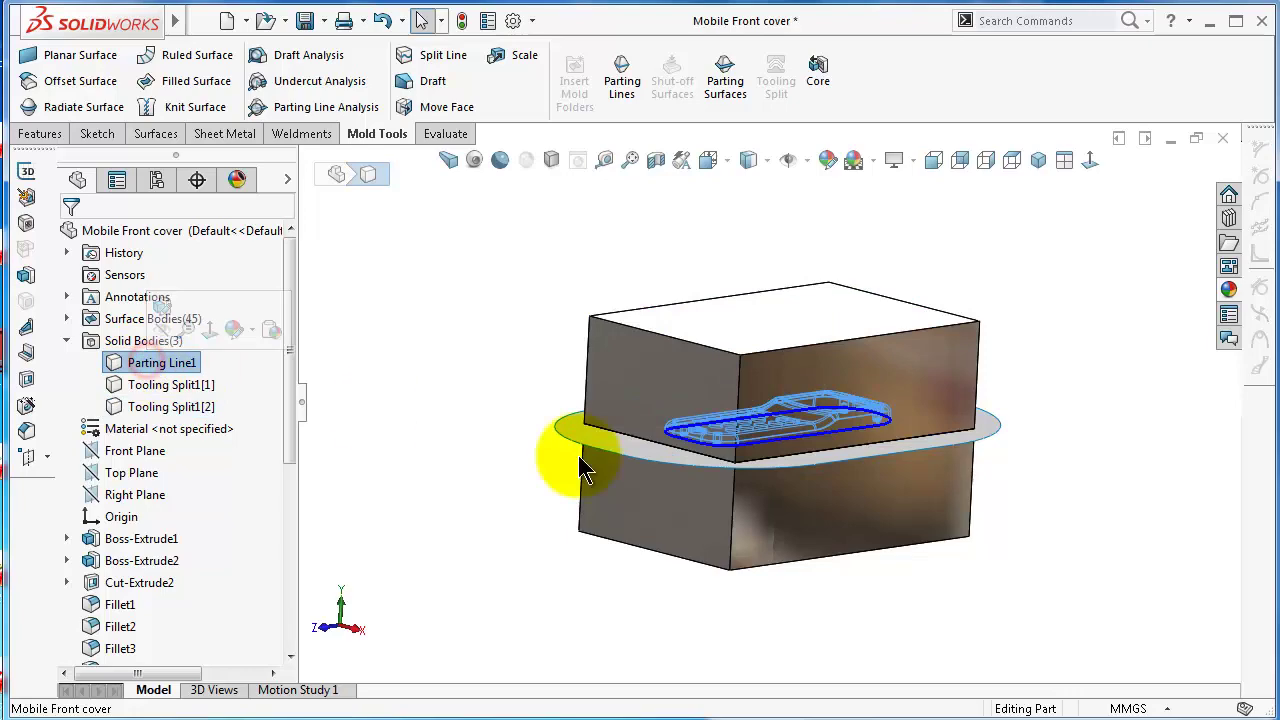
pyautogui.scroll(-5, 800, 437)
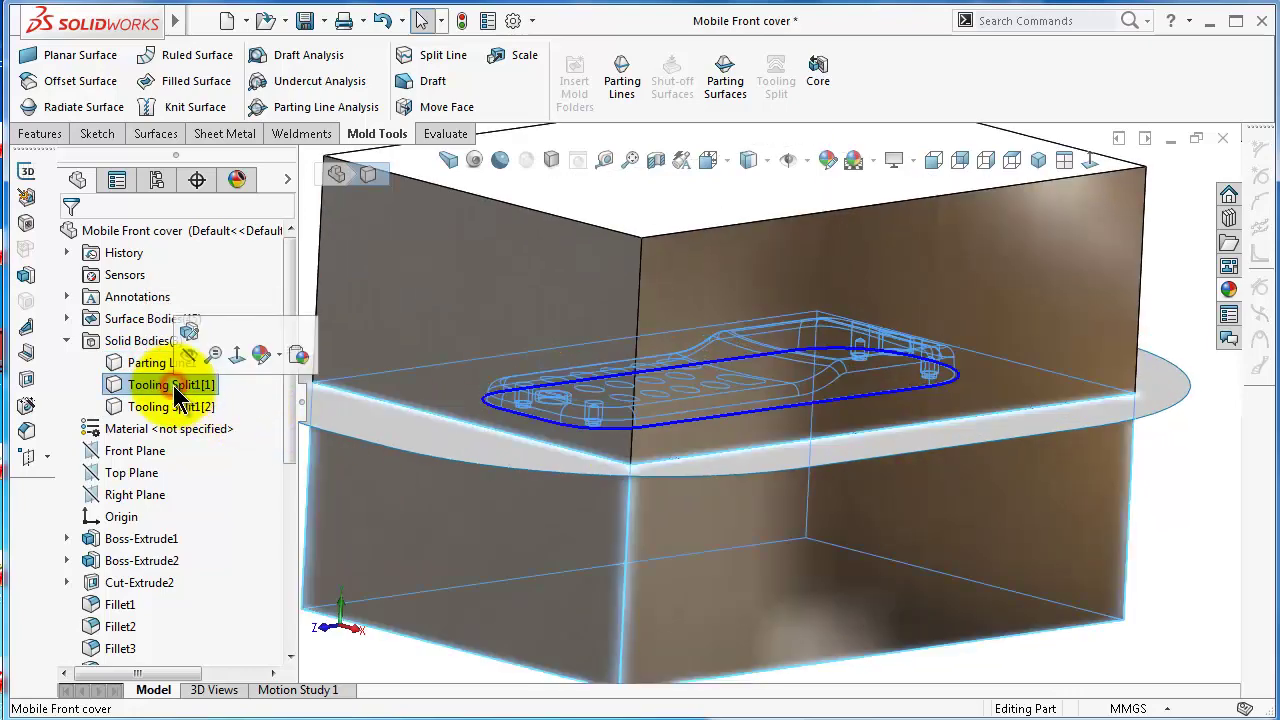
pyautogui.click(170, 385)
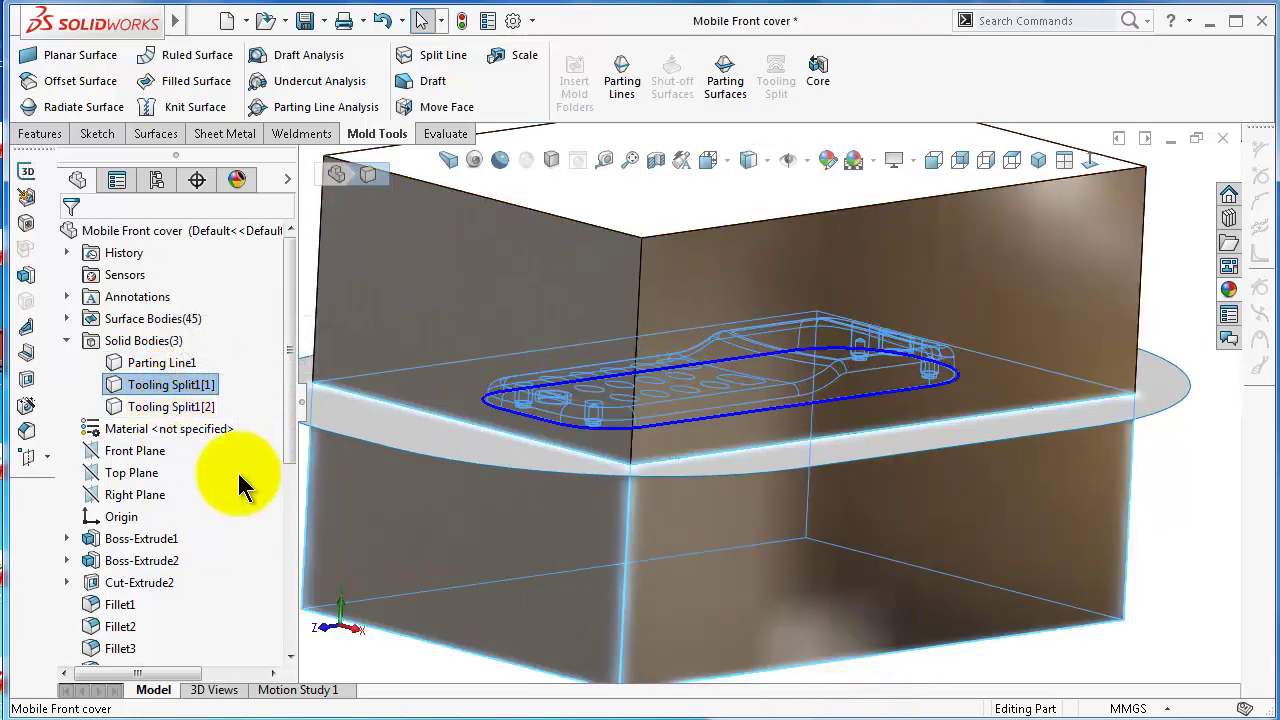
pyautogui.click(175, 407)
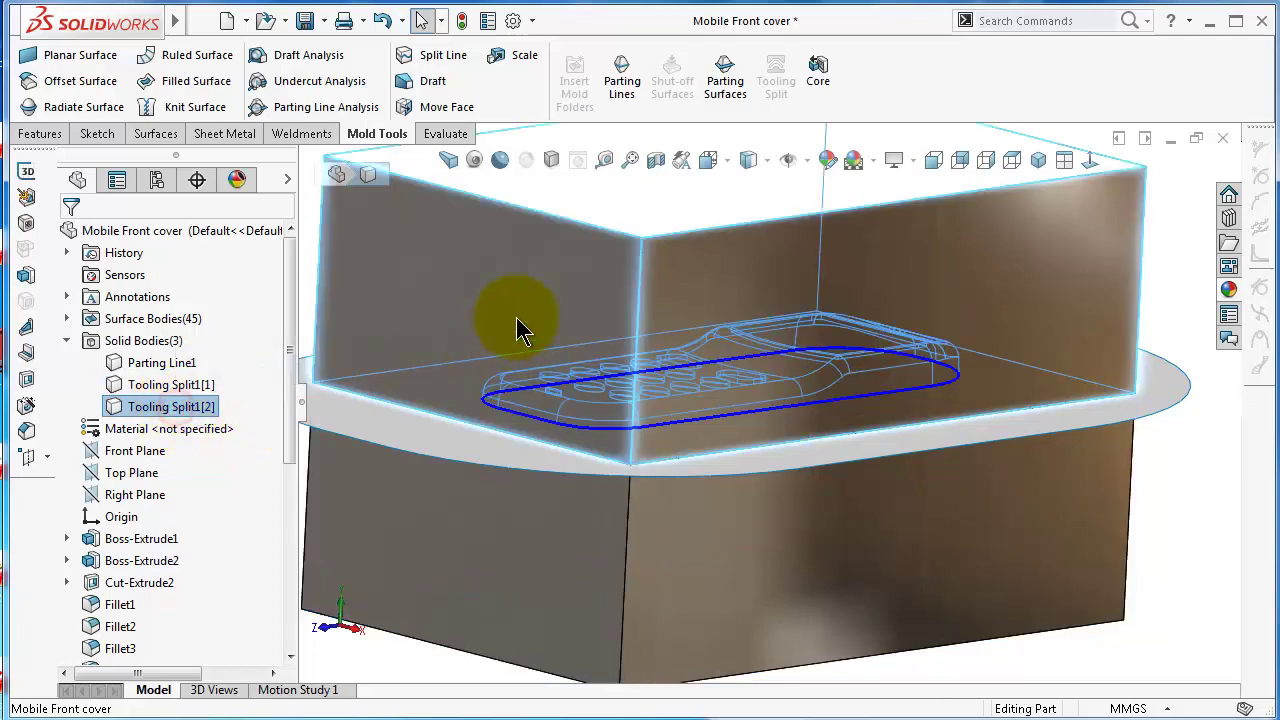
pyautogui.scroll(5, 614, 277)
pyautogui.moveTo(614, 277); pyautogui.dragTo(825, 380, button='middle')
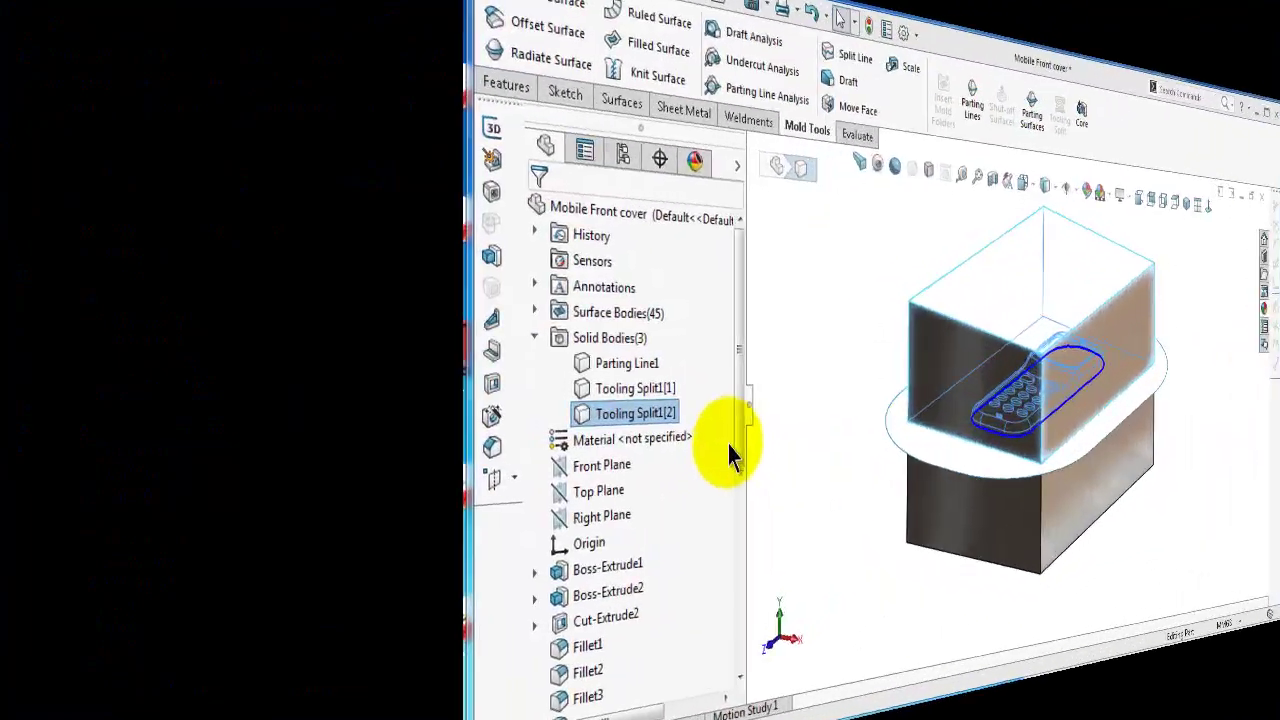
# - Suppress the Tooling Split1 feature
pyautogui.moveTo(287, 449); pyautogui.dragTo(287, 606)
pyautogui.click(140, 627)
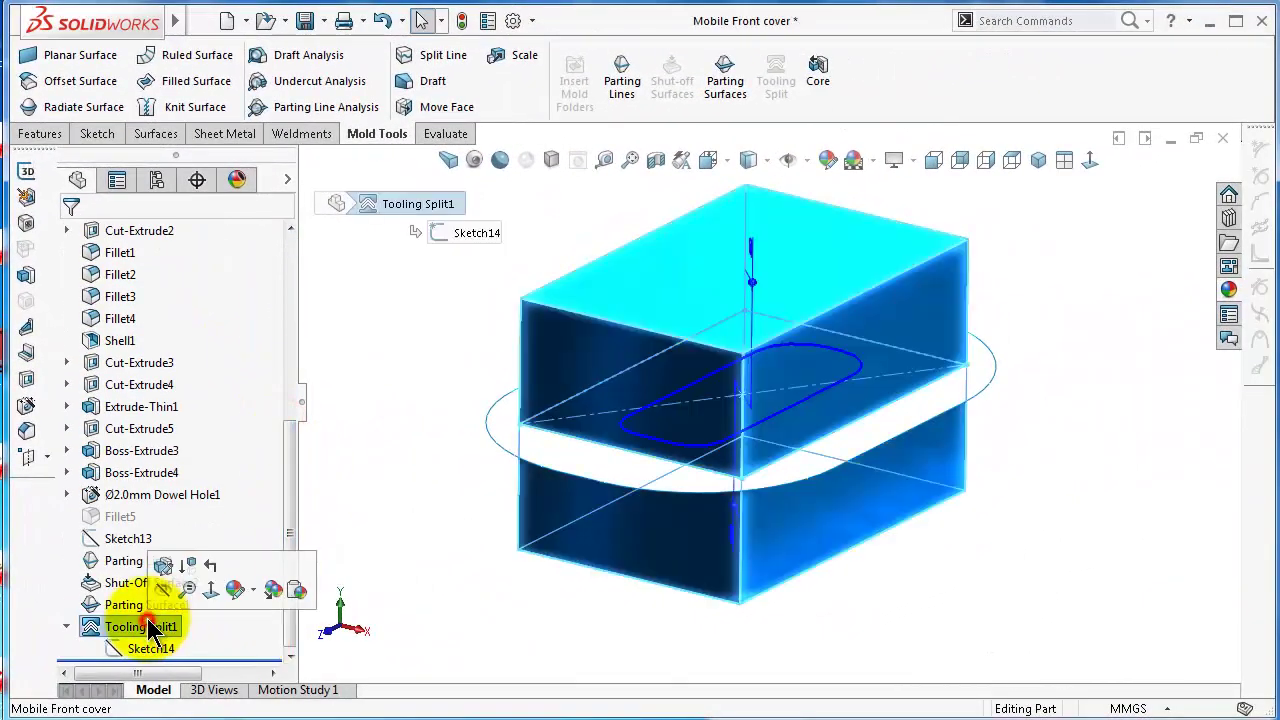
pyautogui.click(190, 578)
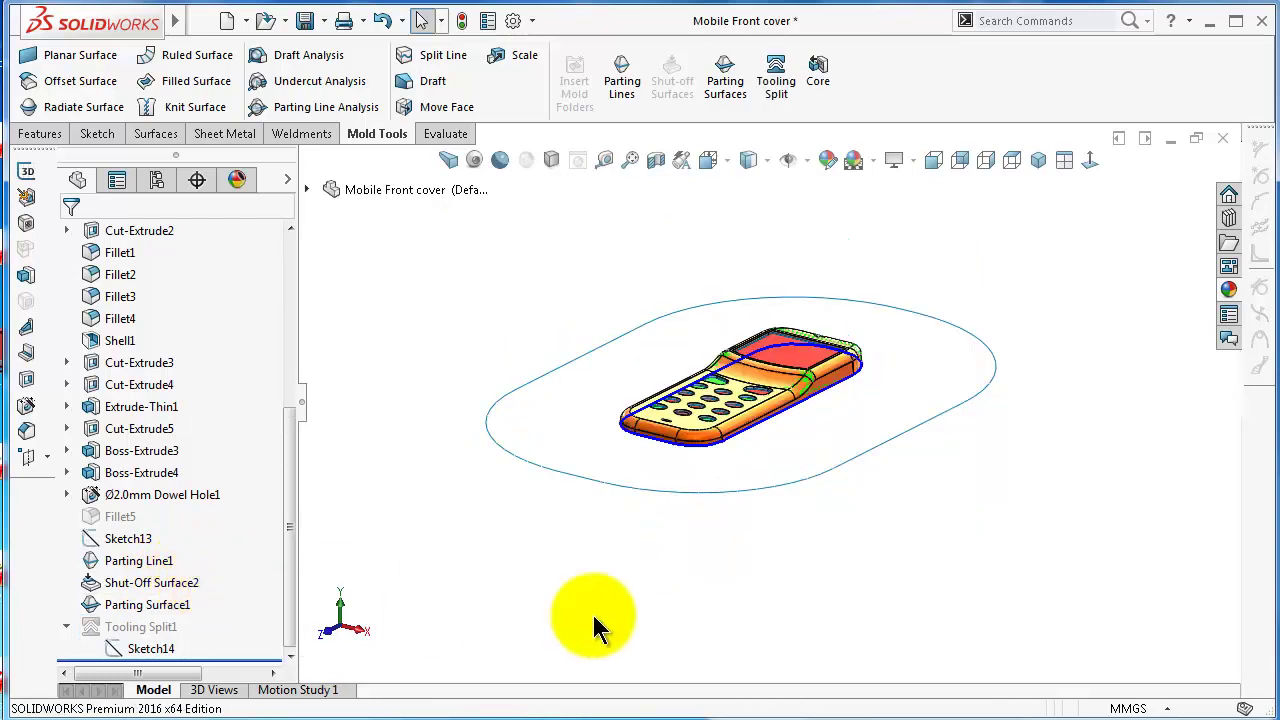
# - Start a new Tooling Split with its sketch on the cover's flat keypad face, viewed normal to the sketch plane
pyautogui.scroll(-2, 870, 505)
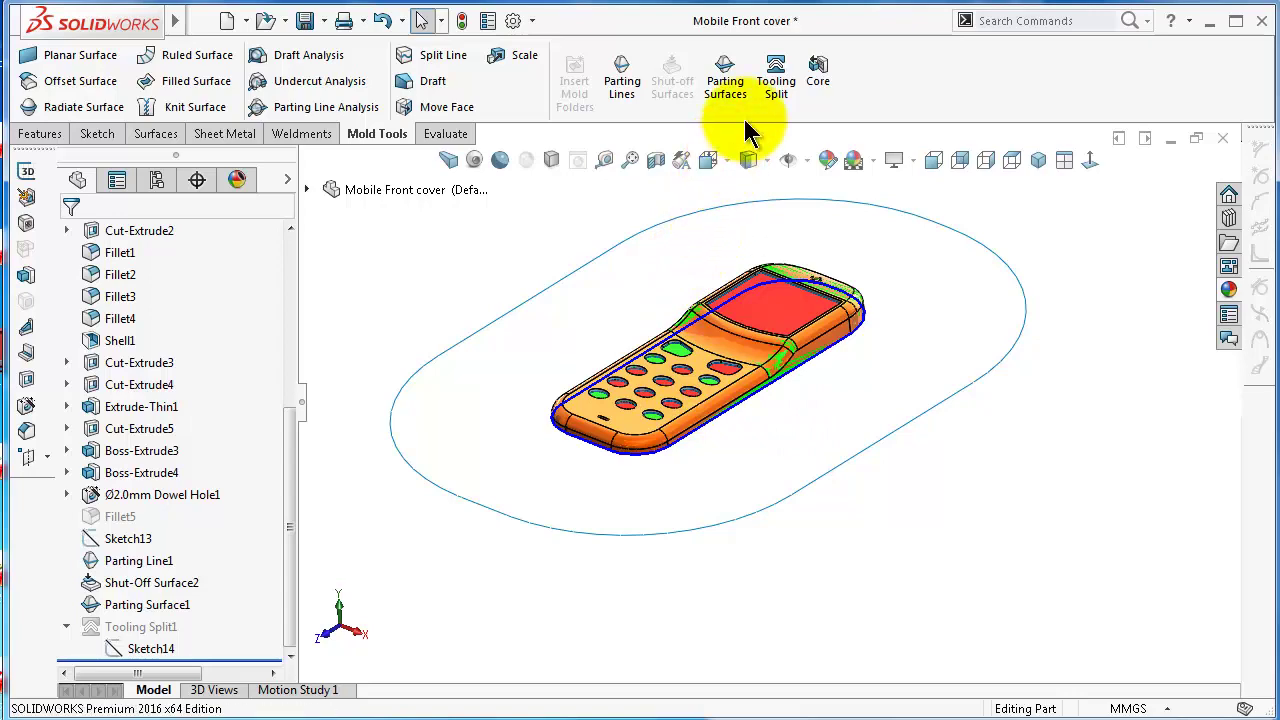
pyautogui.scroll(-2, 693, 398)
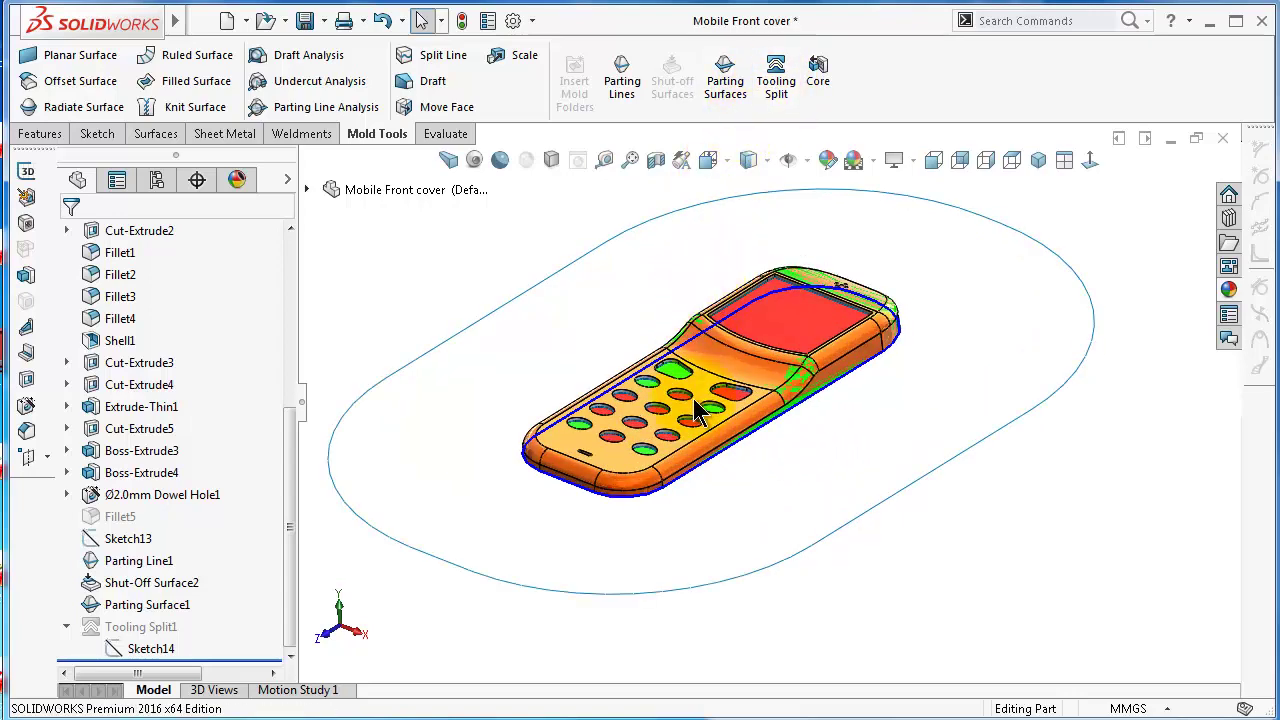
pyautogui.scroll(-2, 692, 405)
pyautogui.scroll(-4, 690, 410)
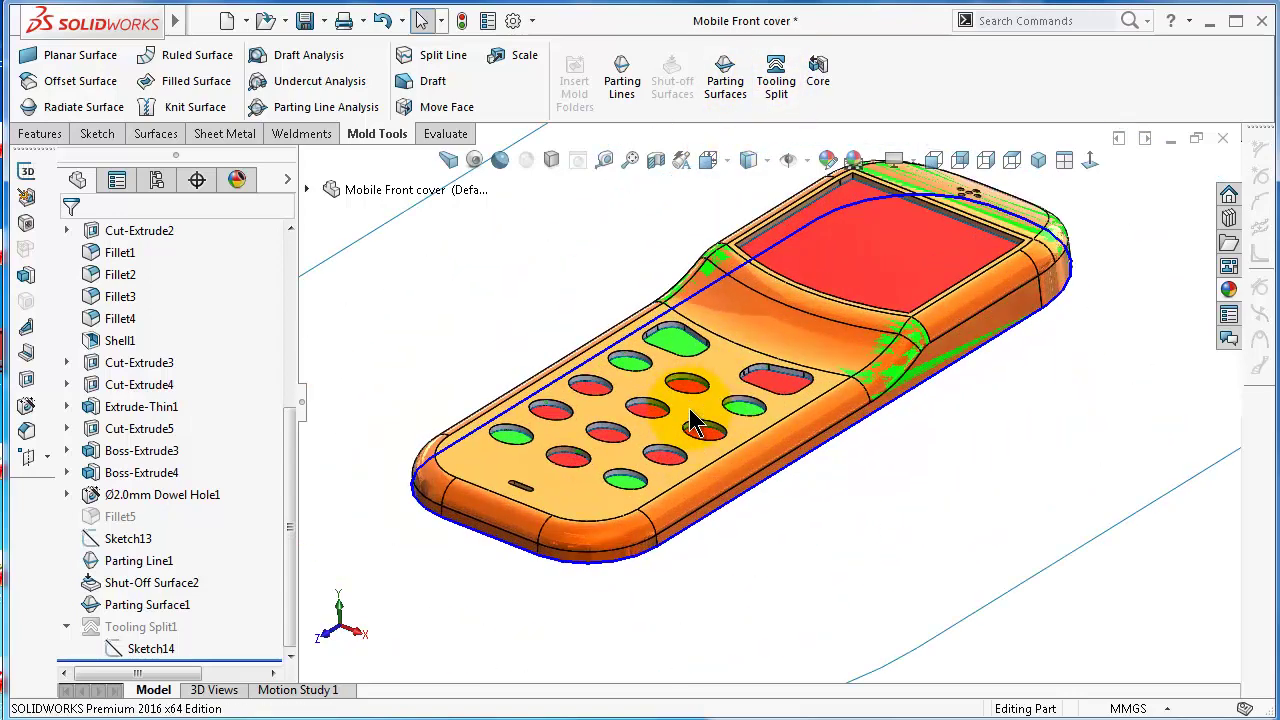
pyautogui.click(777, 88)
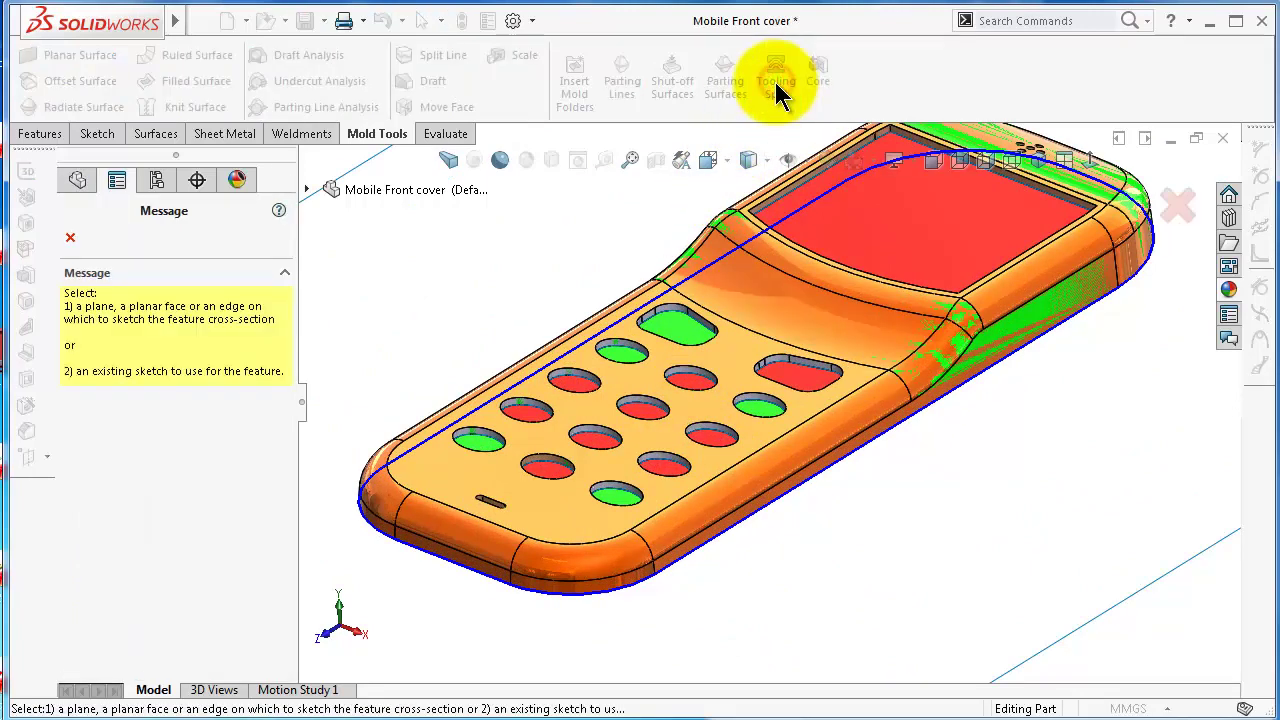
pyautogui.click(620, 470)
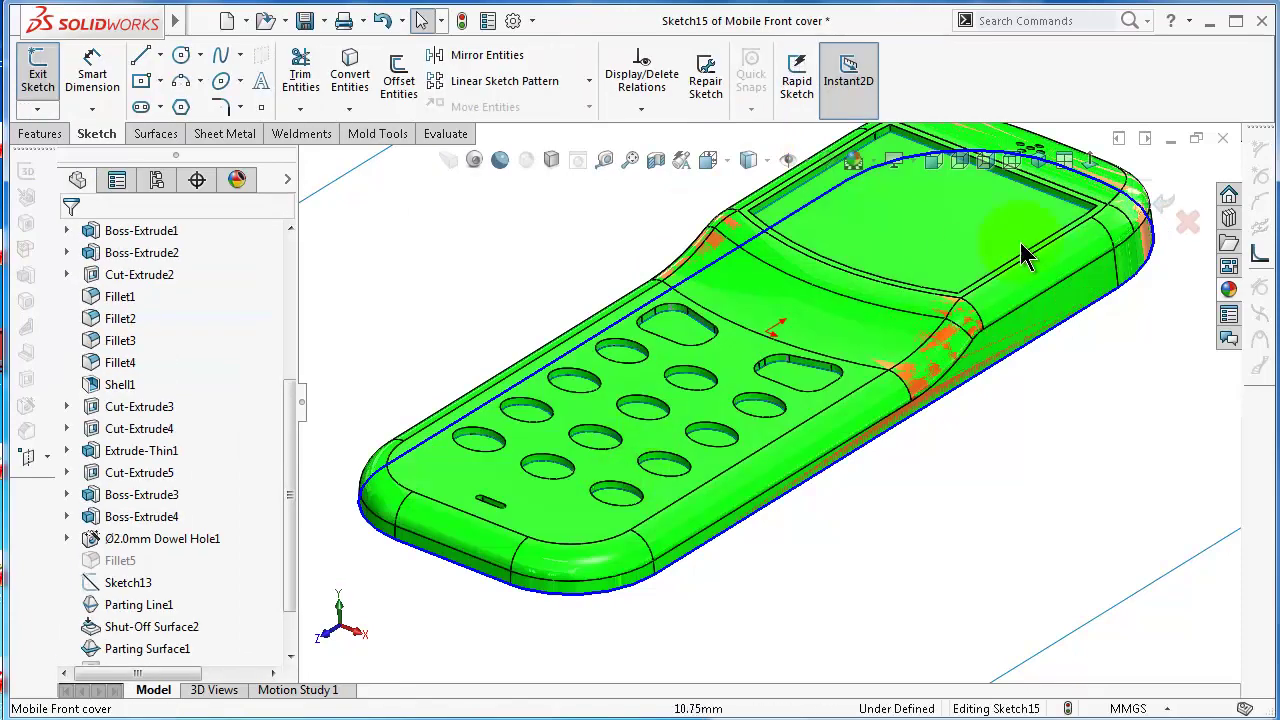
pyautogui.press('f')
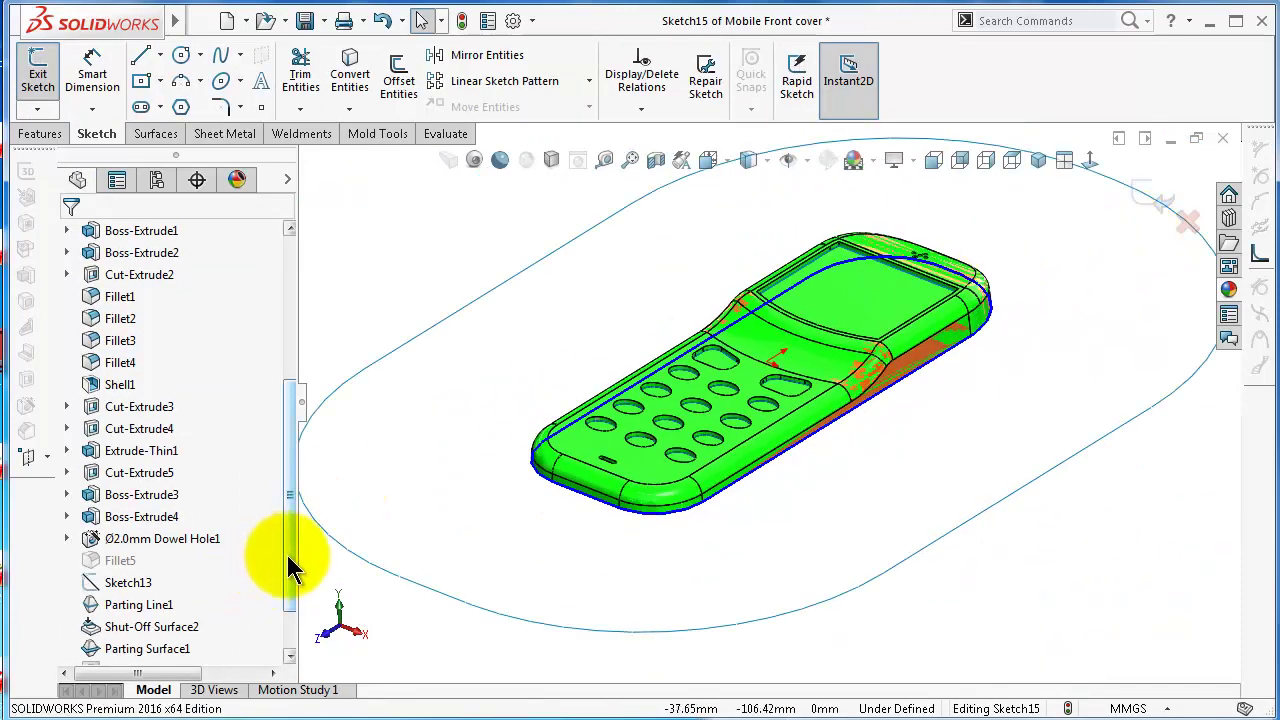
pyautogui.scroll(-1, 288, 565)
pyautogui.click(1089, 165)
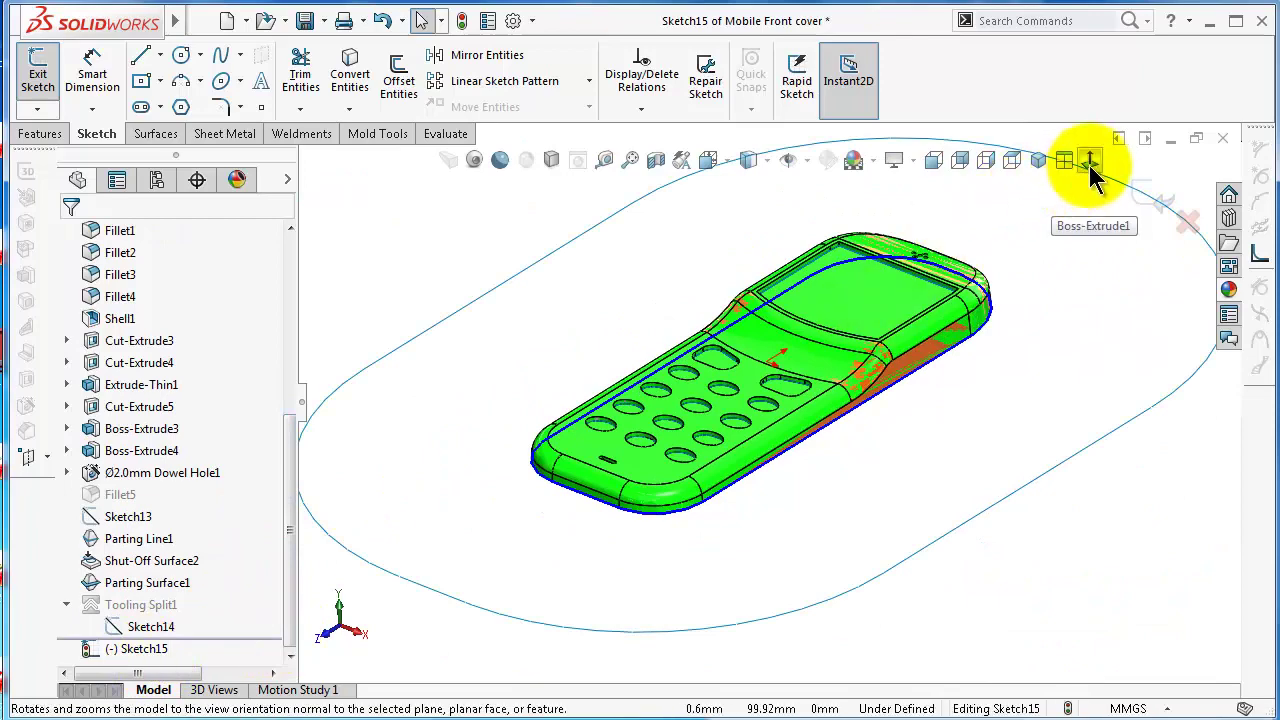
# - Sketch a center rectangle from the origin that encloses the phone cover and keeps its corners inside the parting surface outline
pyautogui.click(142, 82)
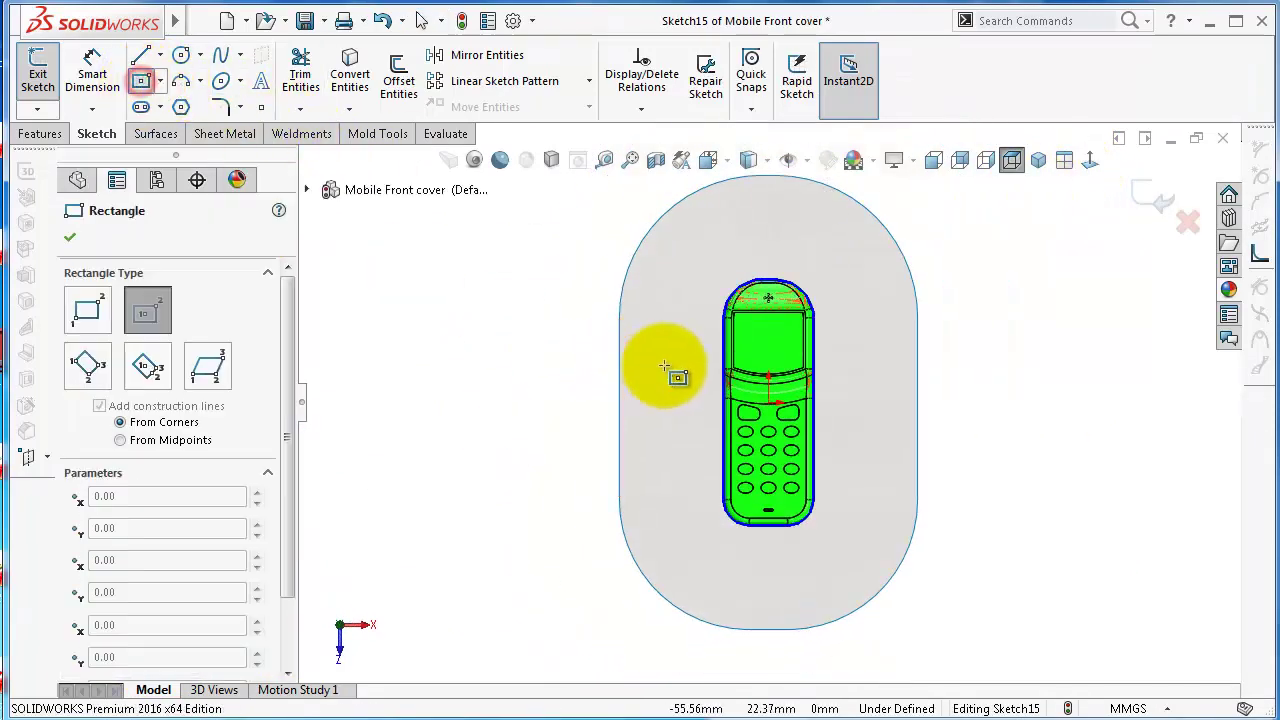
pyautogui.click(768, 403)
pyautogui.click(676, 226)
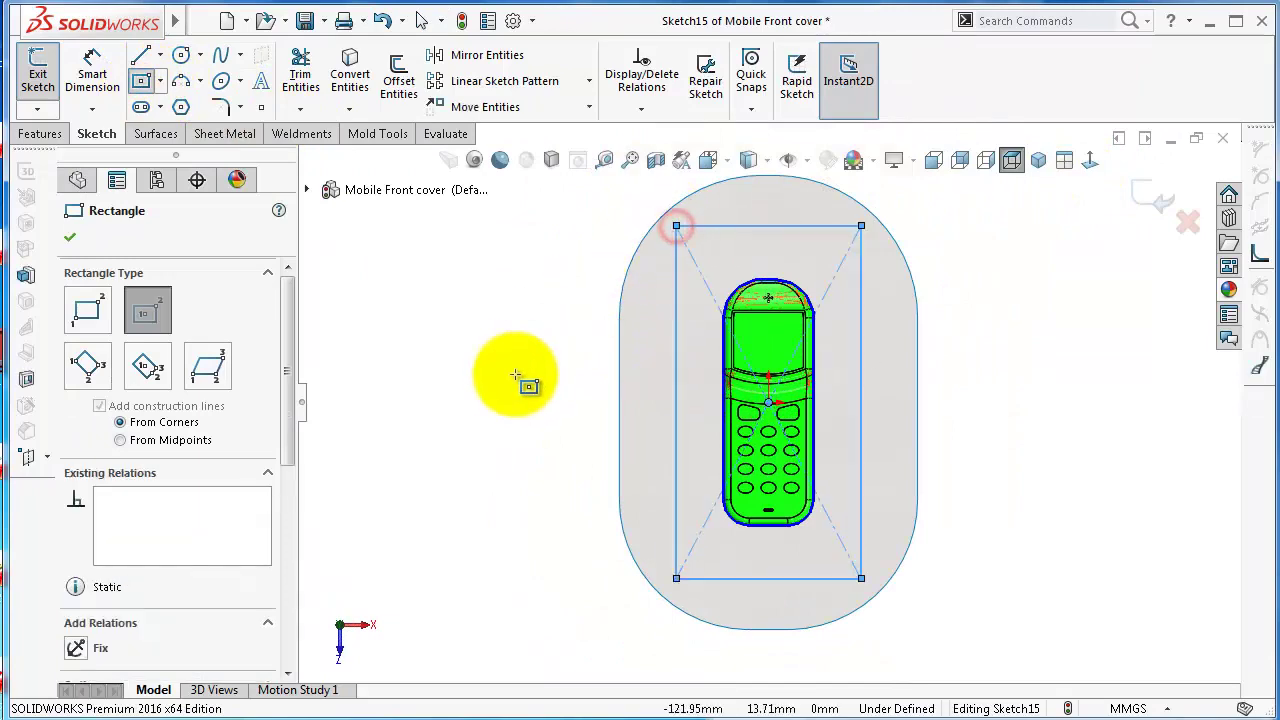
# - Finish the rectangle sketch and create the Tooling Split with both block depths at 50 mm and Interlock surface off
pyautogui.click(1145, 200)
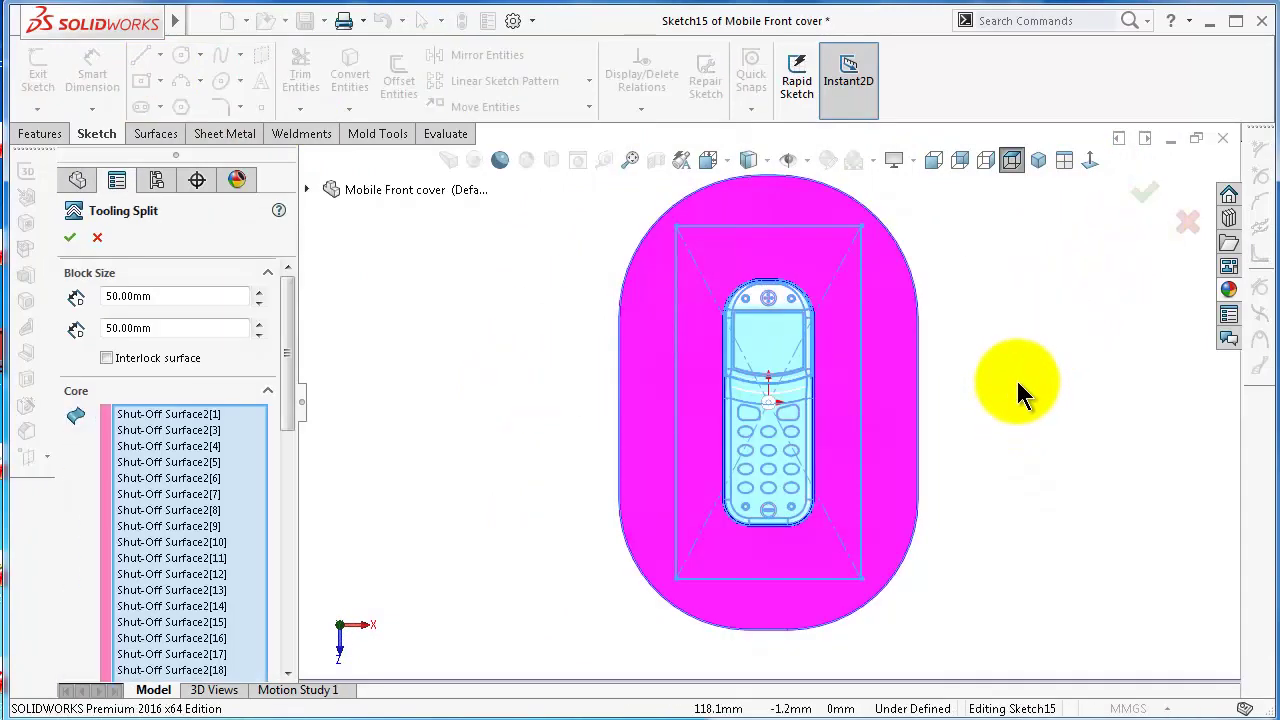
pyautogui.moveTo(997, 238); pyautogui.dragTo(965, 260, button='middle')
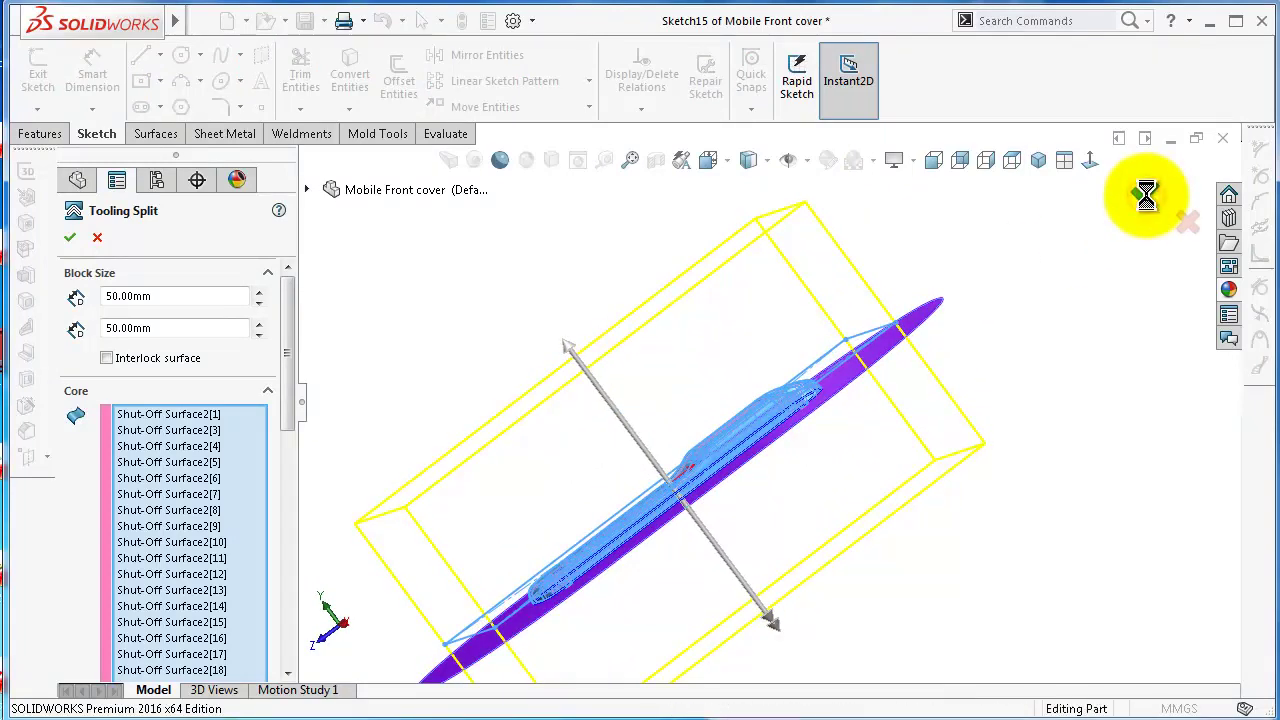
pyautogui.scroll(-3, 950, 350)
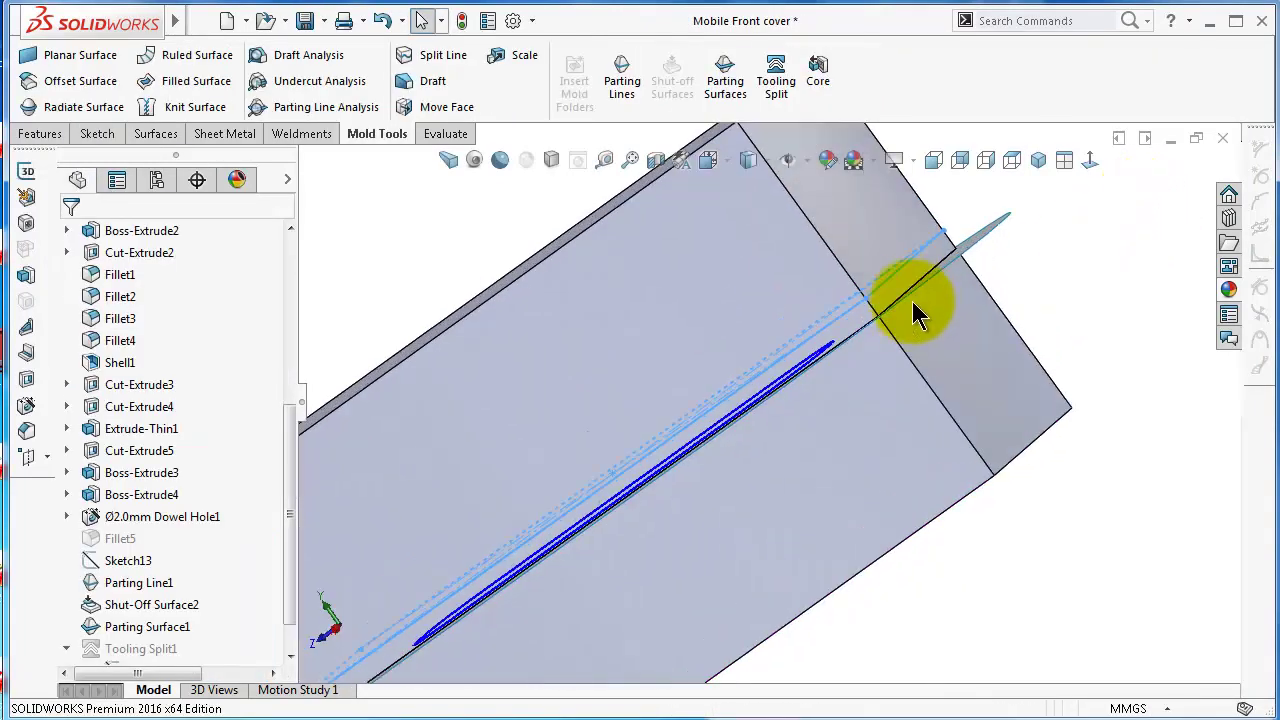
pyautogui.scroll(-5, 917, 320)
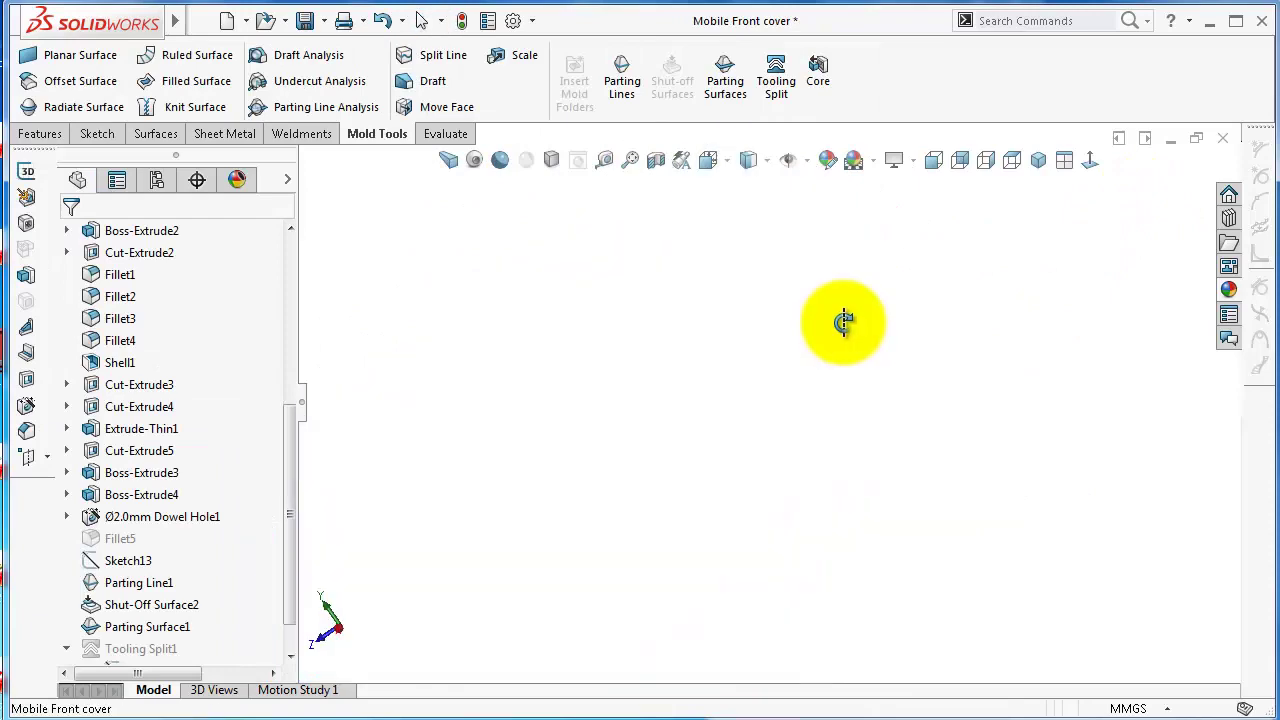
# - Hide the upper tooling block of the new split to expose the phone cover and the parting surface
pyautogui.click(1041, 162)
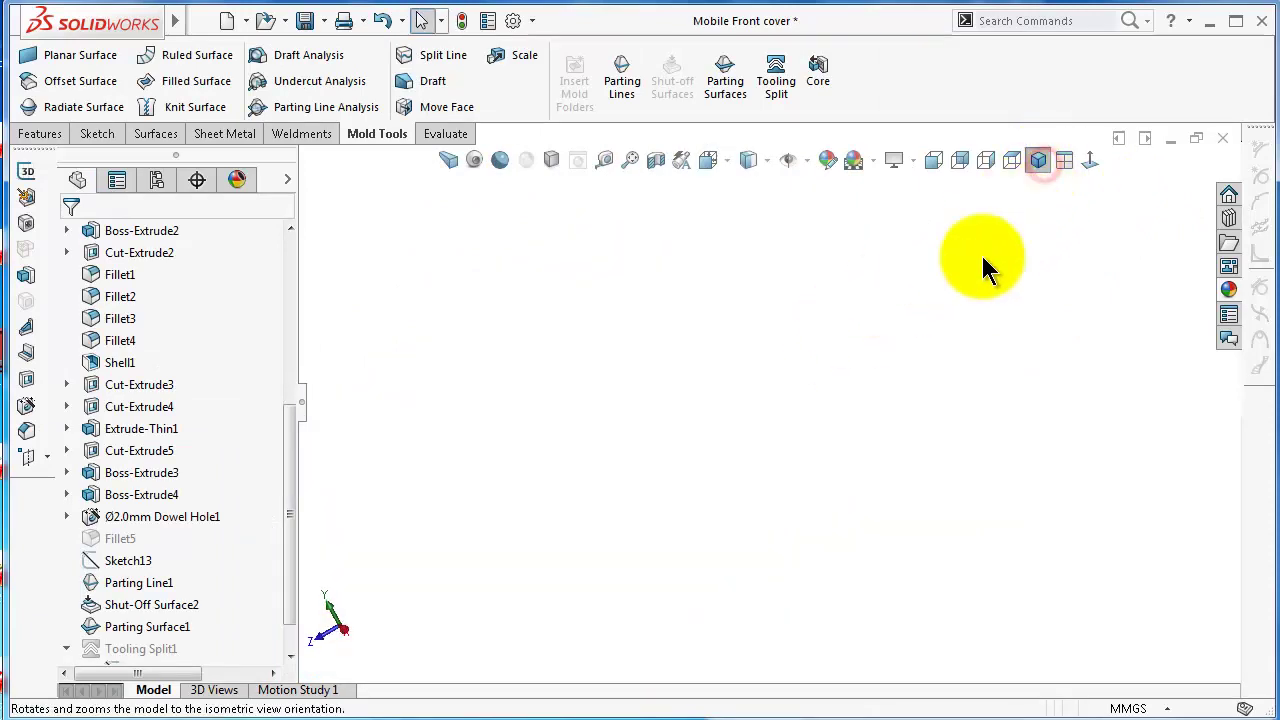
pyautogui.scroll(-4, 780, 460)
pyautogui.moveTo(779, 400); pyautogui.dragTo(714, 471, button='middle')
pyautogui.scroll(-4, 690, 500)
pyautogui.scroll(-2, 495, 485)
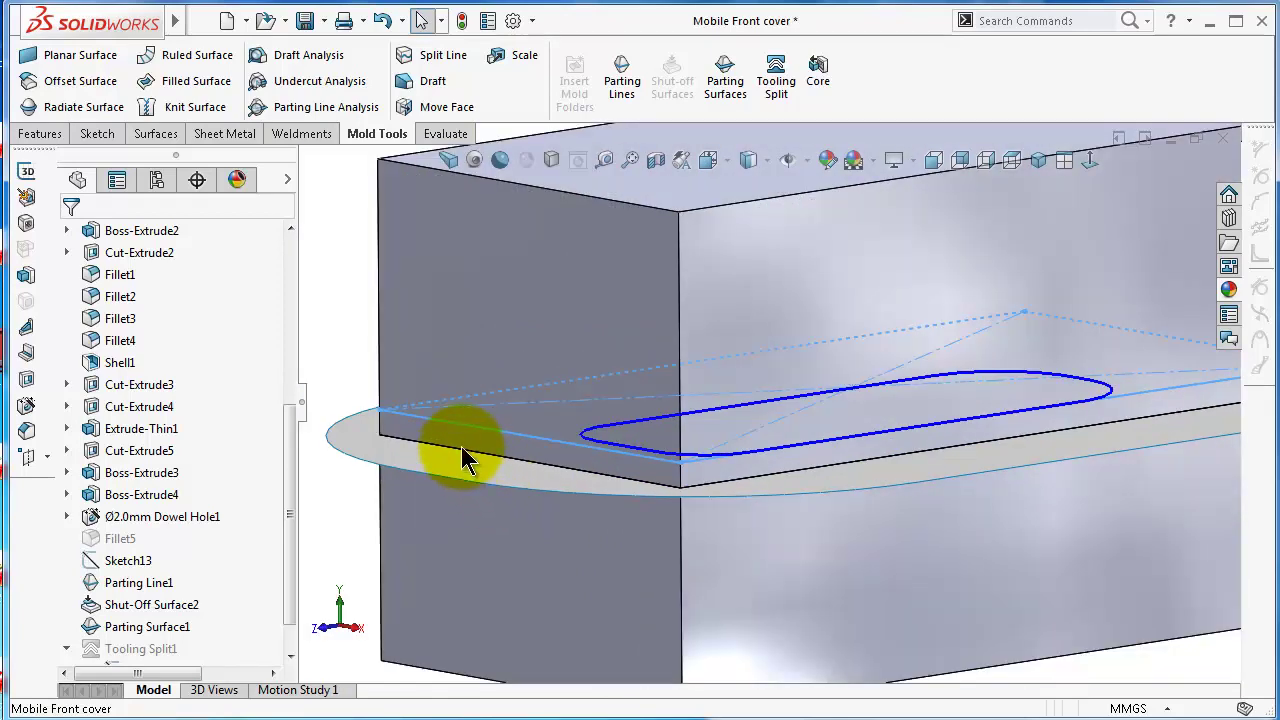
pyautogui.scroll(5, 625, 275)
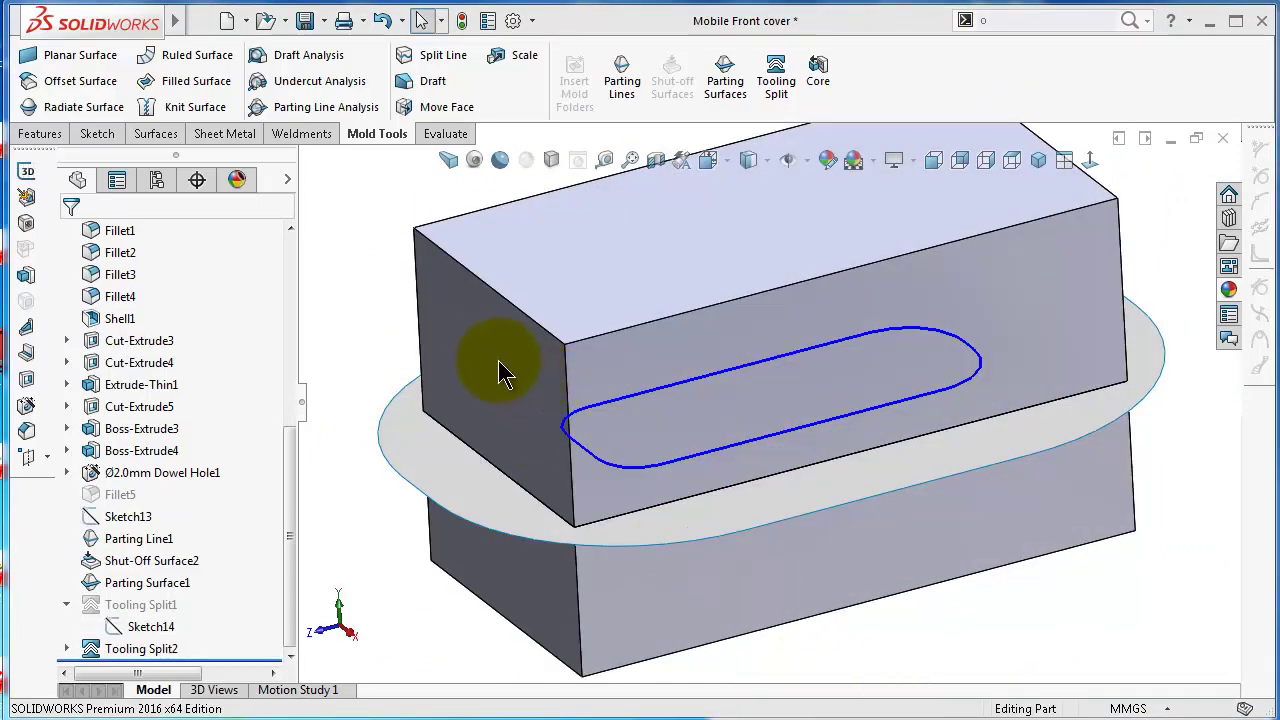
pyautogui.click(497, 358)
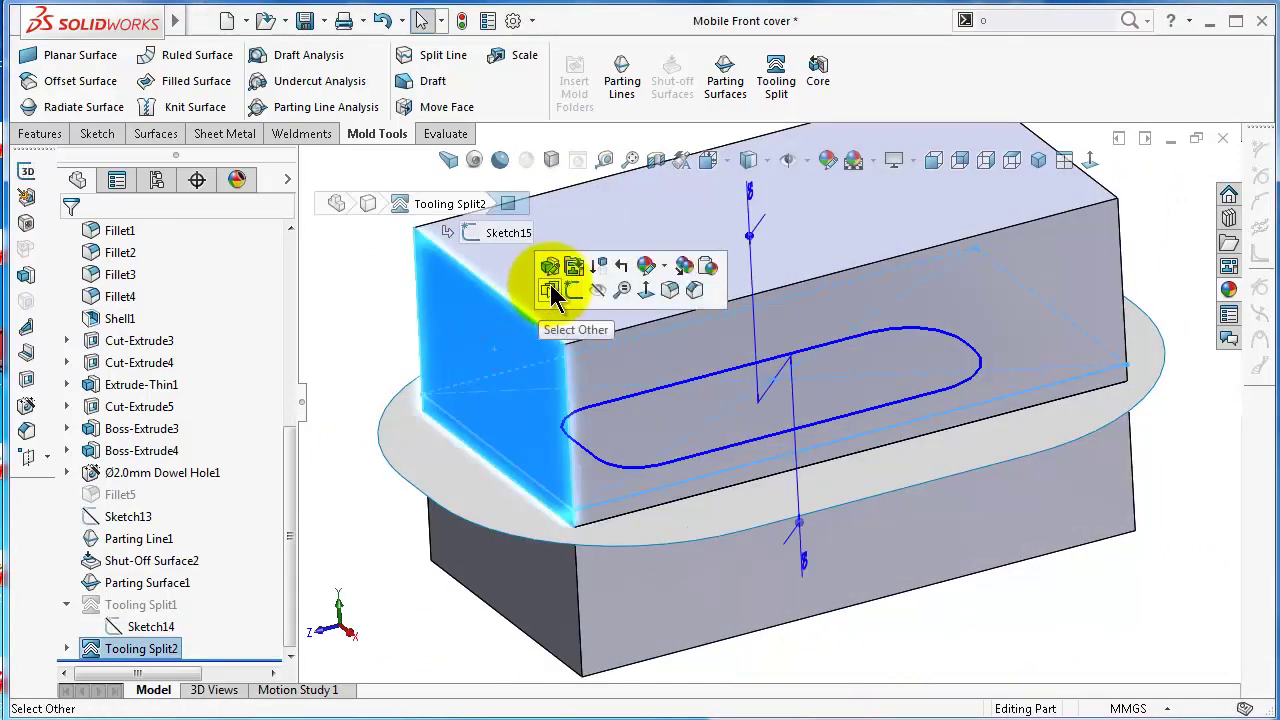
pyautogui.click(603, 289)
pyautogui.moveTo(700, 543); pyautogui.dragTo(1040, 393, button='middle')
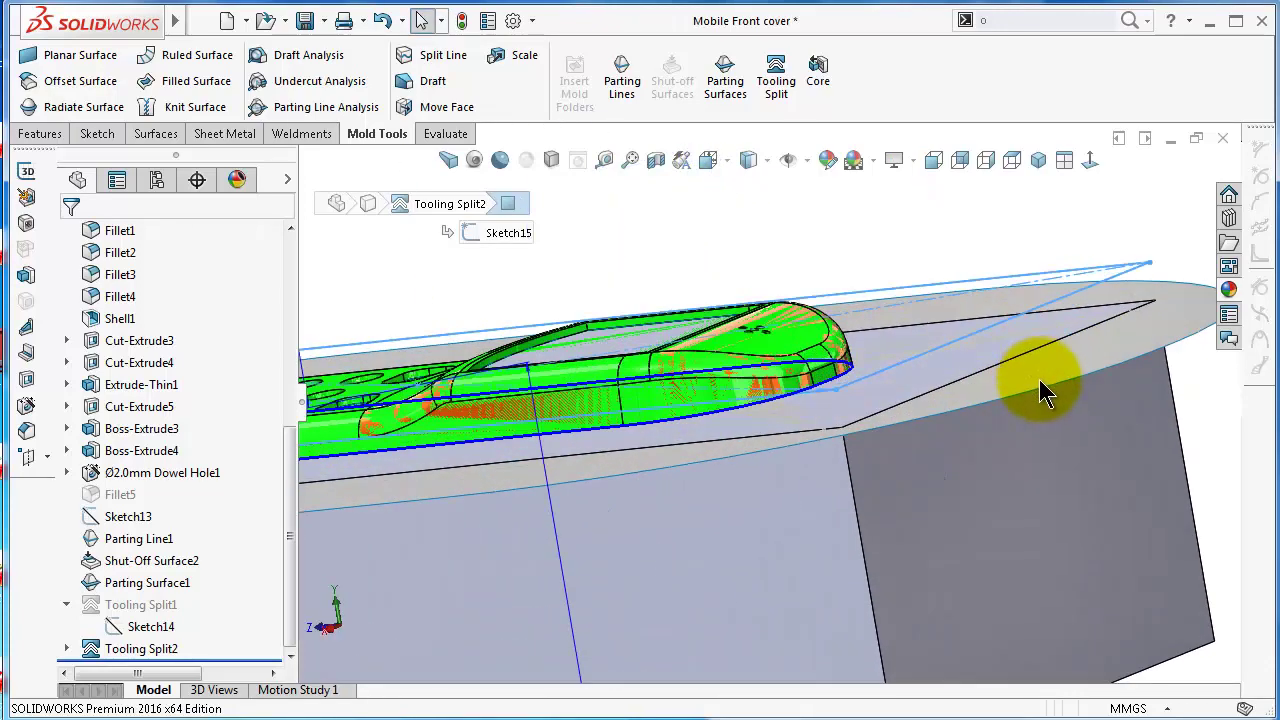
# - Highlight the parting surface and the Tooling Split2 sketch to compare their heights
pyautogui.click(1135, 345)
pyautogui.moveTo(826, 457); pyautogui.dragTo(597, 435, button='middle')
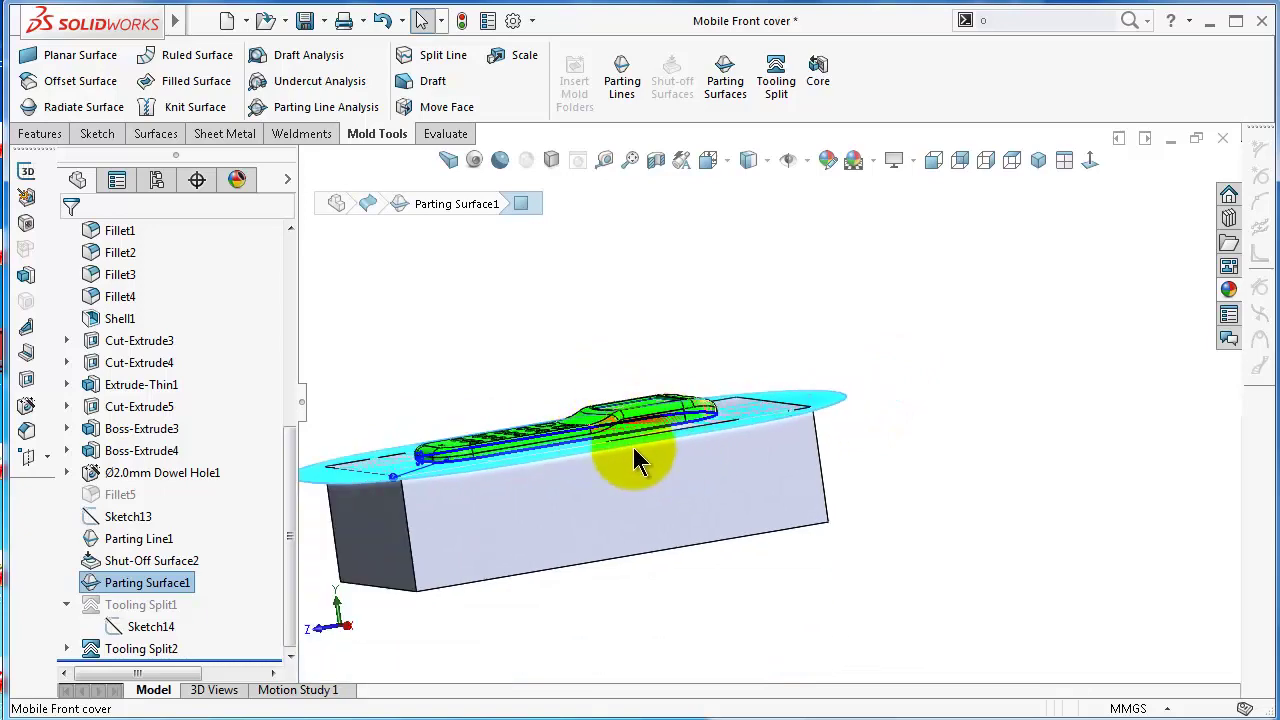
pyautogui.click(68, 648)
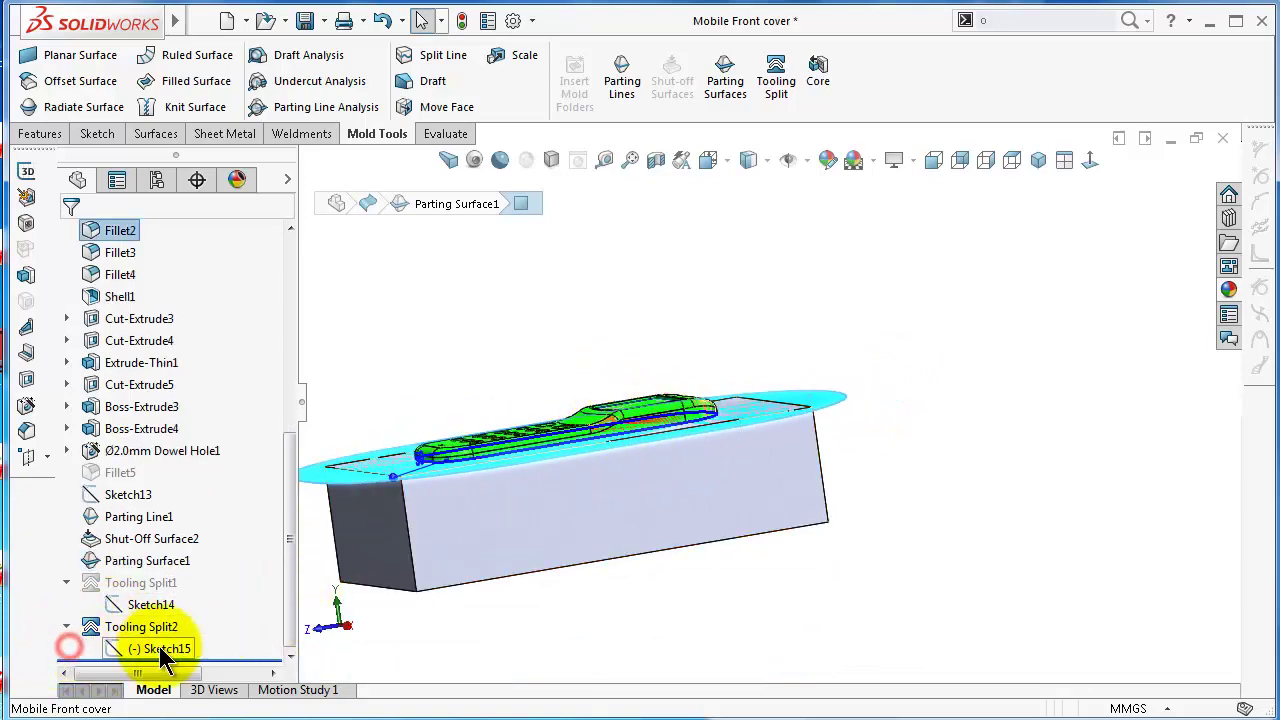
pyautogui.click(160, 648)
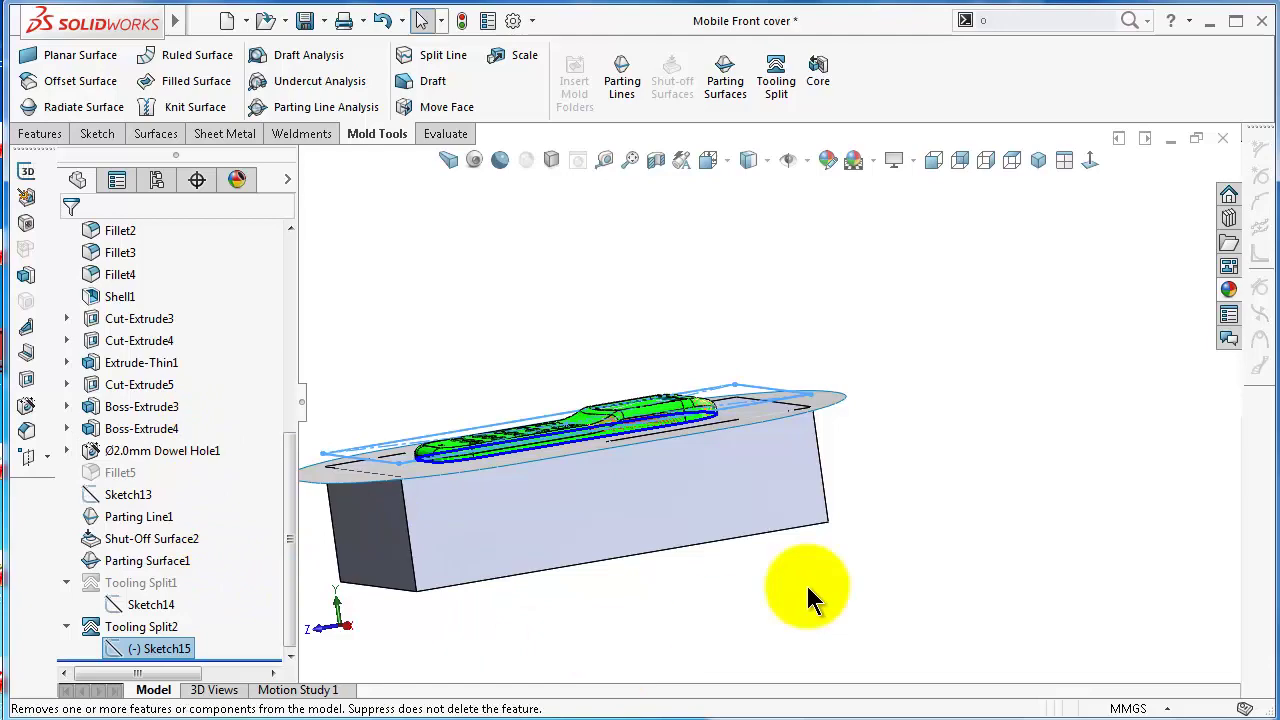
pyautogui.click(1084, 491)
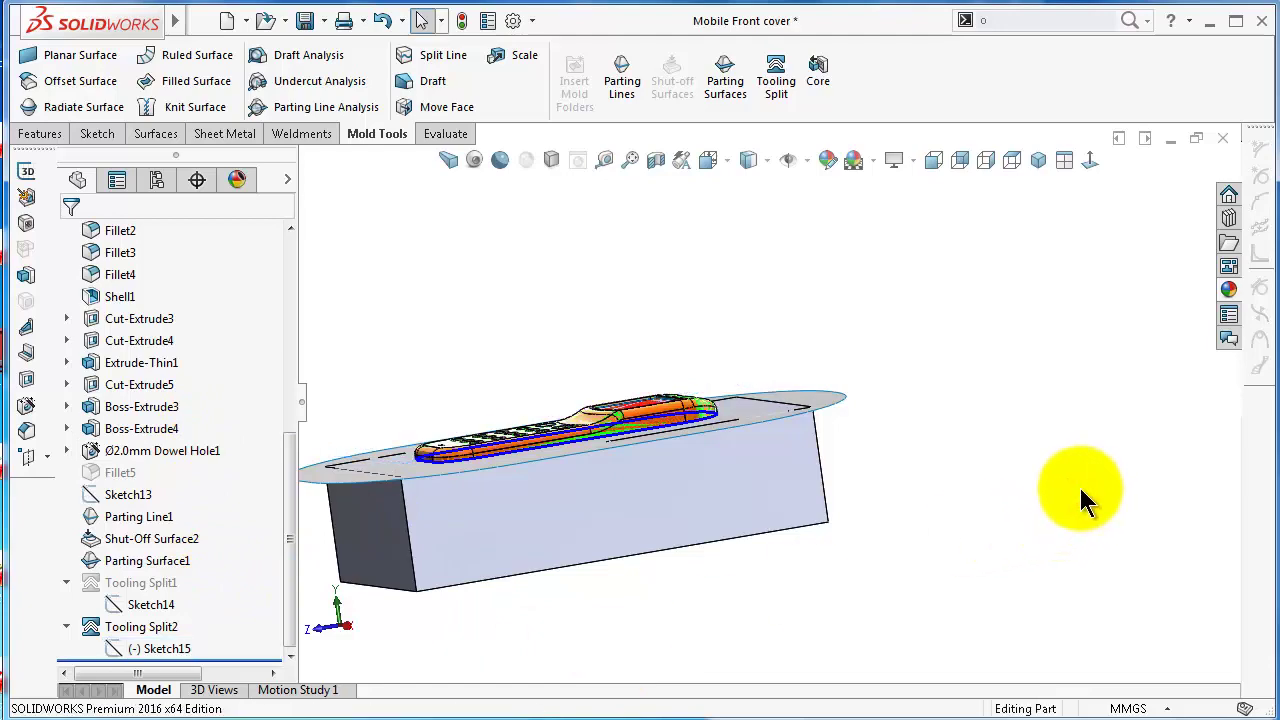
# - Measure the vertical edge lengths of the upper and lower tooling blocks
pyautogui.moveTo(1076, 485)
pyautogui.mouseDown(button='middle')
pyautogui.moveTo(777, 398)
pyautogui.moveTo(720, 408)
pyautogui.moveTo(760, 335)
pyautogui.mouseUp(button='middle')
pyautogui.click(770, 325)
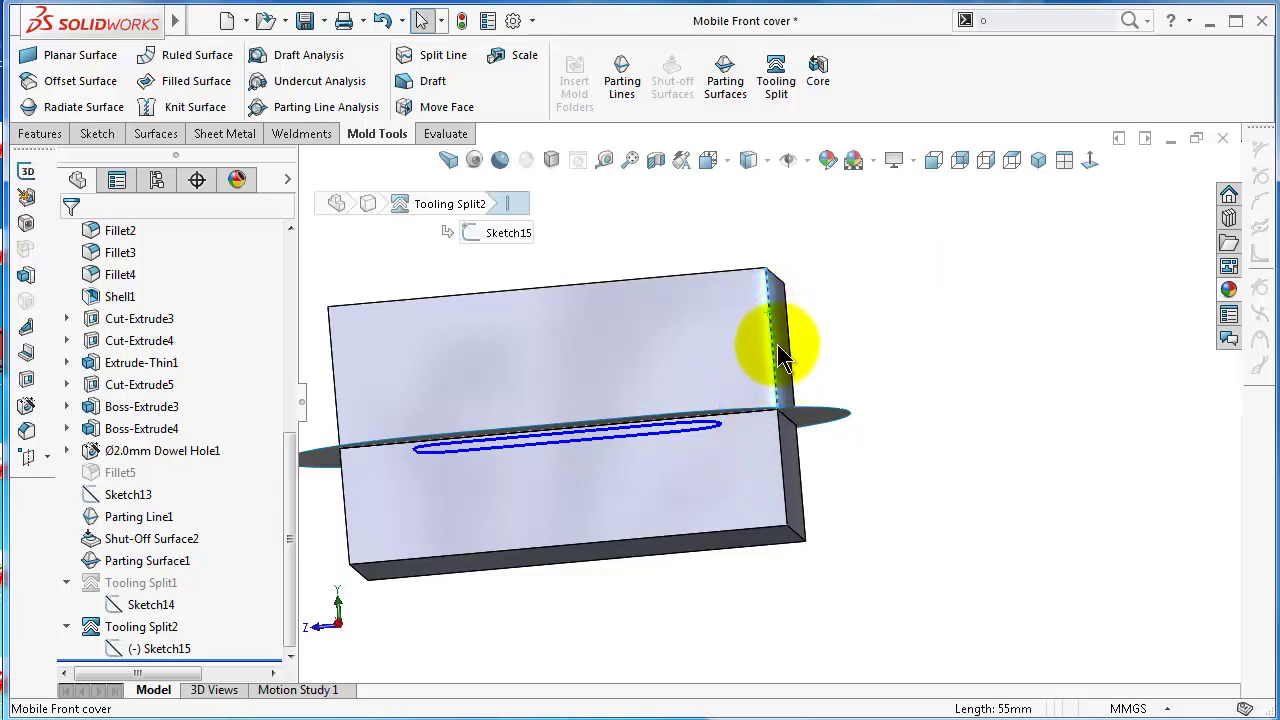
pyautogui.click(784, 499)
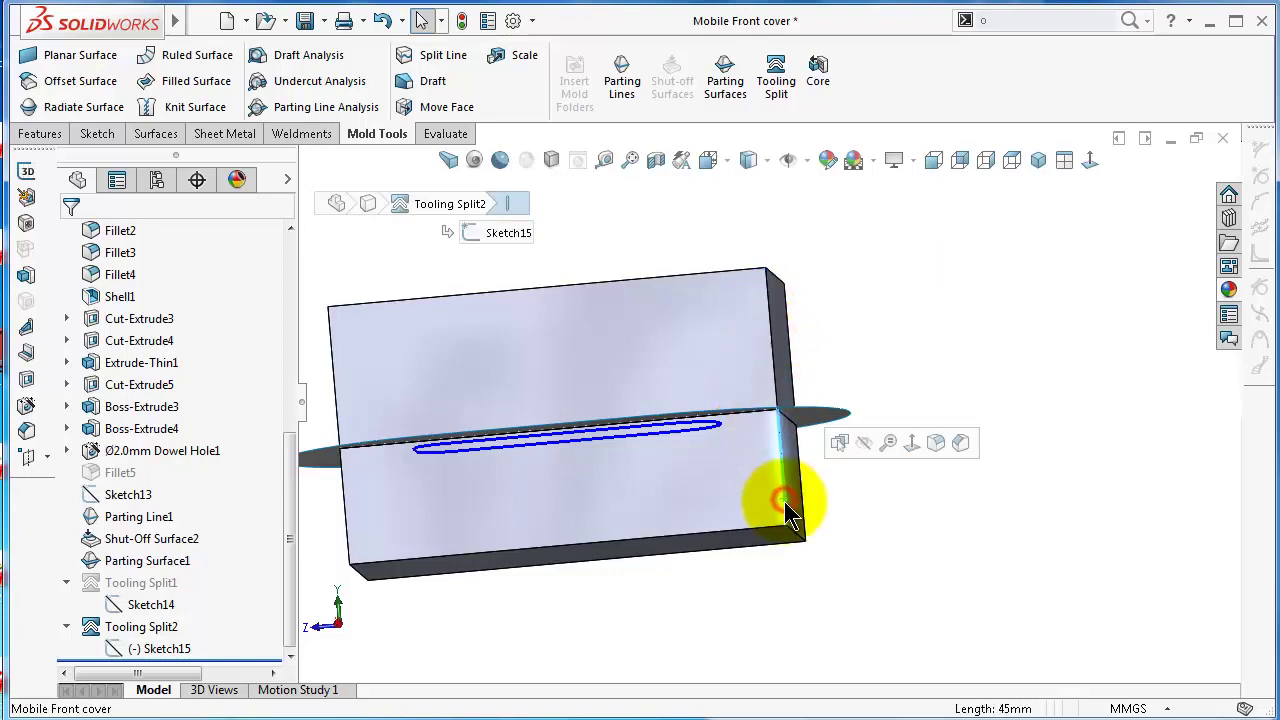
# - Open the Tooling Split2 definition and check both block depth values
pyautogui.click(135, 626)
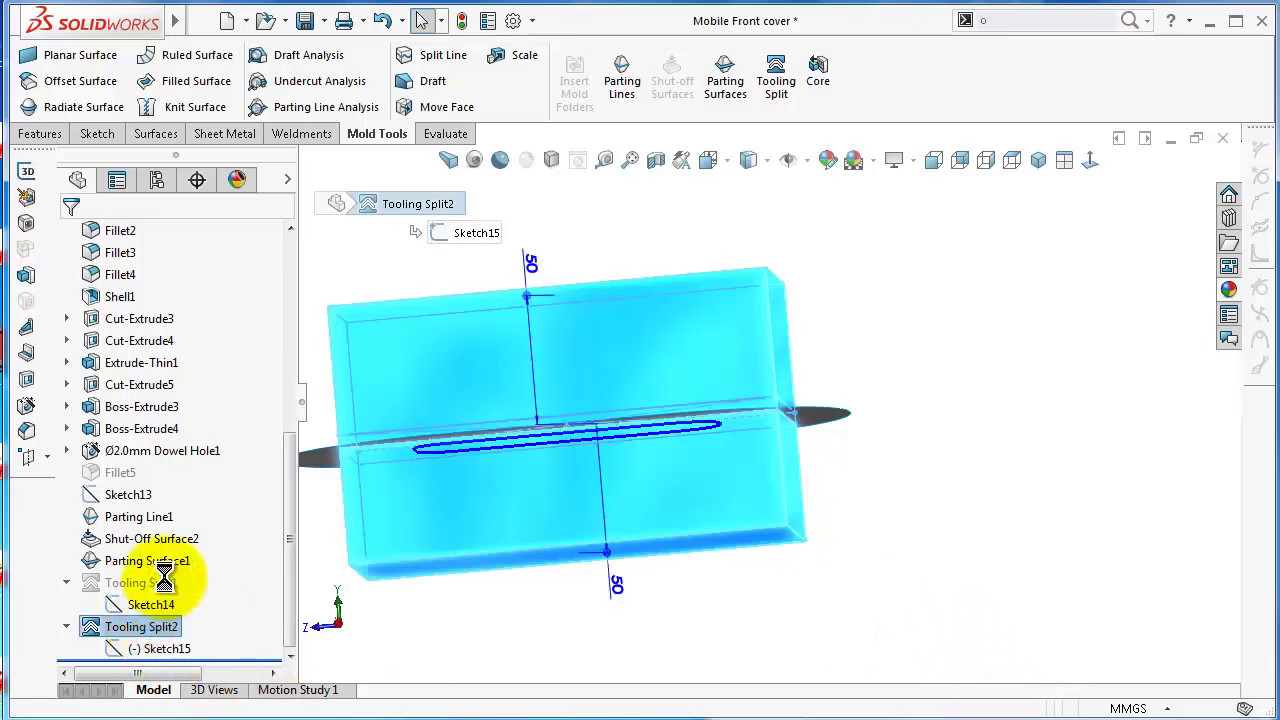
pyautogui.click(165, 580)
pyautogui.click(170, 292)
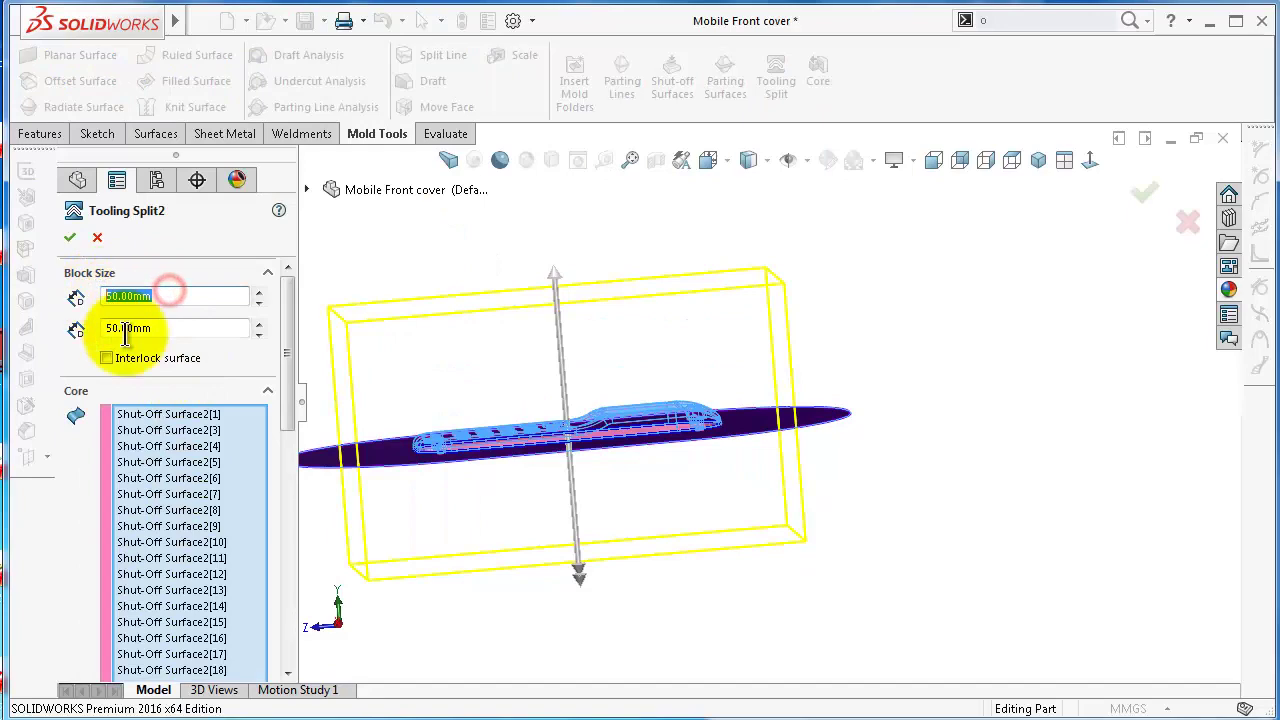
pyautogui.click(163, 328)
pyautogui.click(70, 240)
# - Examine where the parting surface divides the two blocks relative to the Tooling Split2 sketch plane
pyautogui.moveTo(888, 551); pyautogui.dragTo(551, 468, button='middle')
pyautogui.scroll(-5, 1097, 380)
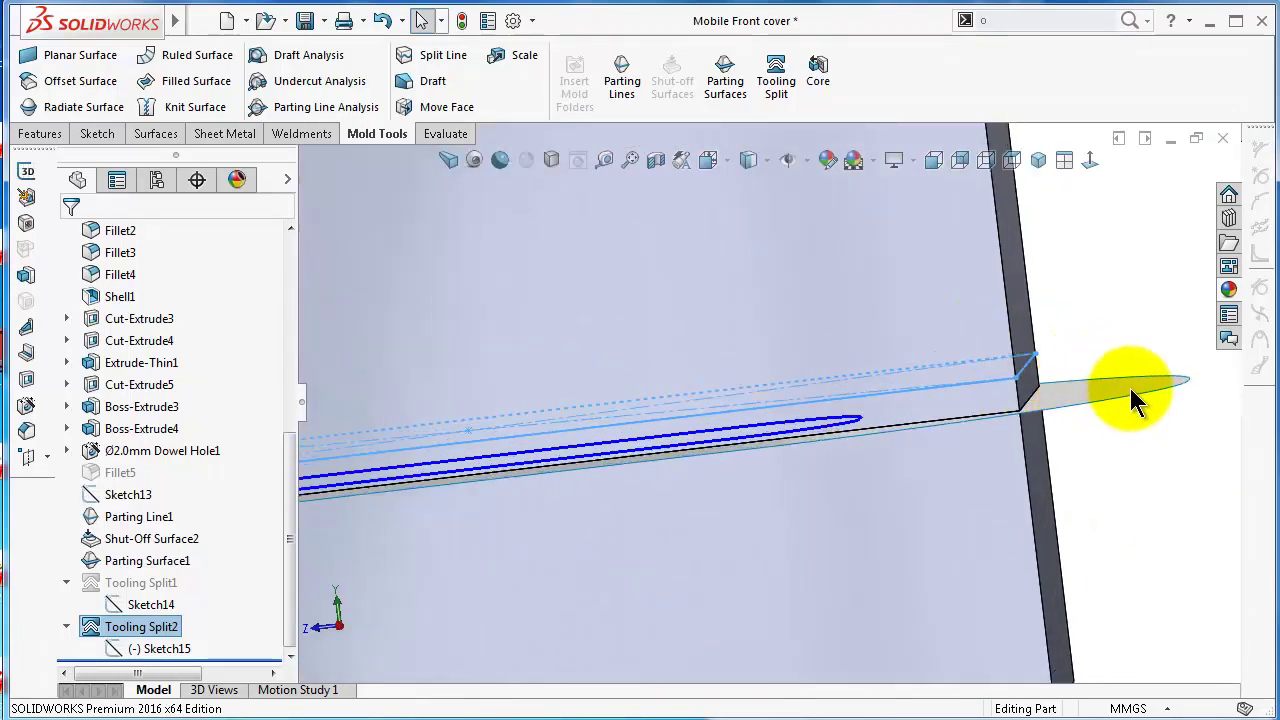
pyautogui.click(1130, 395)
pyautogui.scroll(3, 1000, 400)
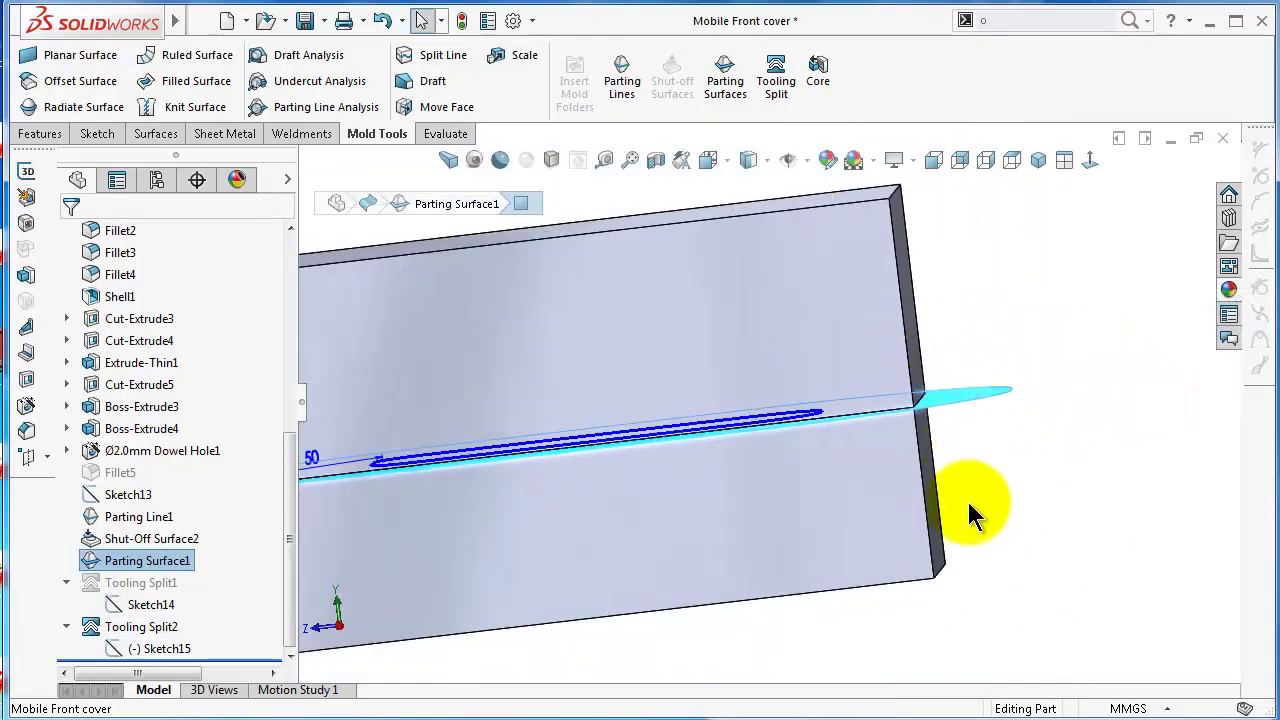
pyautogui.moveTo(934, 470); pyautogui.dragTo(914, 286, button='middle')
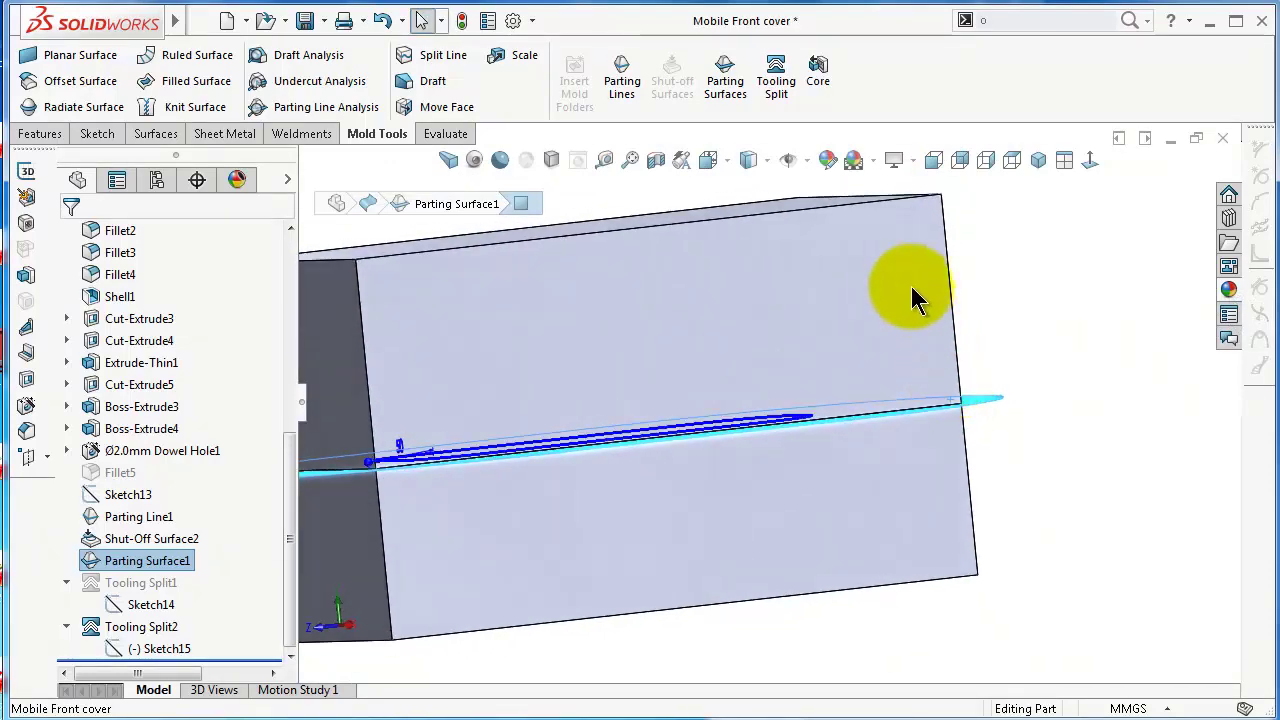
pyautogui.scroll(3, 786, 380)
pyautogui.moveTo(541, 378); pyautogui.dragTo(543, 420, button='middle')
pyautogui.scroll(-3, 909, 420)
pyautogui.moveTo(909, 420)
pyautogui.mouseDown(button='middle')
pyautogui.moveTo(811, 423)
pyautogui.moveTo(800, 310)
pyautogui.mouseUp(button='middle')
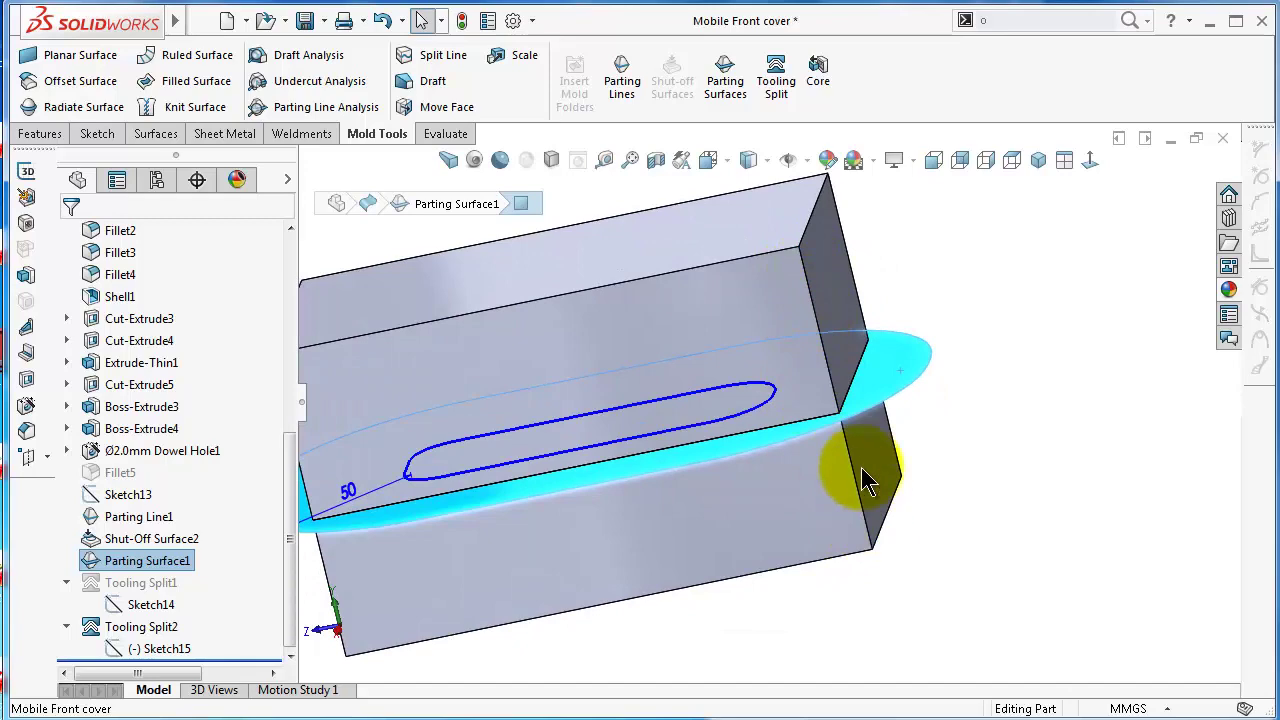
pyautogui.moveTo(860, 362); pyautogui.dragTo(531, 434, button='middle')
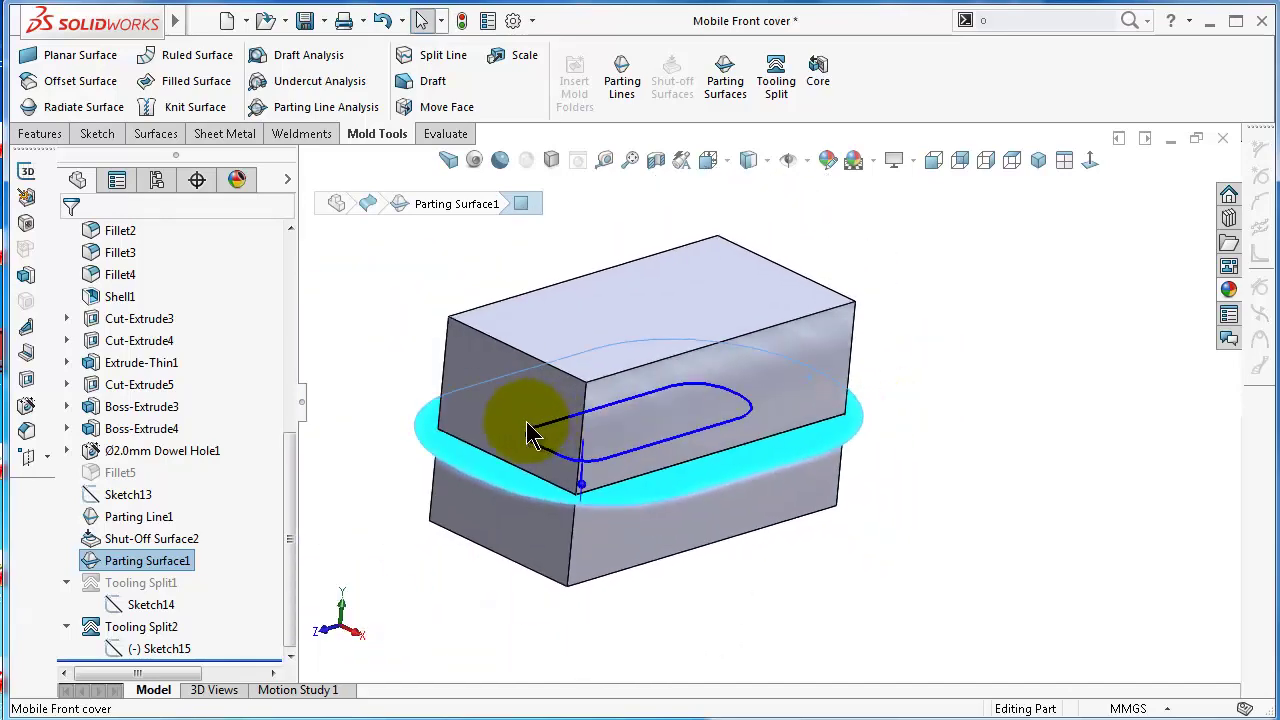
# - Delete the Tooling Split2 feature without deleting its absorbed sketch
pyautogui.click(160, 627)
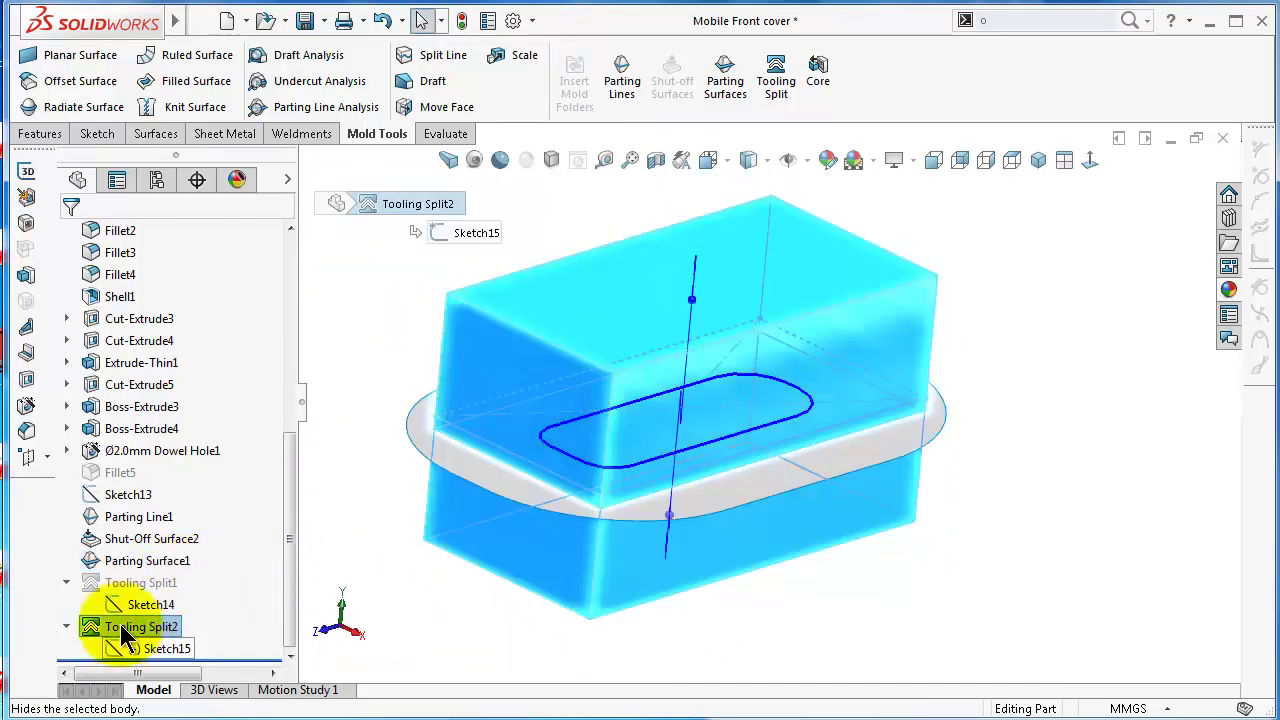
pyautogui.rightClick(130, 635)
pyautogui.click(166, 597)
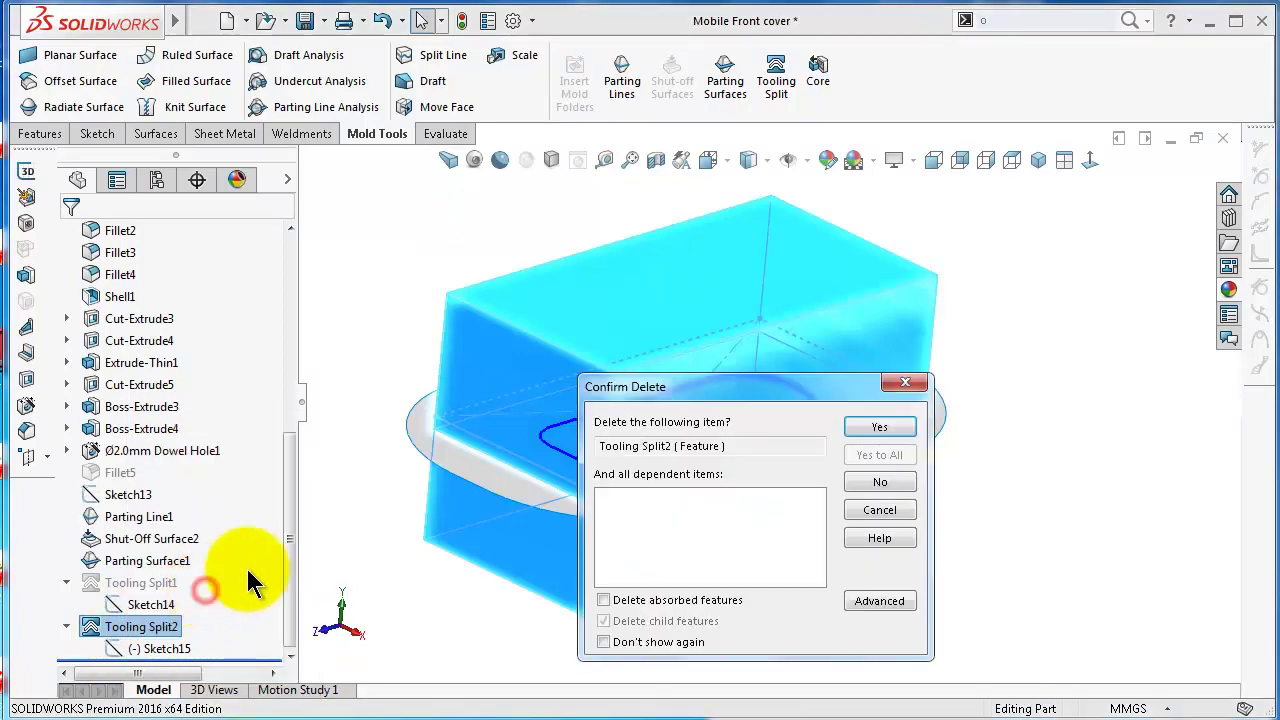
pyautogui.click(870, 428)
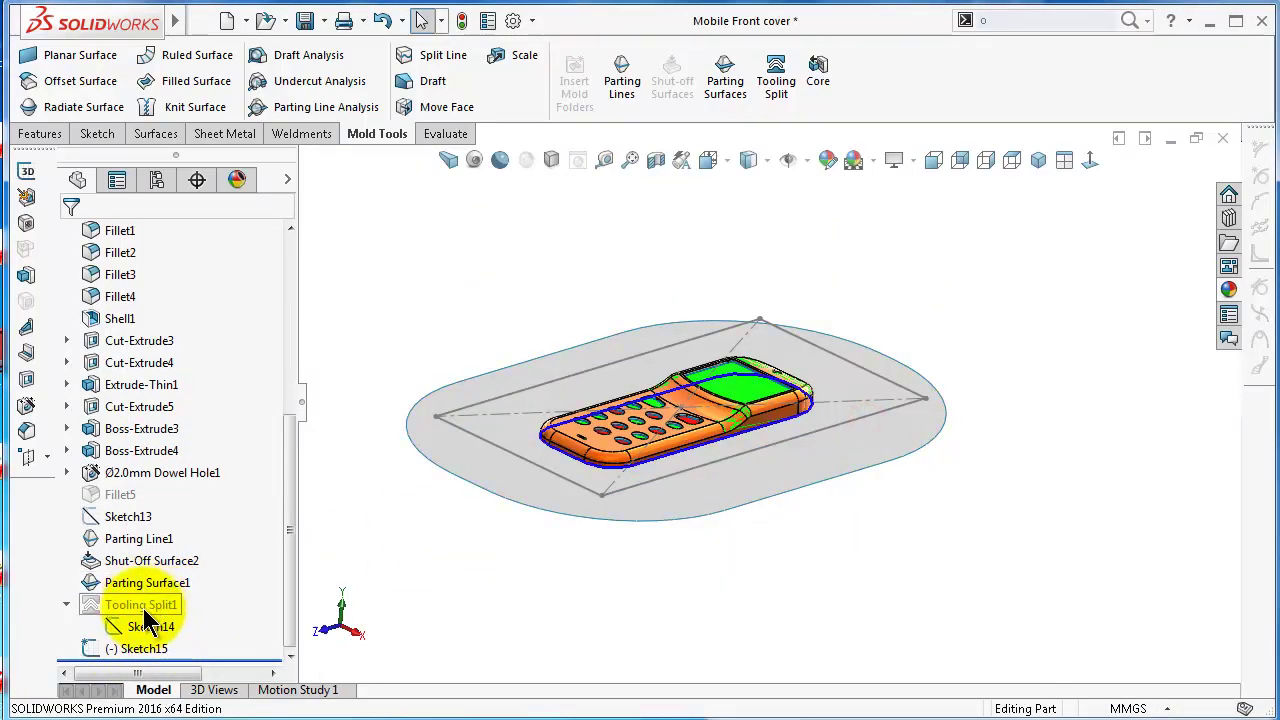
# - Unsuppress the Tooling Split1 feature and hide the leftover Sketch15
pyautogui.click(132, 602)
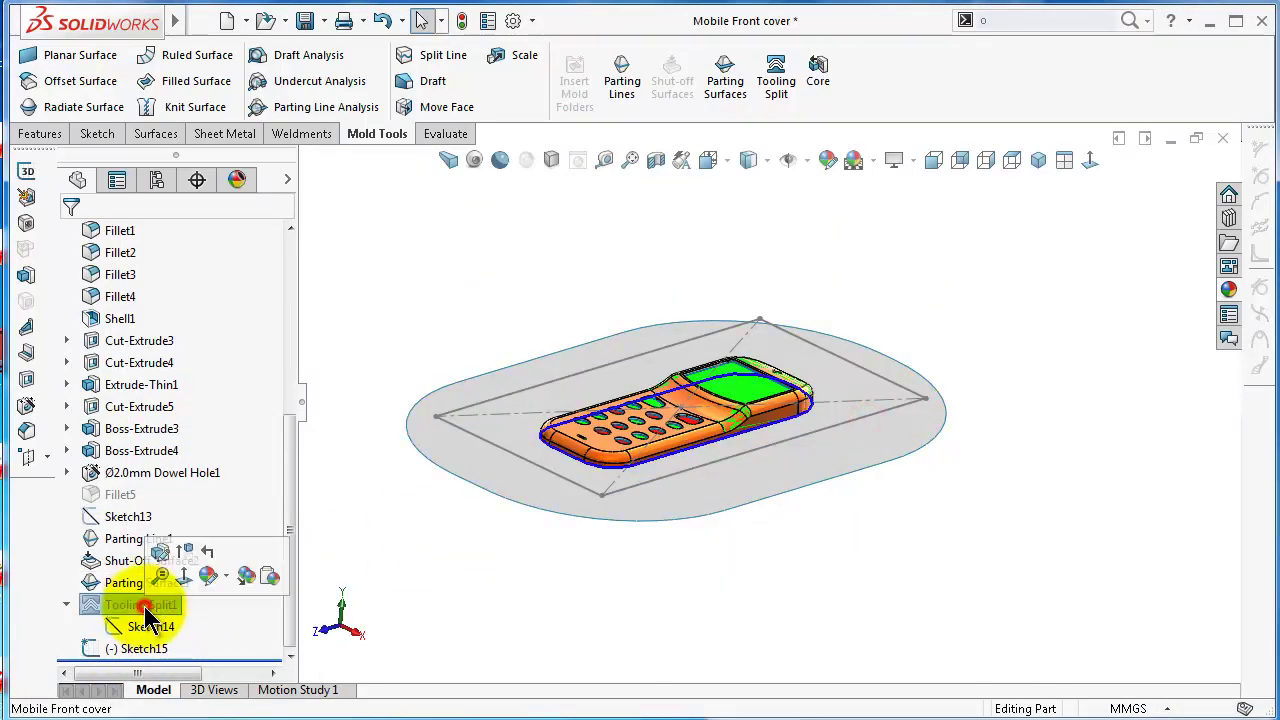
pyautogui.click(186, 556)
pyautogui.moveTo(777, 514)
pyautogui.mouseDown(button='middle')
pyautogui.moveTo(737, 457)
pyautogui.moveTo(803, 457)
pyautogui.moveTo(740, 480)
pyautogui.mouseUp(button='middle')
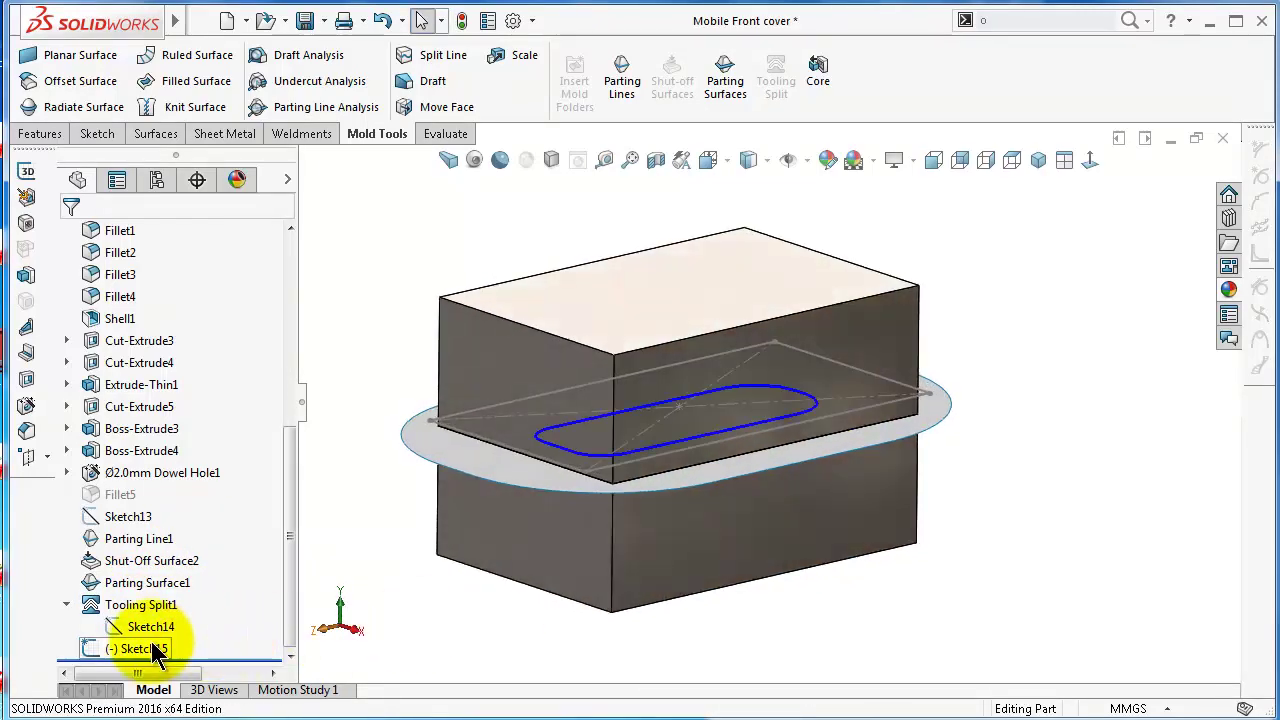
pyautogui.click(148, 645)
pyautogui.click(167, 611)
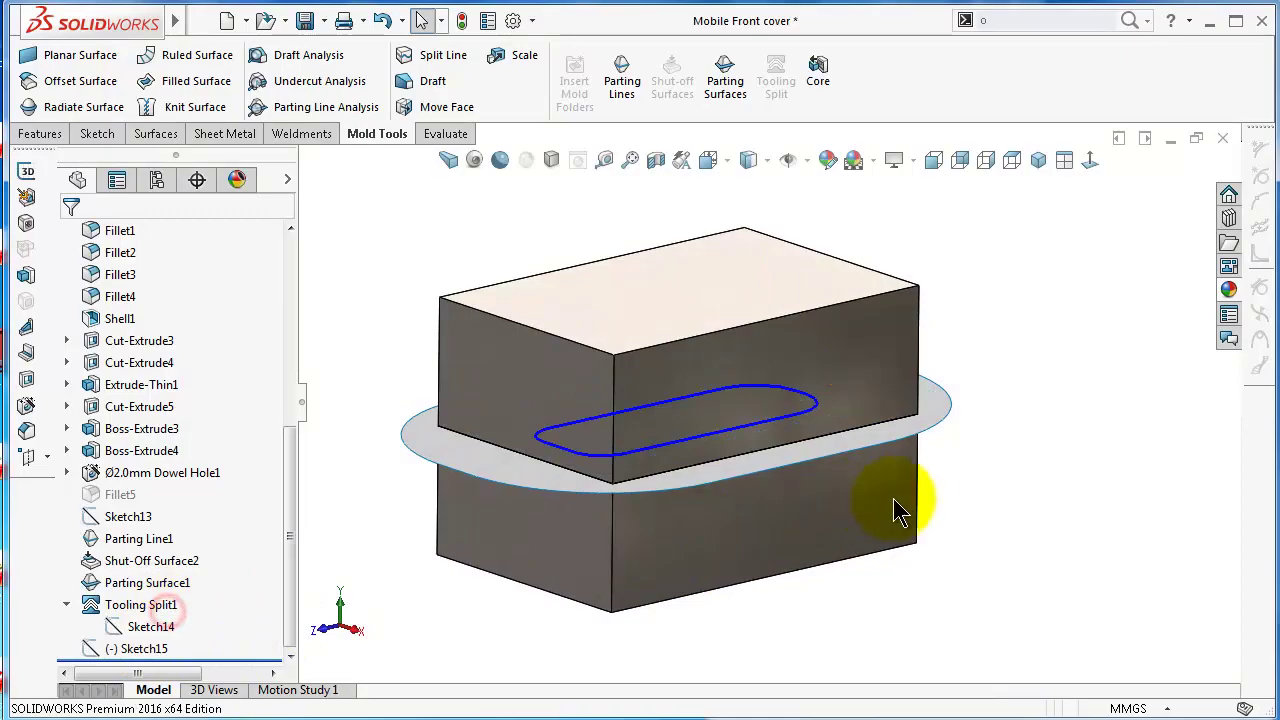
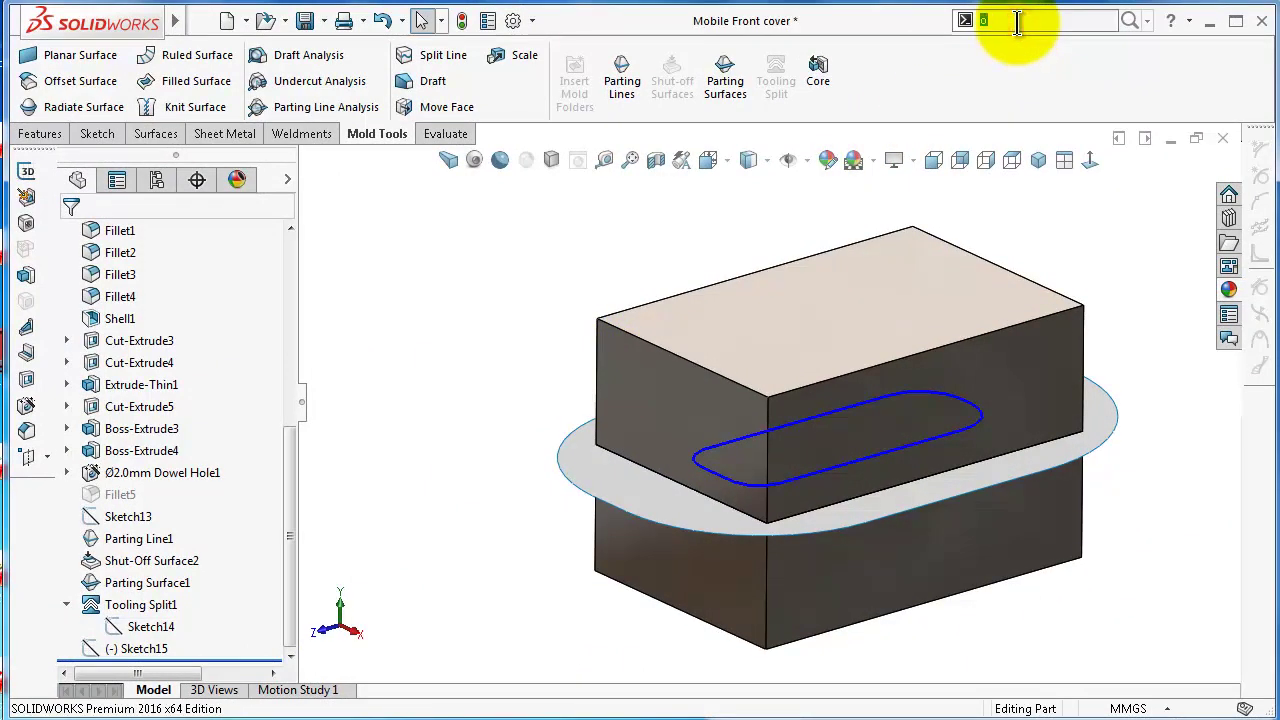
# - Use Move/Copy Bodies to translate the upper tooling block about 76 mm upward along Y
pyautogui.click(1018, 25)
pyautogui.write('mo')
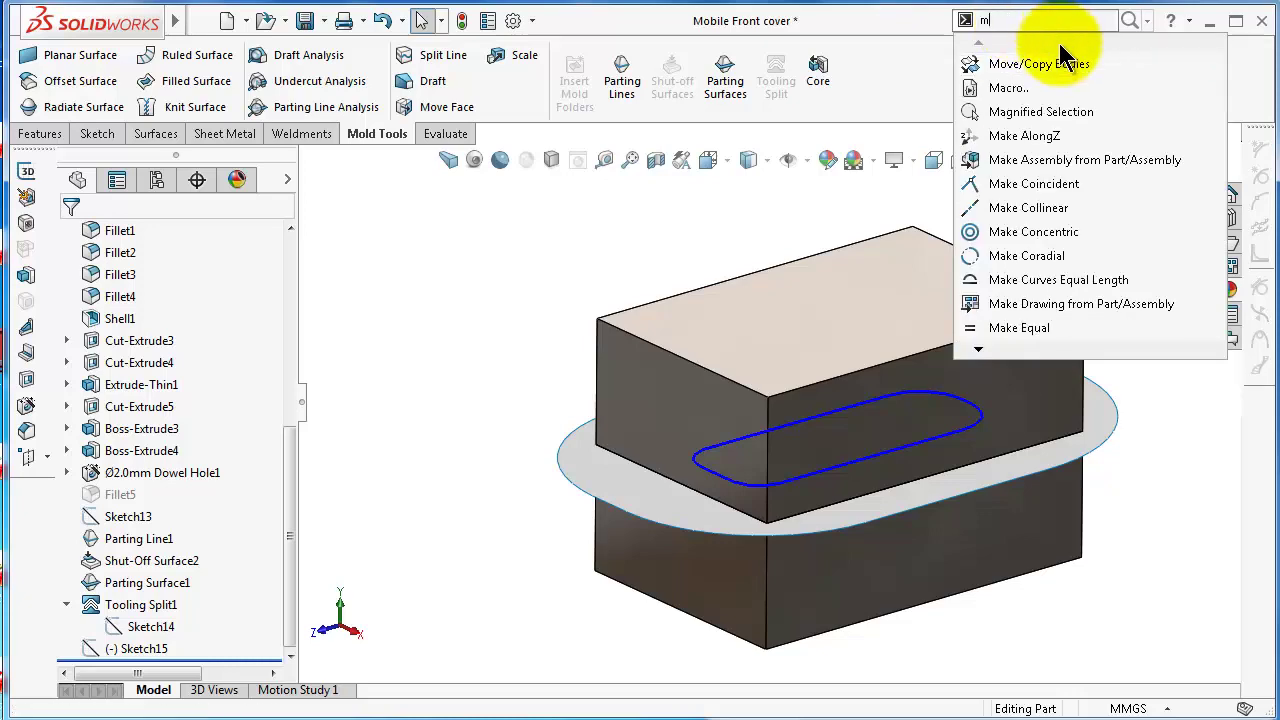
pyautogui.click(1045, 67)
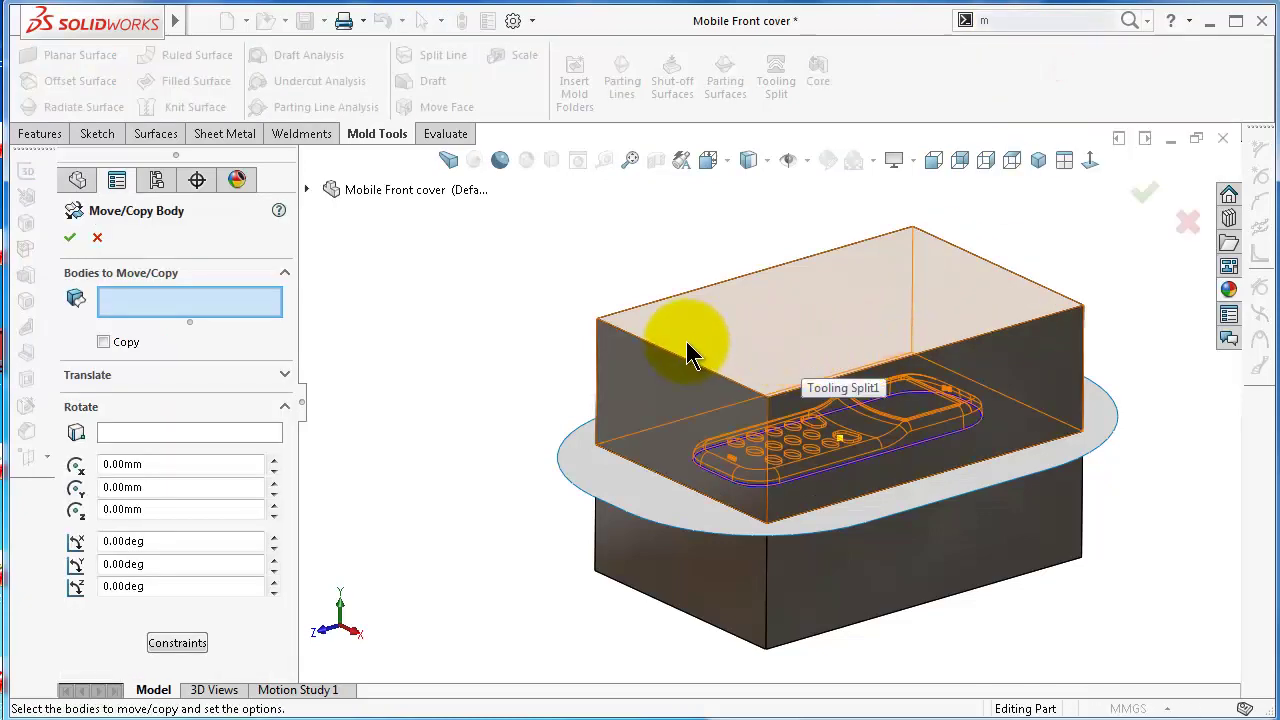
pyautogui.click(640, 373)
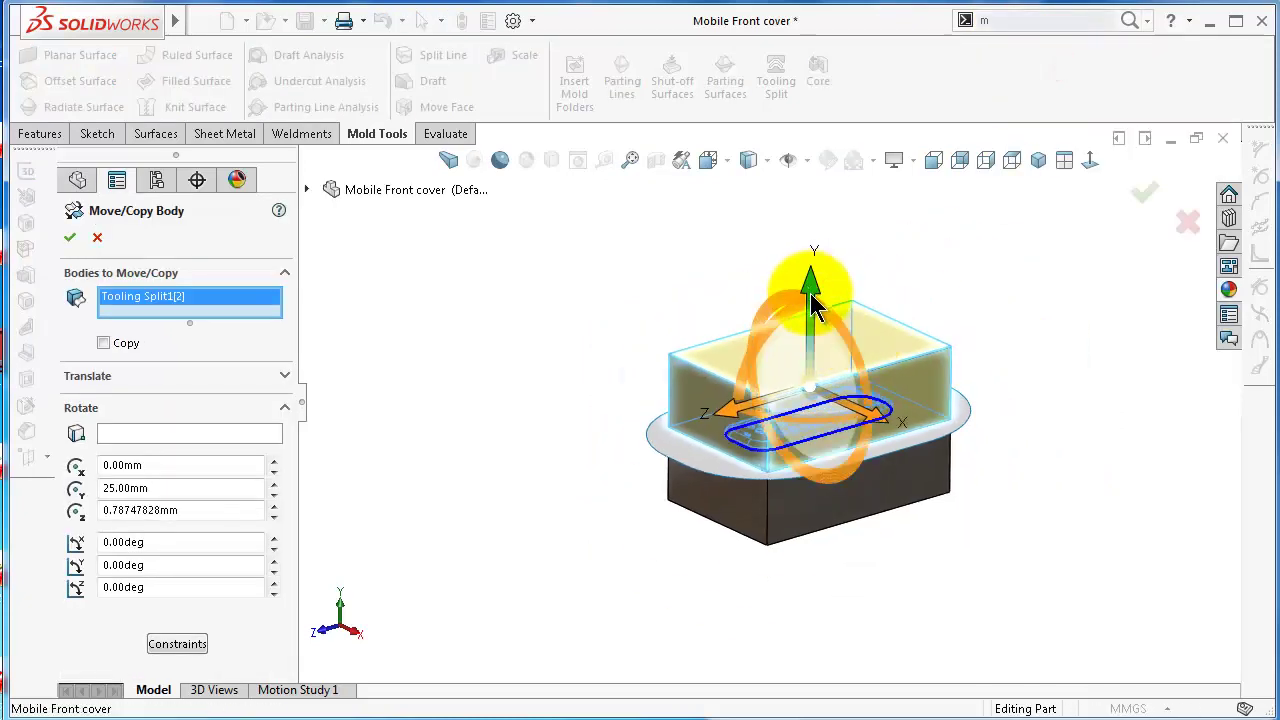
pyautogui.moveTo(811, 295); pyautogui.dragTo(771, 163)
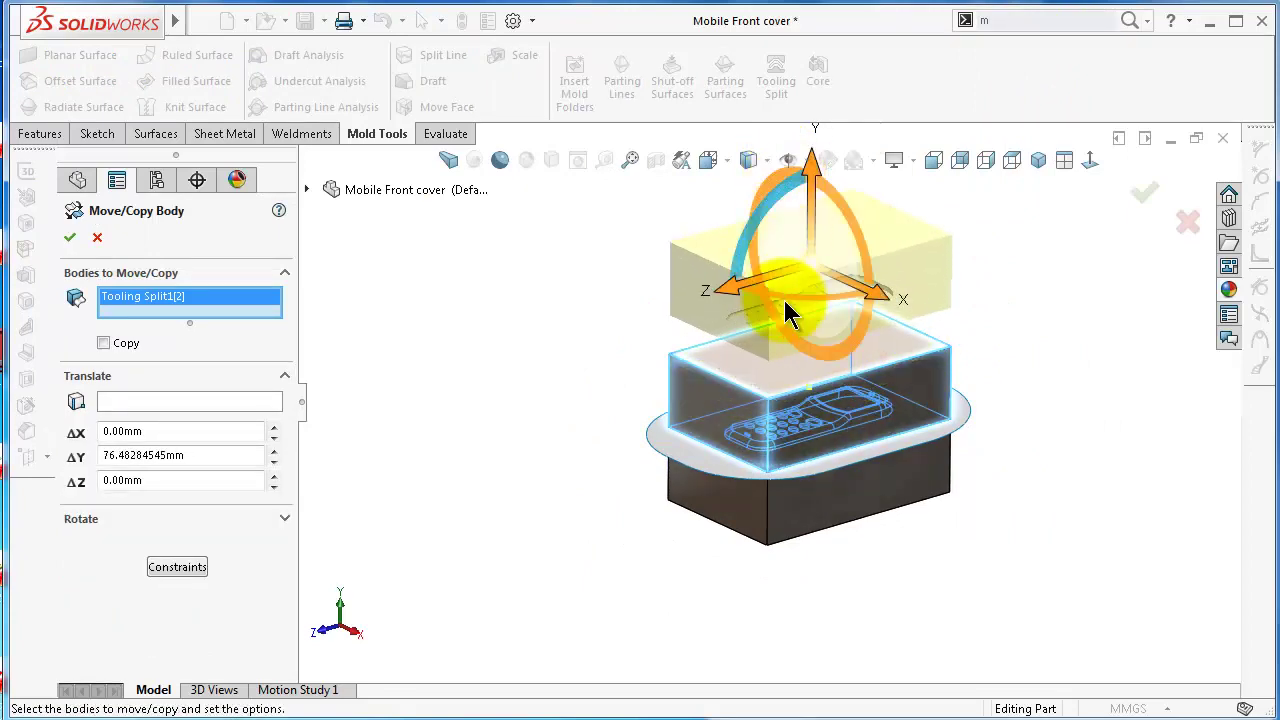
pyautogui.click(1146, 193)
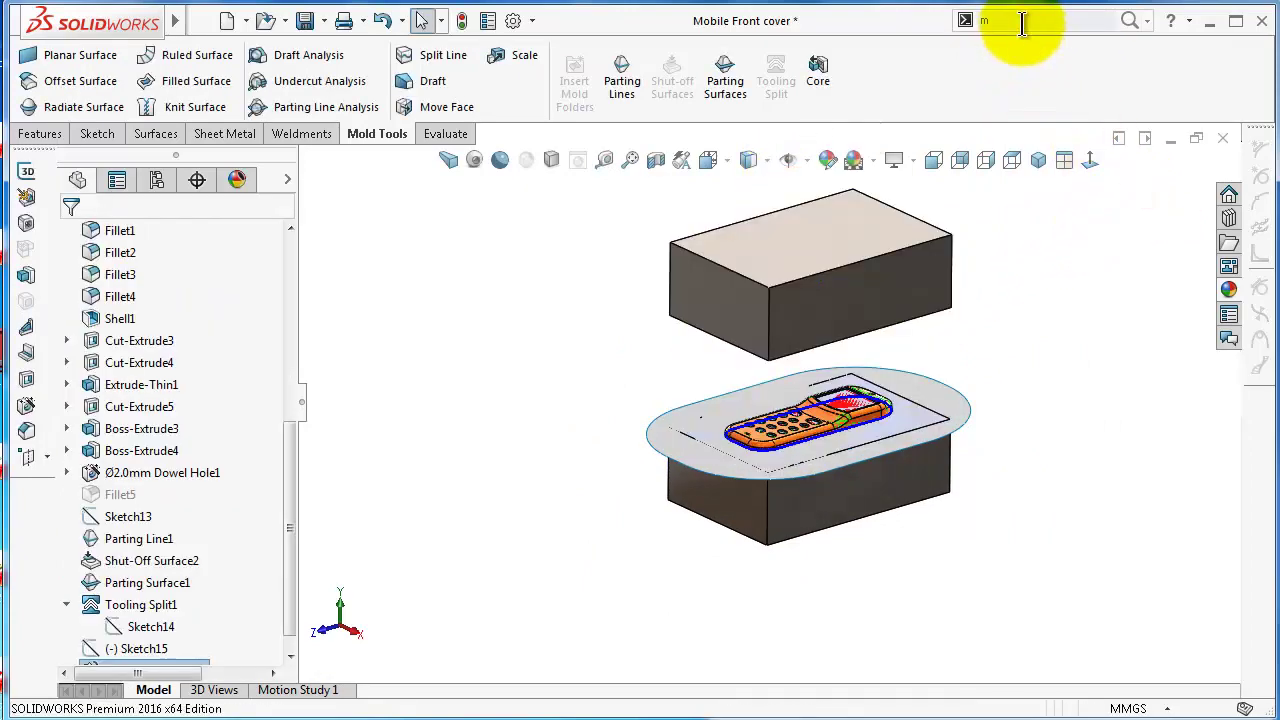
# - Use Move/Copy Bodies to translate the lower tooling block about 70 mm downward along Y
pyautogui.click(1024, 26)
pyautogui.write('mo')
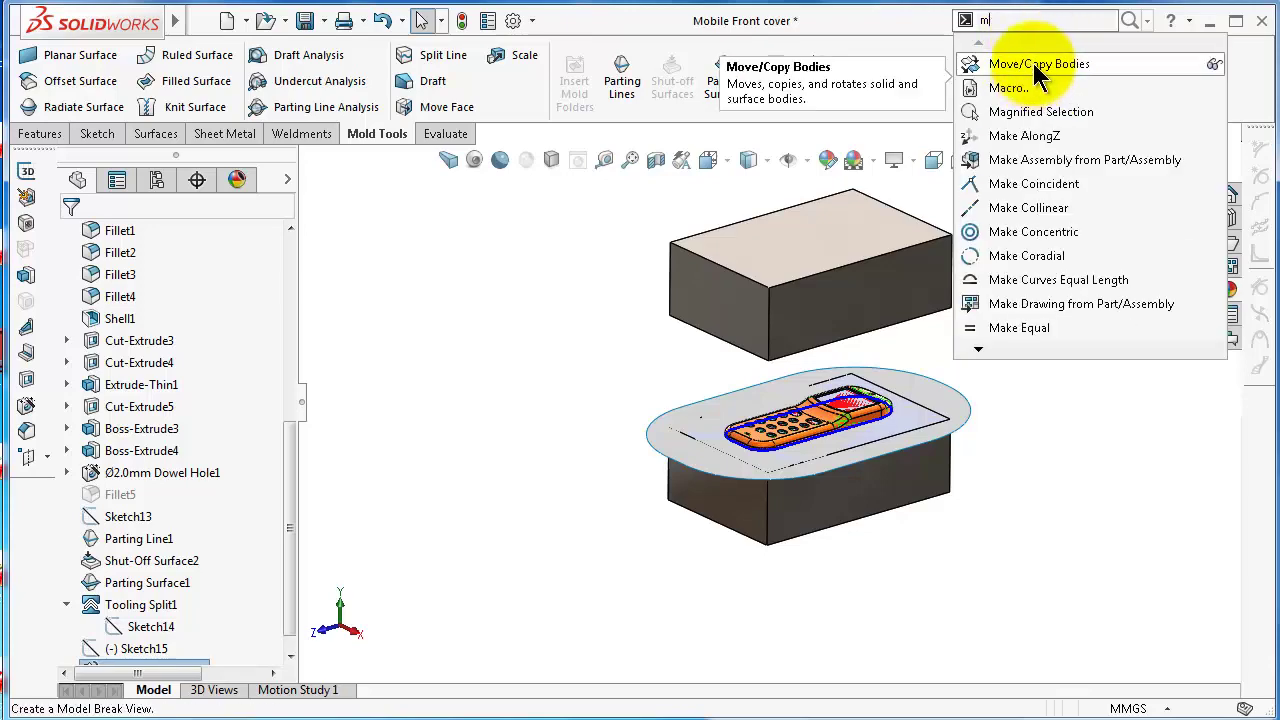
pyautogui.click(1037, 66)
pyautogui.click(892, 497)
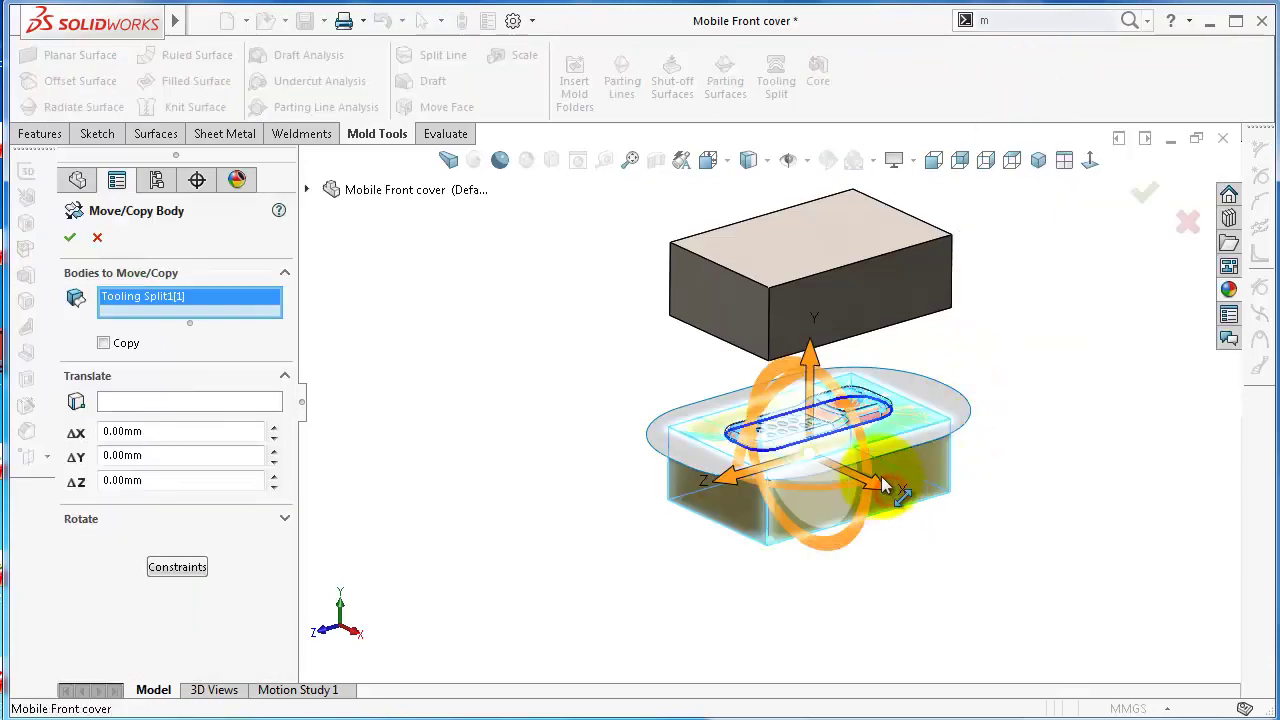
pyautogui.moveTo(809, 354); pyautogui.dragTo(812, 466)
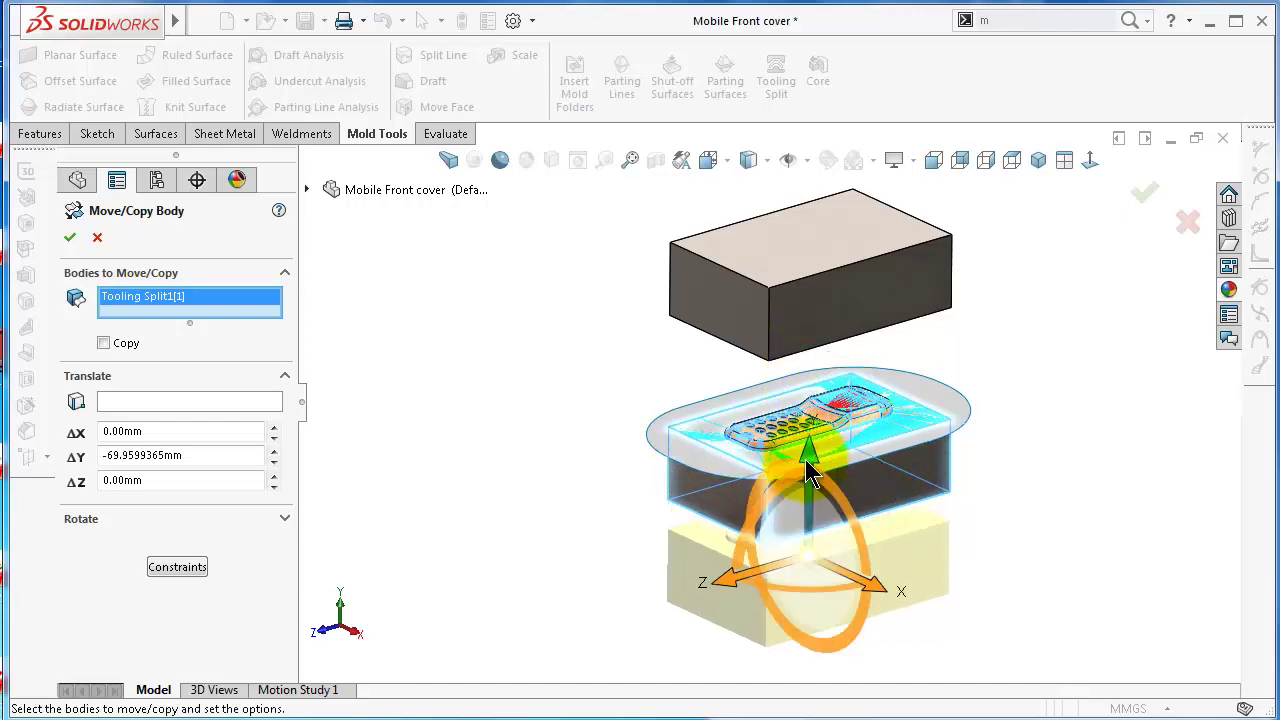
pyautogui.click(1145, 197)
# - Examine the phone-shaped core on the lower block, including the key outlines, small holes and surrounding edge
pyautogui.moveTo(1003, 396); pyautogui.dragTo(657, 482, button='middle')
pyautogui.scroll(-5, 849, 557)
pyautogui.scroll(3, 681, 396)
pyautogui.moveTo(681, 396); pyautogui.dragTo(634, 423, button='middle')
pyautogui.scroll(-6, 480, 409)
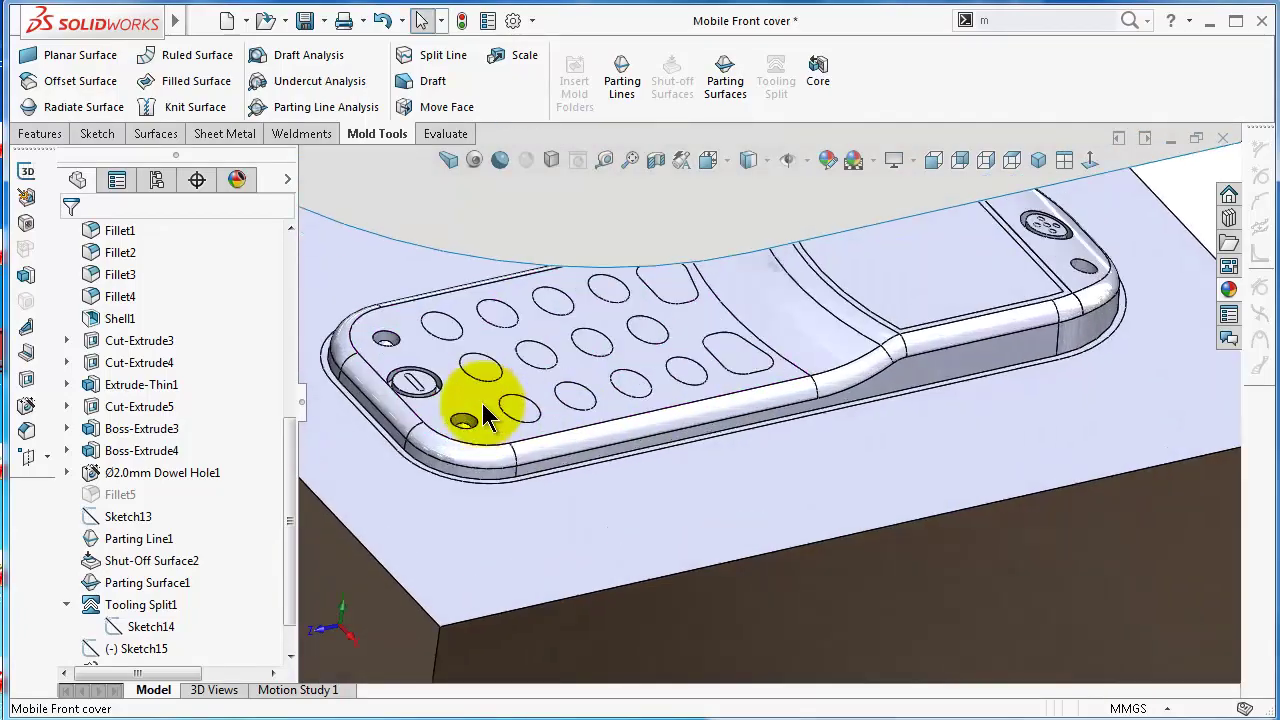
pyautogui.moveTo(490, 408); pyautogui.dragTo(760, 380, button='middle')
pyautogui.scroll(-3, 831, 357)
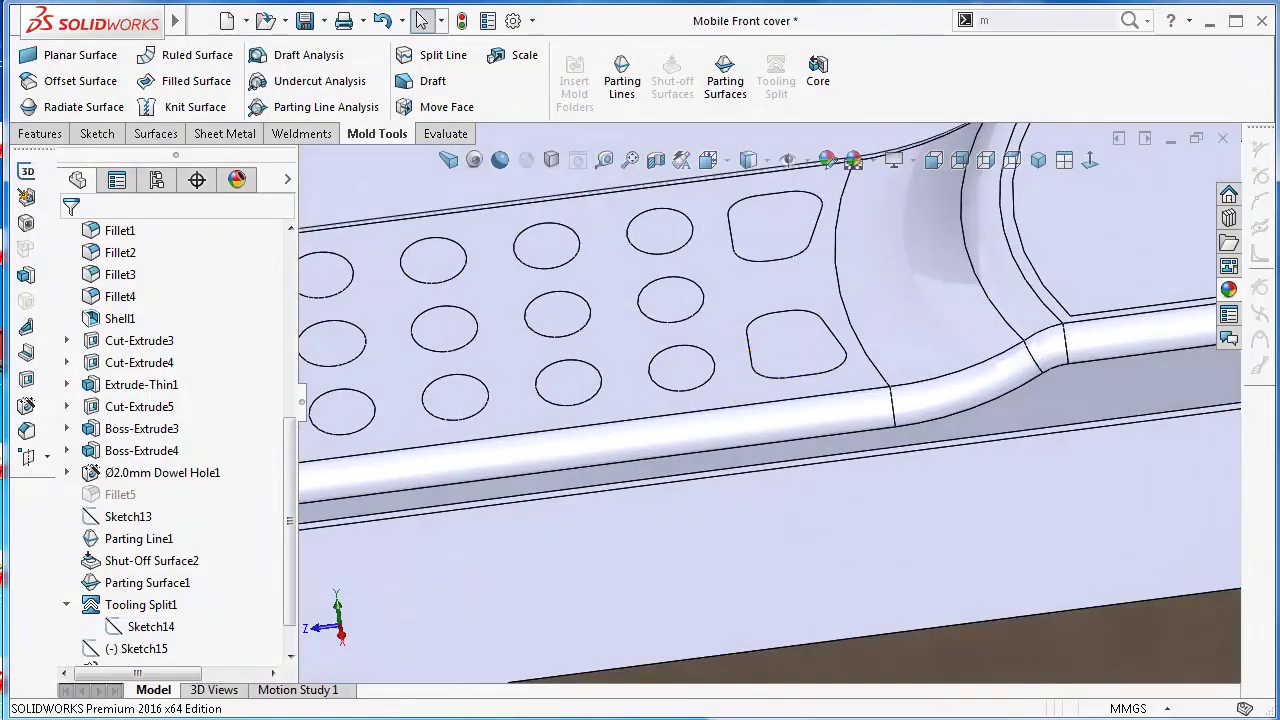
# - Examine the cavity on the underside of the upper block, including the key shapes, screen area and small round pins
pyautogui.scroll(5, 974, 630)
pyautogui.moveTo(974, 630); pyautogui.dragTo(900, 393, button='middle')
pyautogui.scroll(-3, 801, 404)
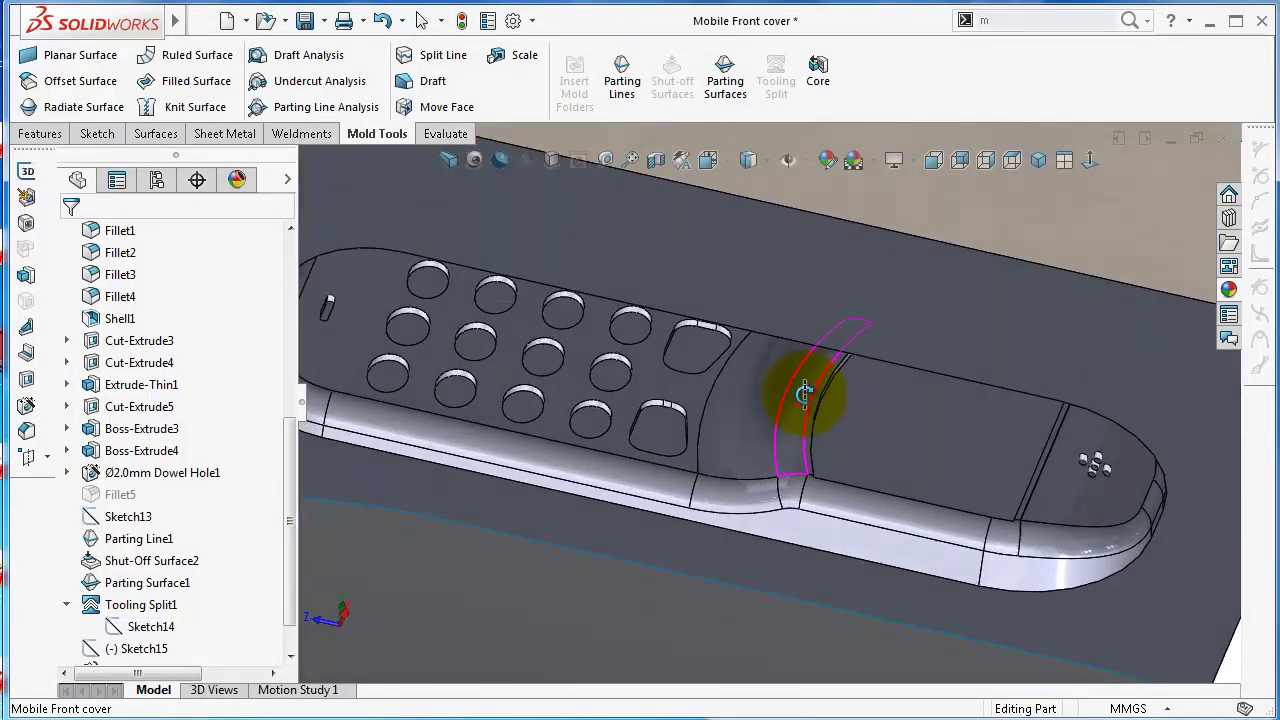
pyautogui.scroll(-4, 718, 352)
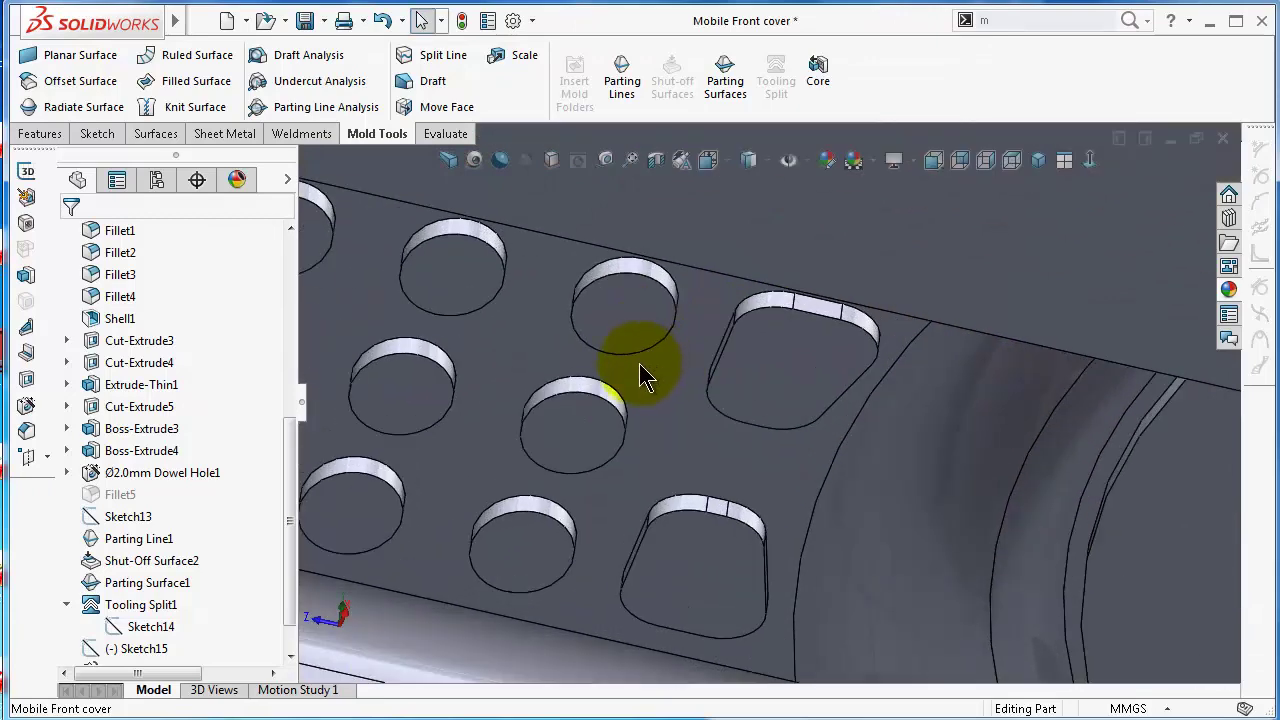
pyautogui.click(603, 410)
pyautogui.moveTo(606, 412); pyautogui.dragTo(612, 458, button='middle')
pyautogui.scroll(3, 680, 485)
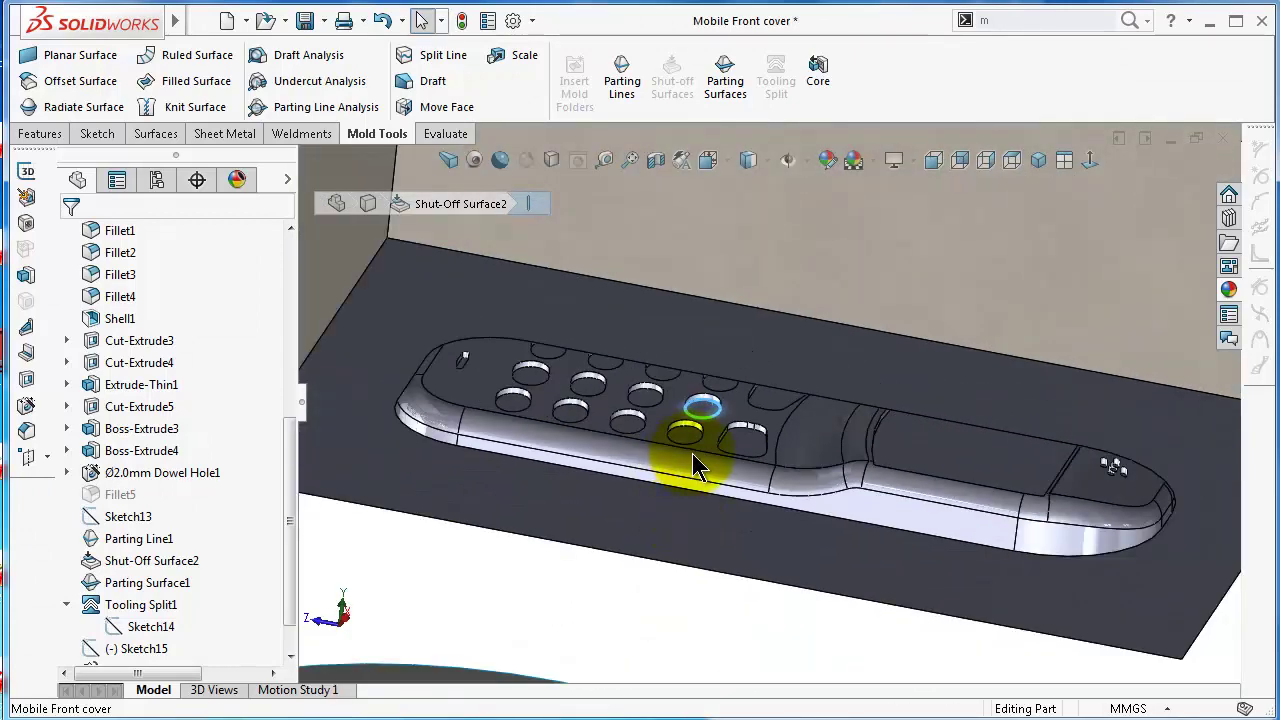
pyautogui.moveTo(697, 465); pyautogui.dragTo(697, 440, button='middle')
pyautogui.moveTo(536, 310); pyautogui.dragTo(857, 414, button='middle')
pyautogui.scroll(-5, 777, 297)
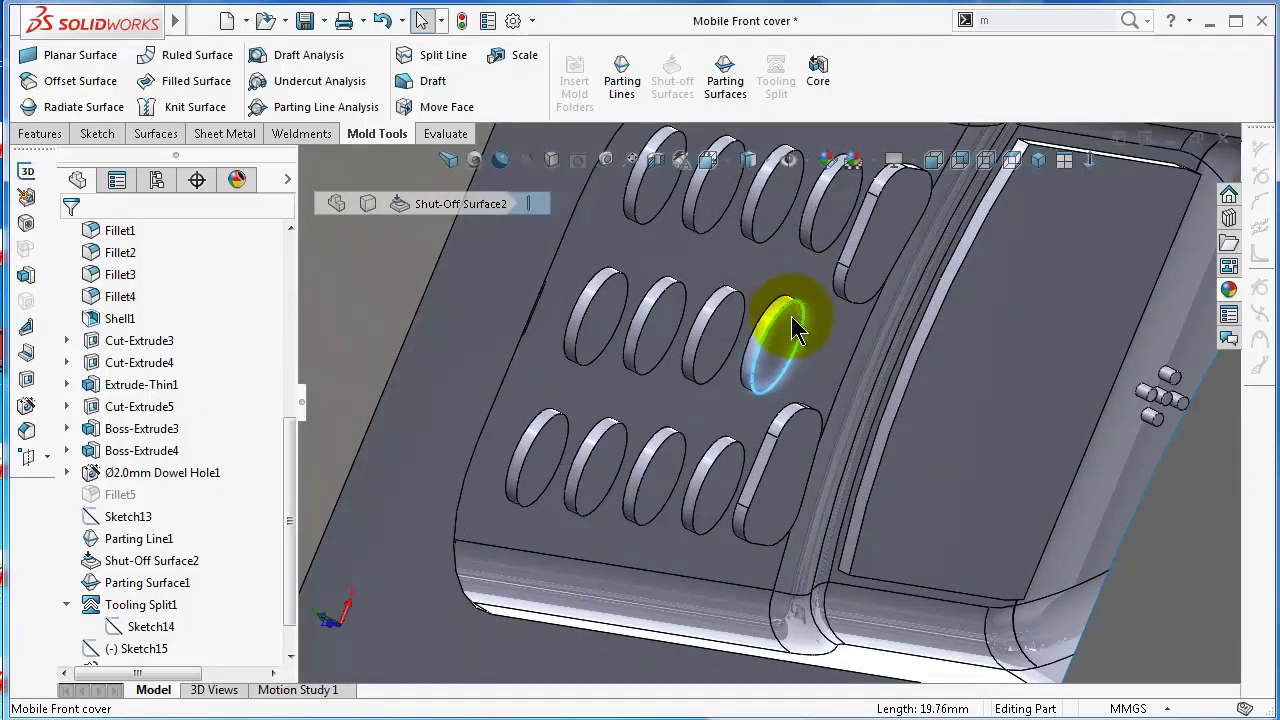
pyautogui.scroll(10, 792, 330)
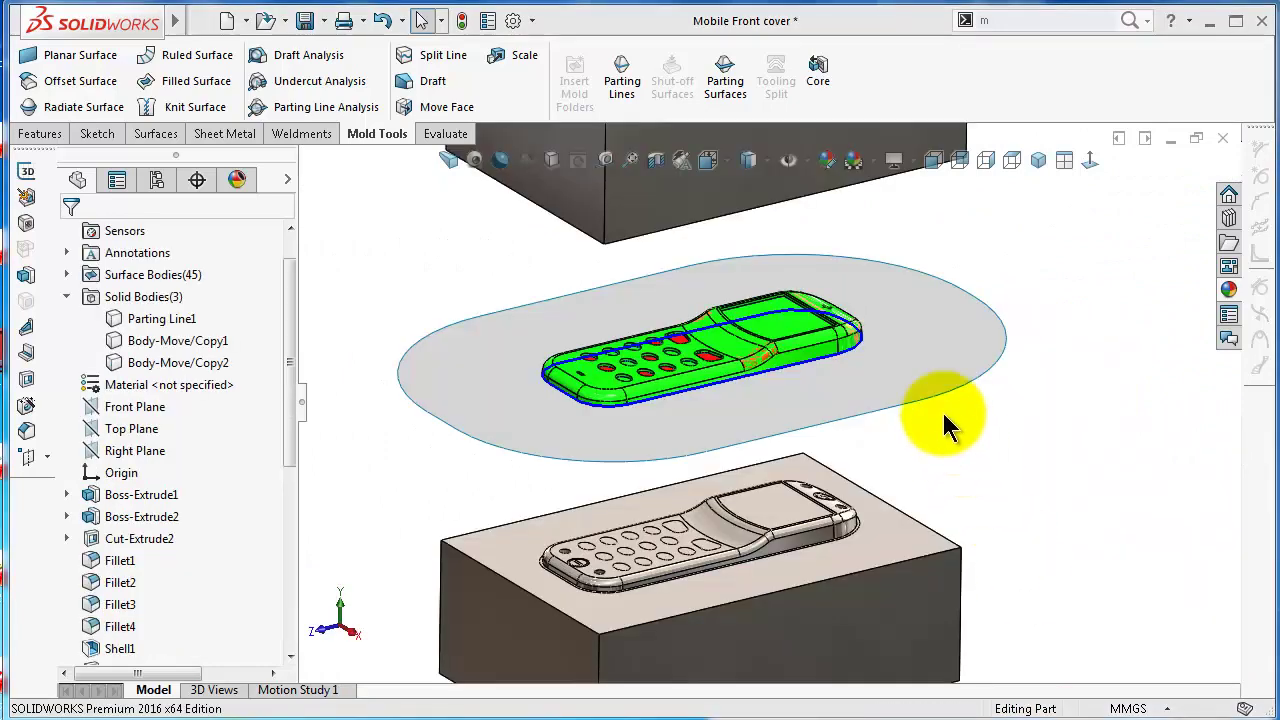
# - Hide the parting surface body surrounding the phone cover between the two mold blocks
pyautogui.click(937, 362)
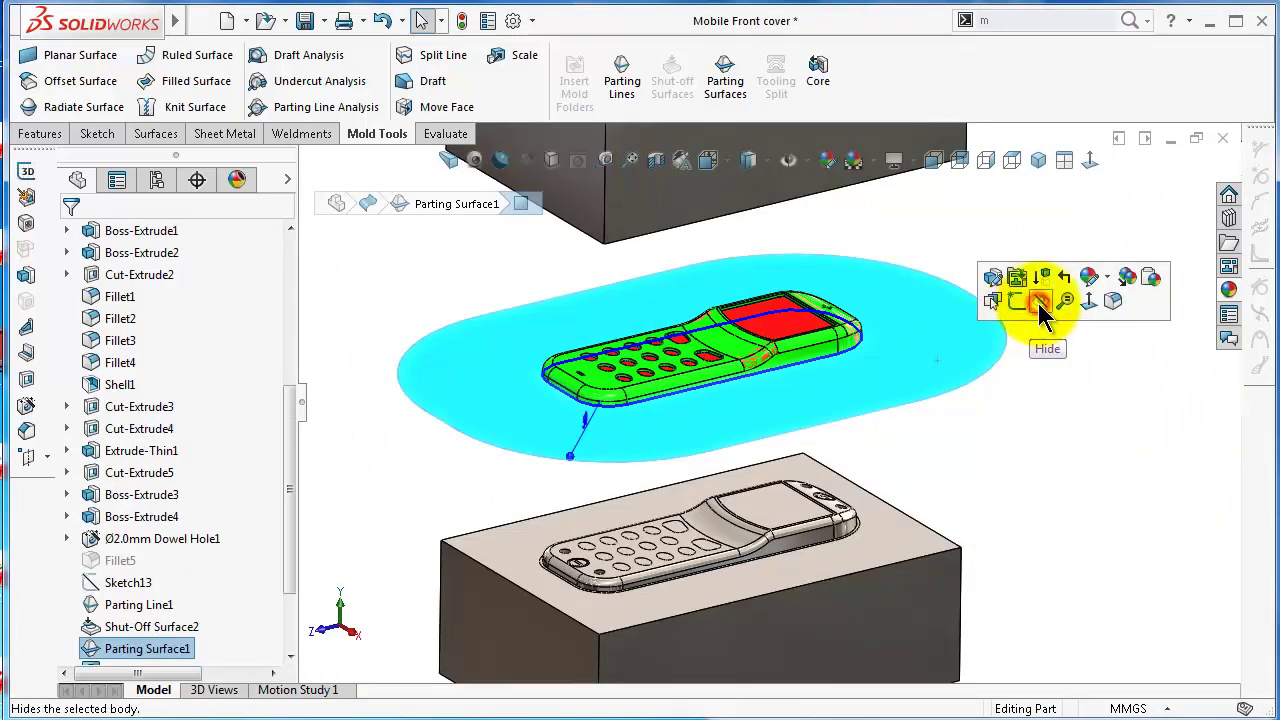
pyautogui.click(1038, 303)
pyautogui.click(1000, 322)
pyautogui.press('f')
pyautogui.scroll(-3, 732, 300)
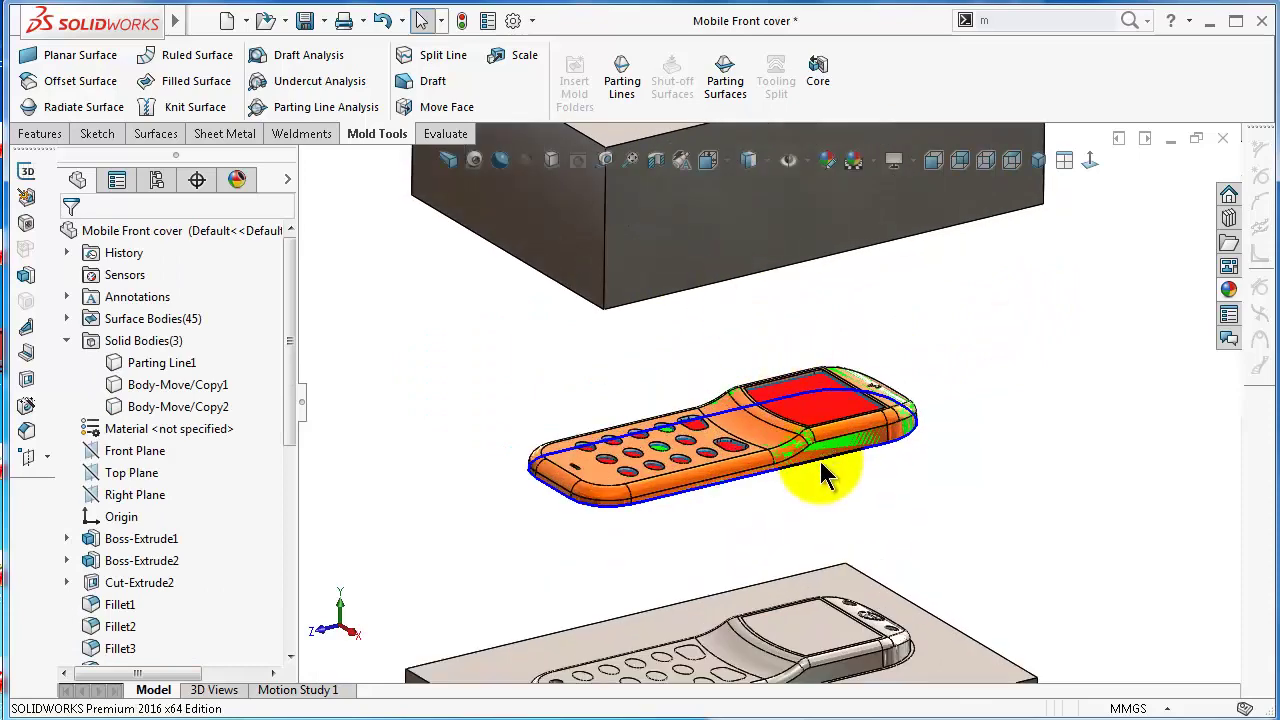
# - Inspect the upper block's cavity and pins, and look through the shut-off surfaces listed under the cavity surface bodies
pyautogui.scroll(3, 820, 466)
pyautogui.moveTo(808, 592); pyautogui.dragTo(669, 597, button='middle')
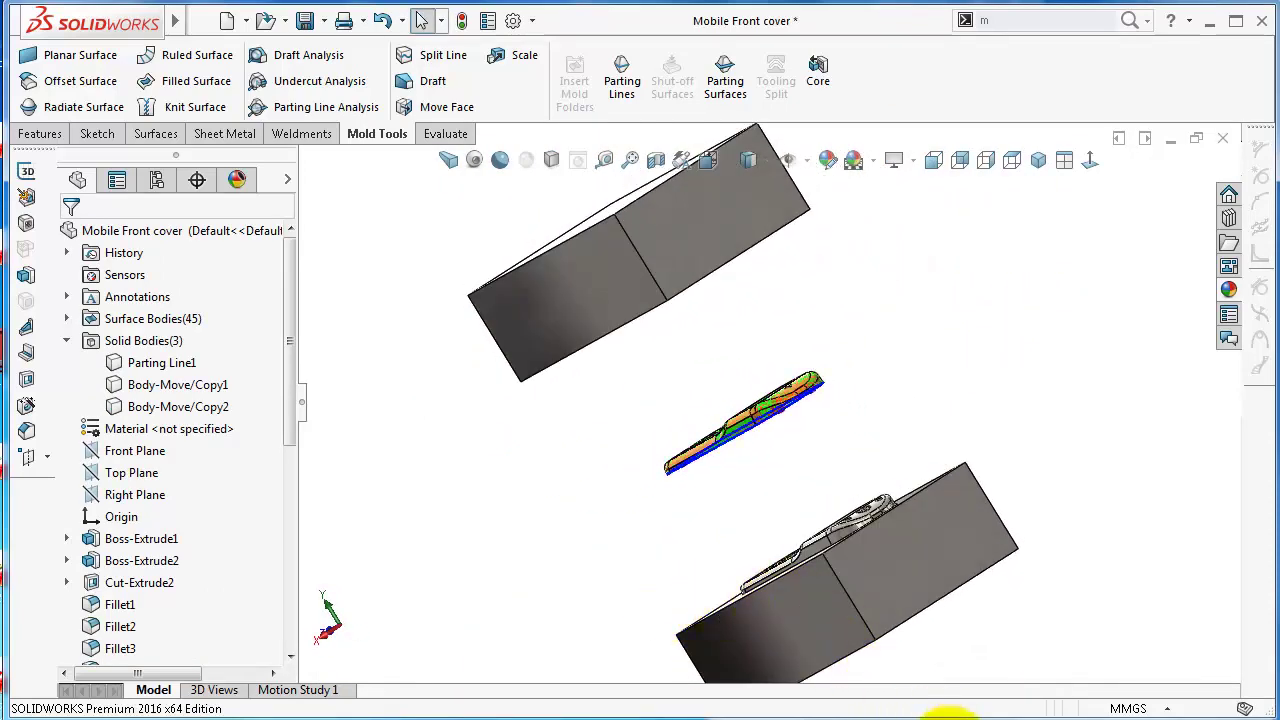
pyautogui.moveTo(876, 527); pyautogui.dragTo(581, 365, button='middle')
pyautogui.scroll(-10, 585, 372)
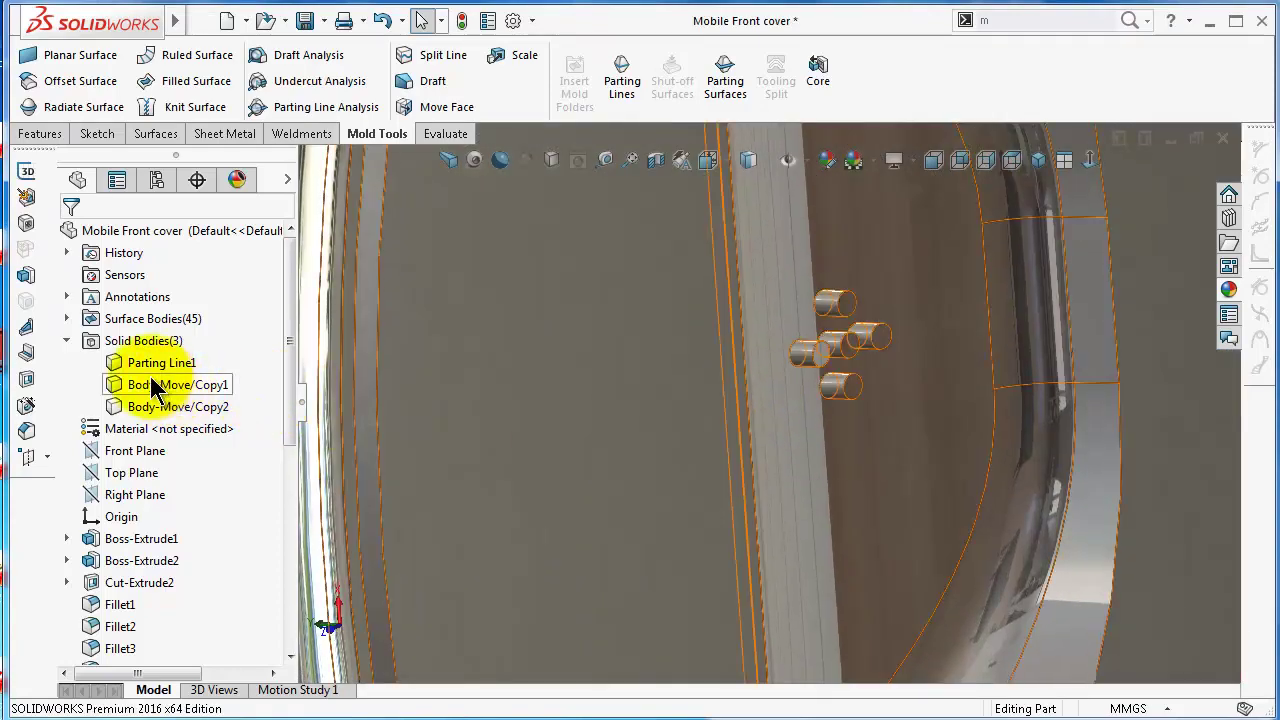
pyautogui.click(66, 318)
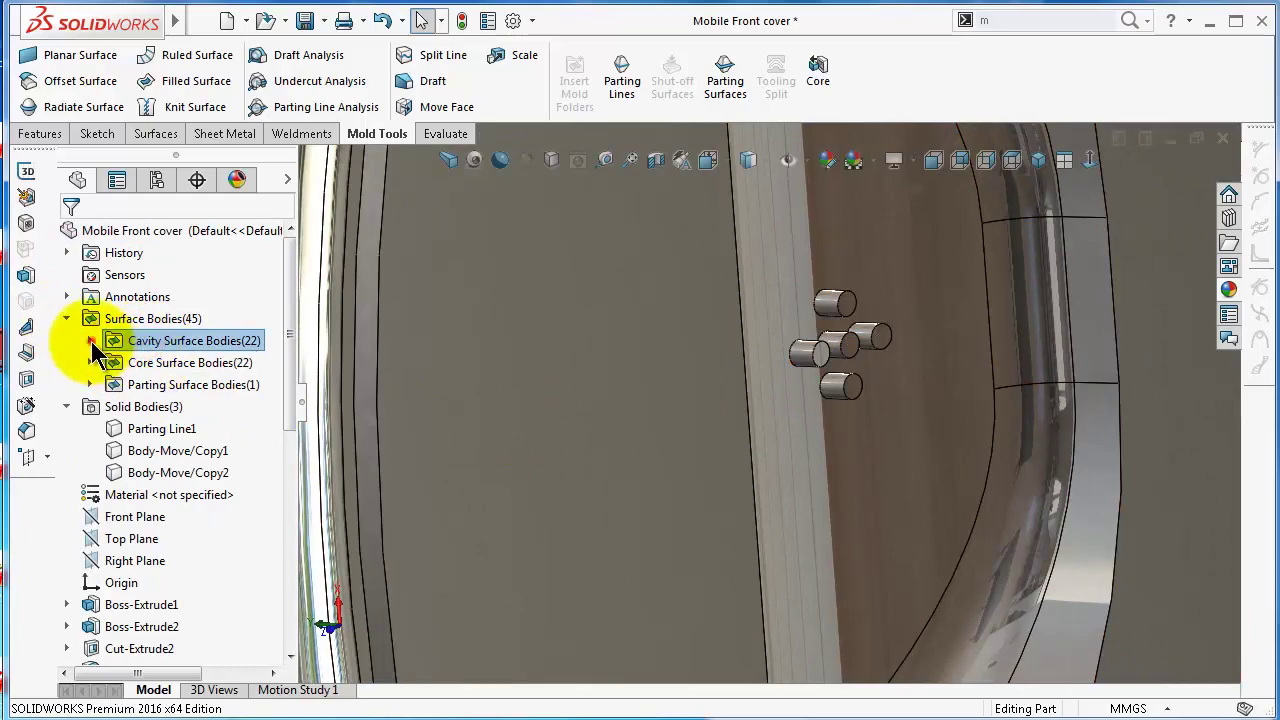
pyautogui.click(91, 341)
pyautogui.click(190, 341)
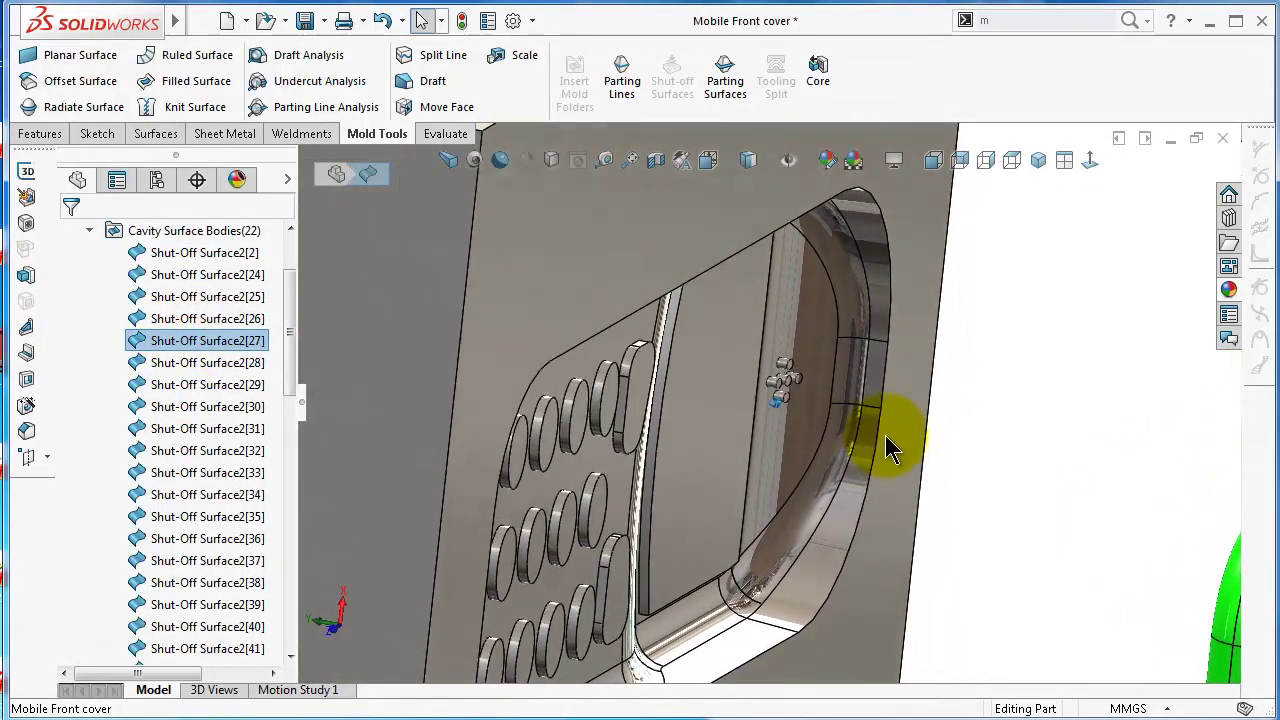
pyautogui.click(212, 430)
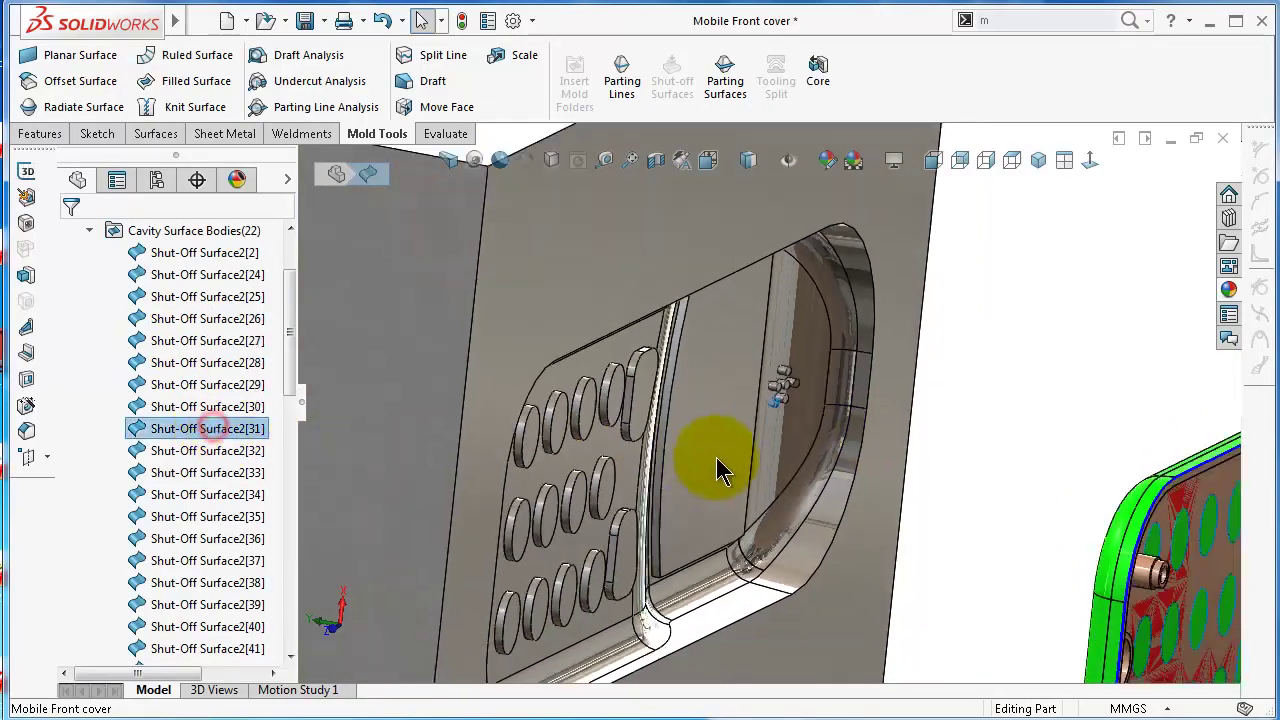
pyautogui.click(937, 400)
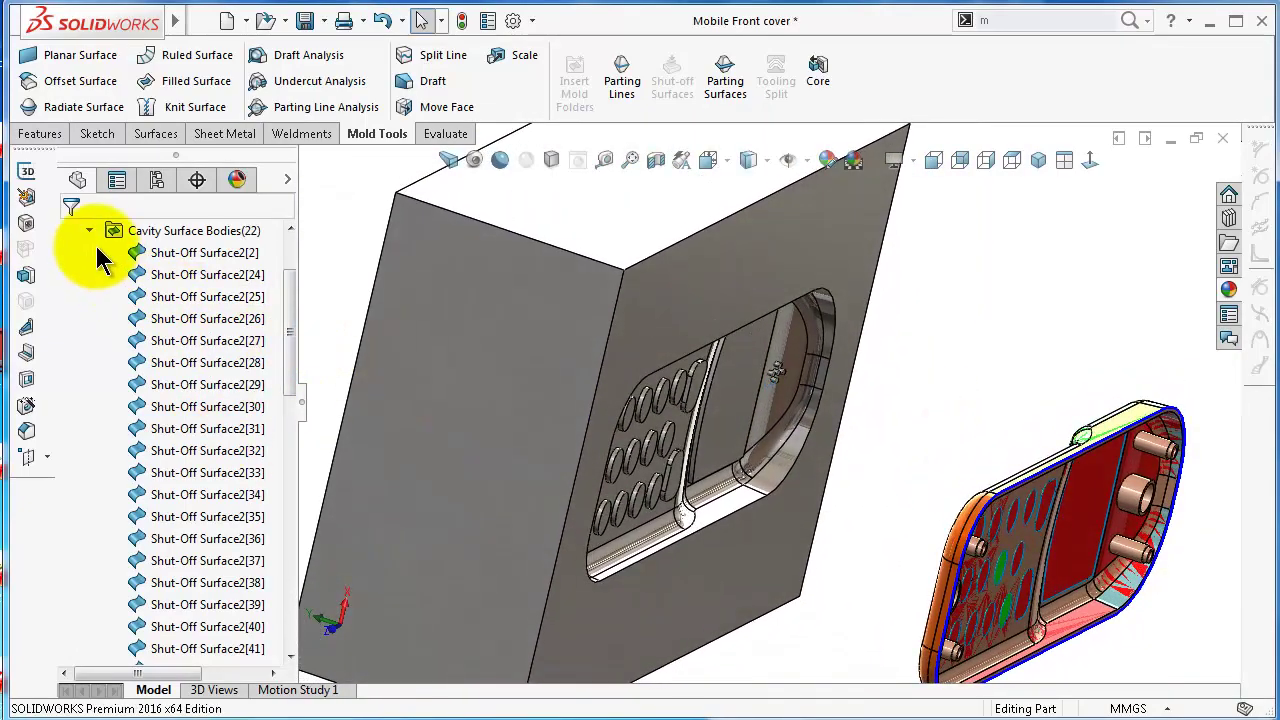
pyautogui.click(90, 230)
# - Compare the upper cavity block, the phone cover and the lower core block in their separated positions
pyautogui.scroll(-5, 680, 457)
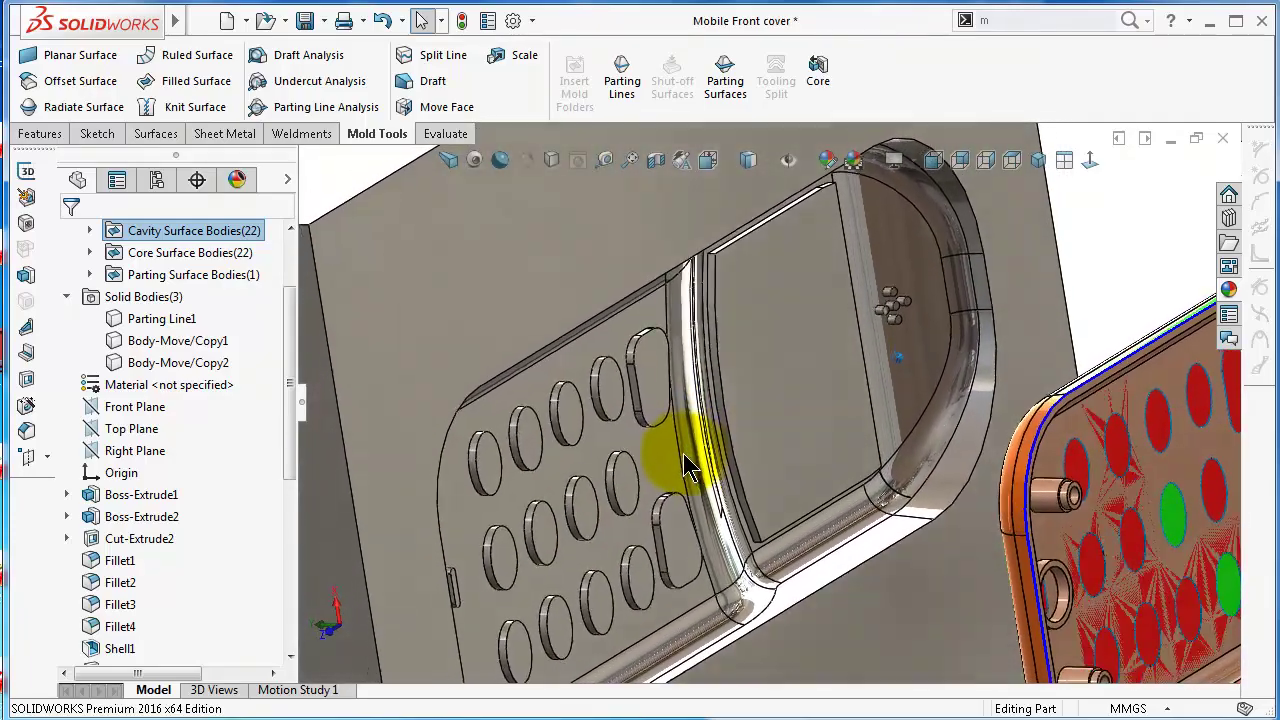
pyautogui.scroll(5, 686, 460)
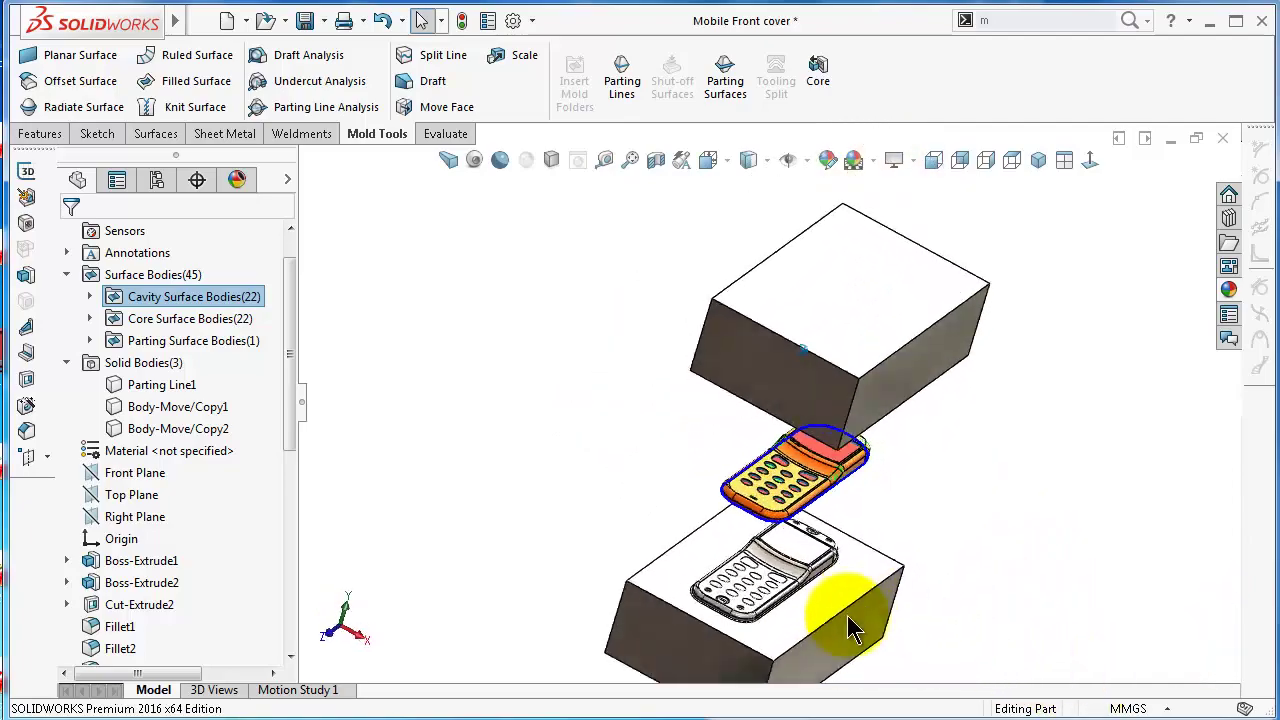
pyautogui.scroll(-5, 796, 596)
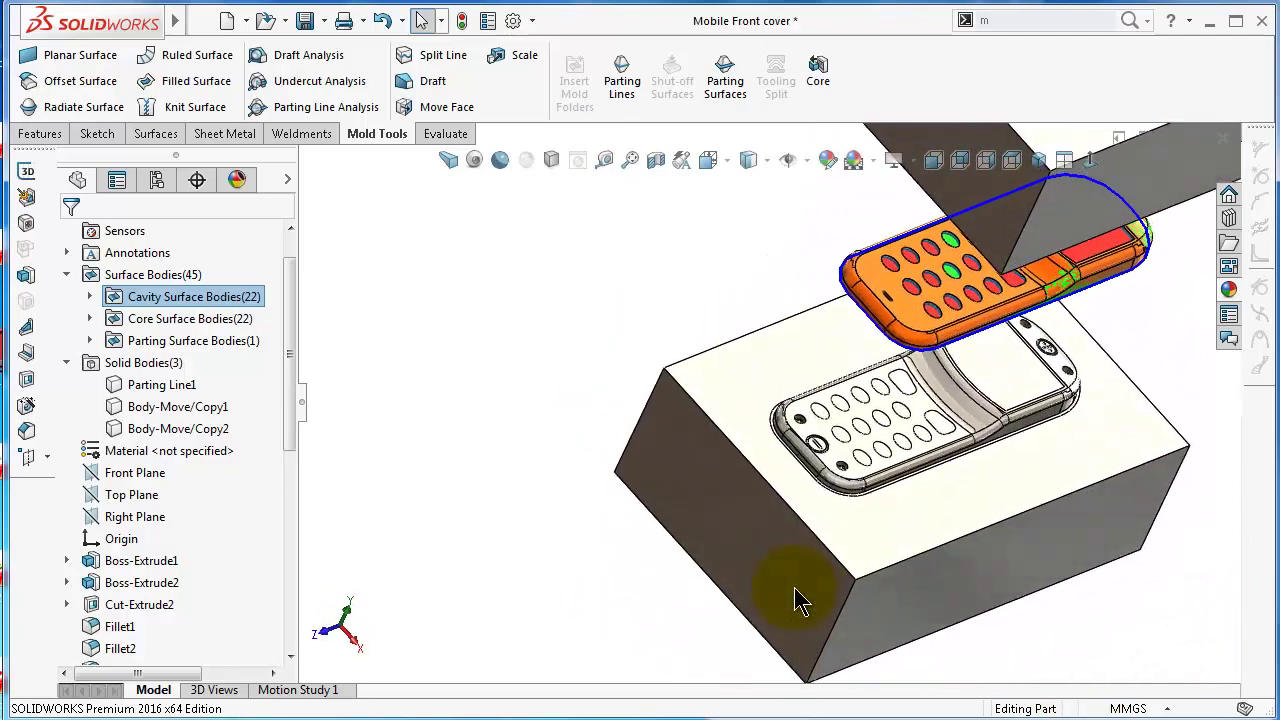
pyautogui.scroll(-5, 797, 596)
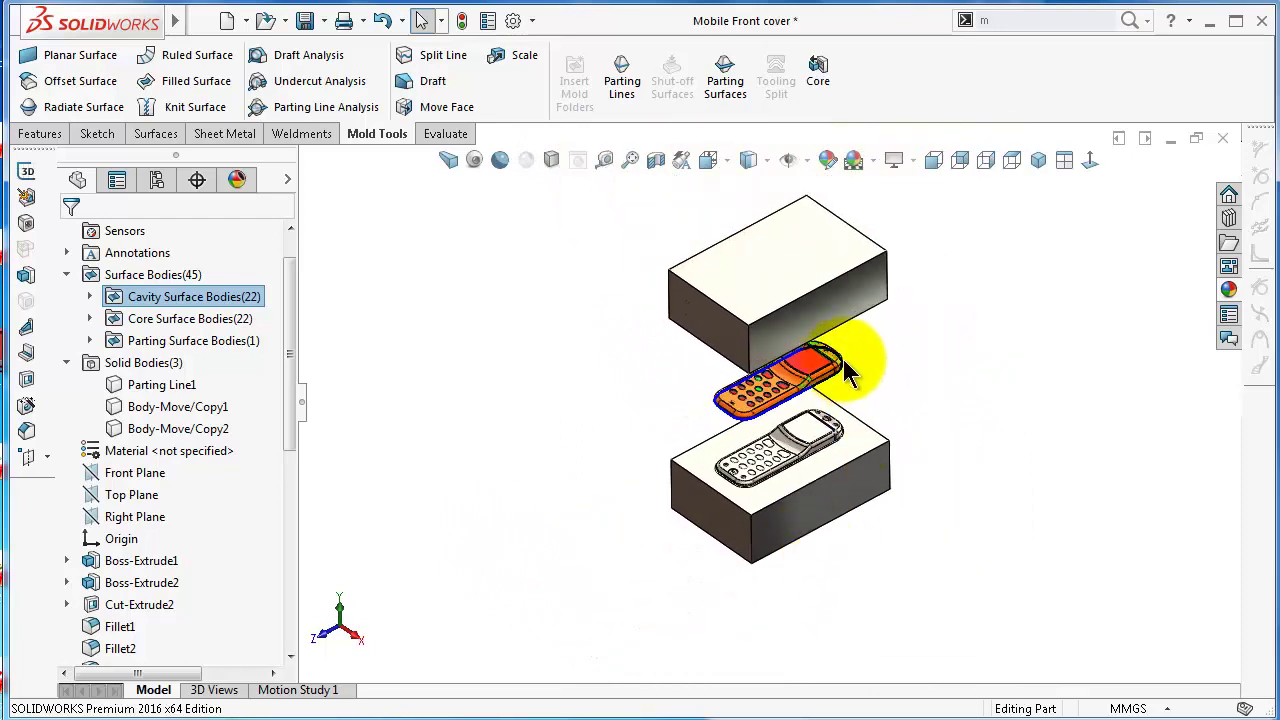
pyautogui.scroll(-2, 810, 340)
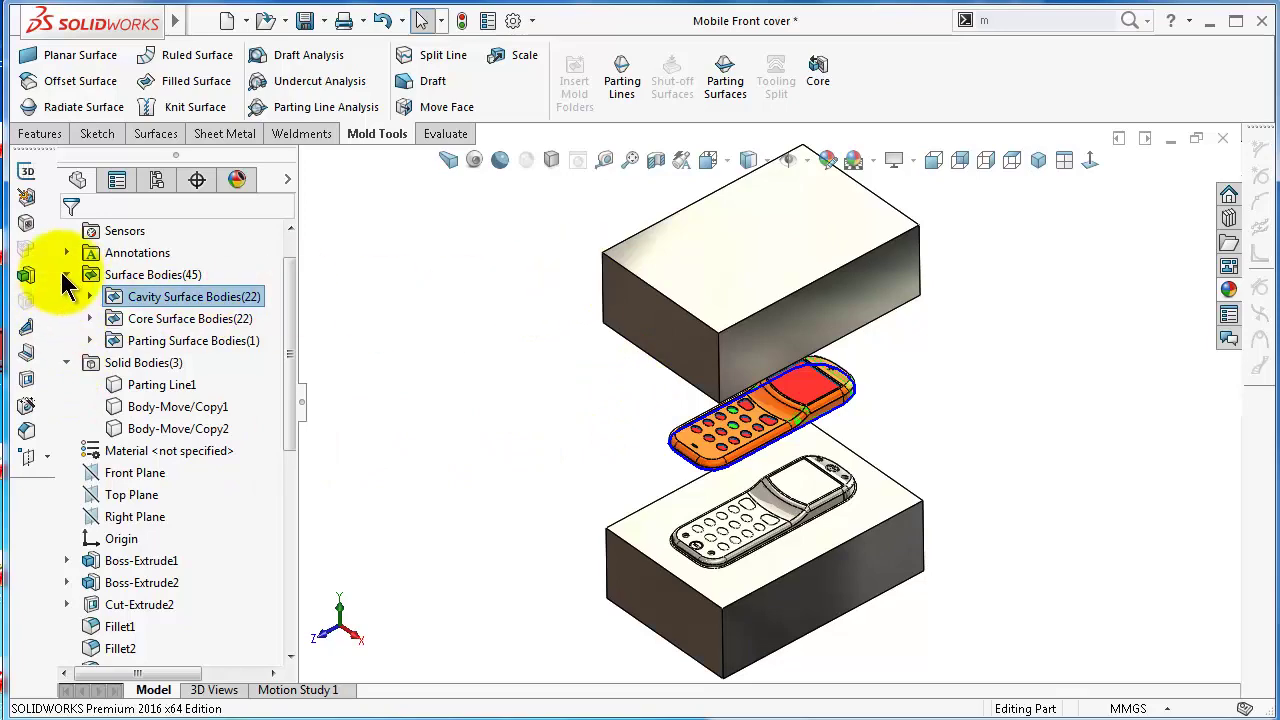
# - Use Save Bodies on the solid bodies to assign the phone cover to Parting Line1.sldprt and start assigning a file to Body 2
pyautogui.click(66, 276)
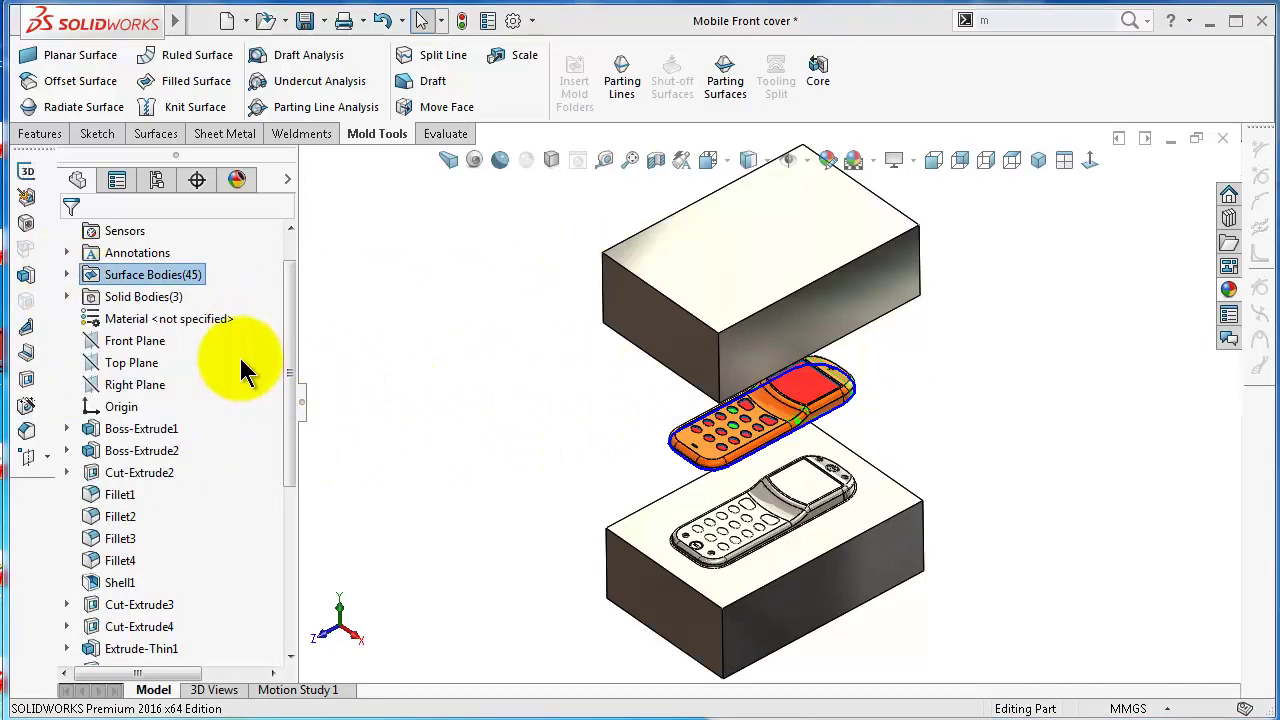
pyautogui.click(145, 340)
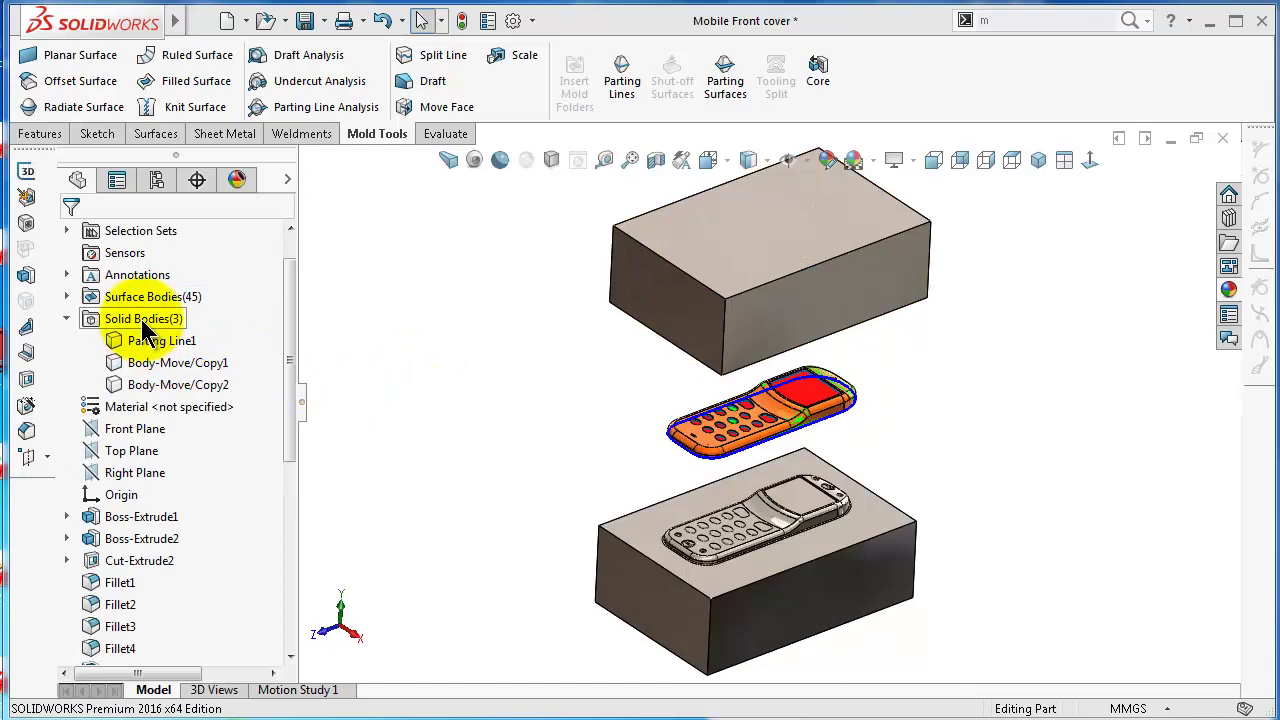
pyautogui.rightClick(145, 320)
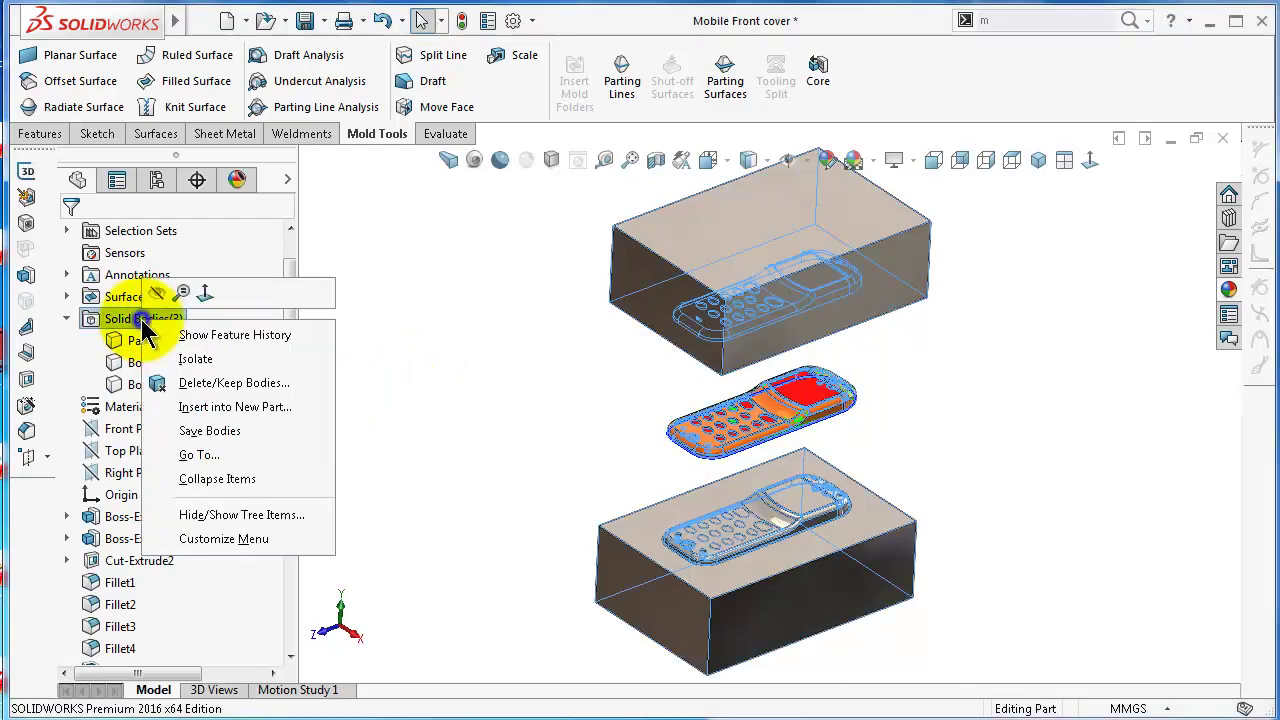
pyautogui.click(209, 431)
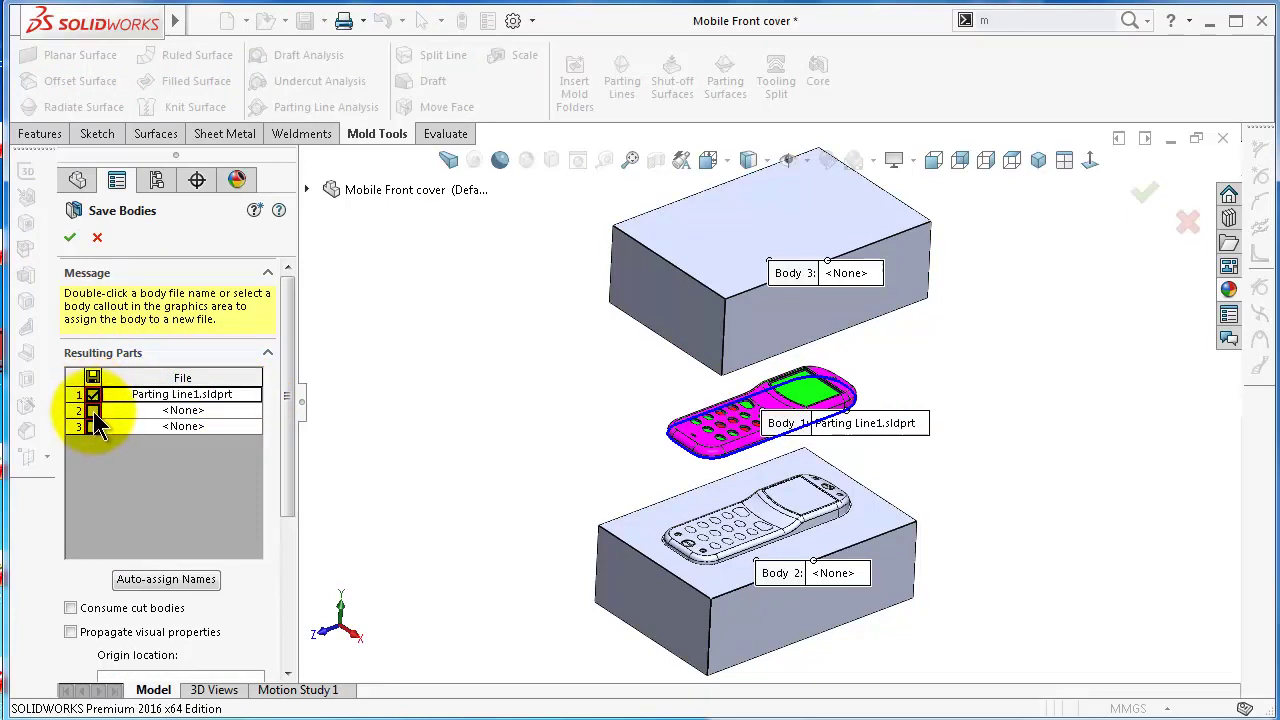
pyautogui.moveTo(285, 475); pyautogui.dragTo(280, 505)
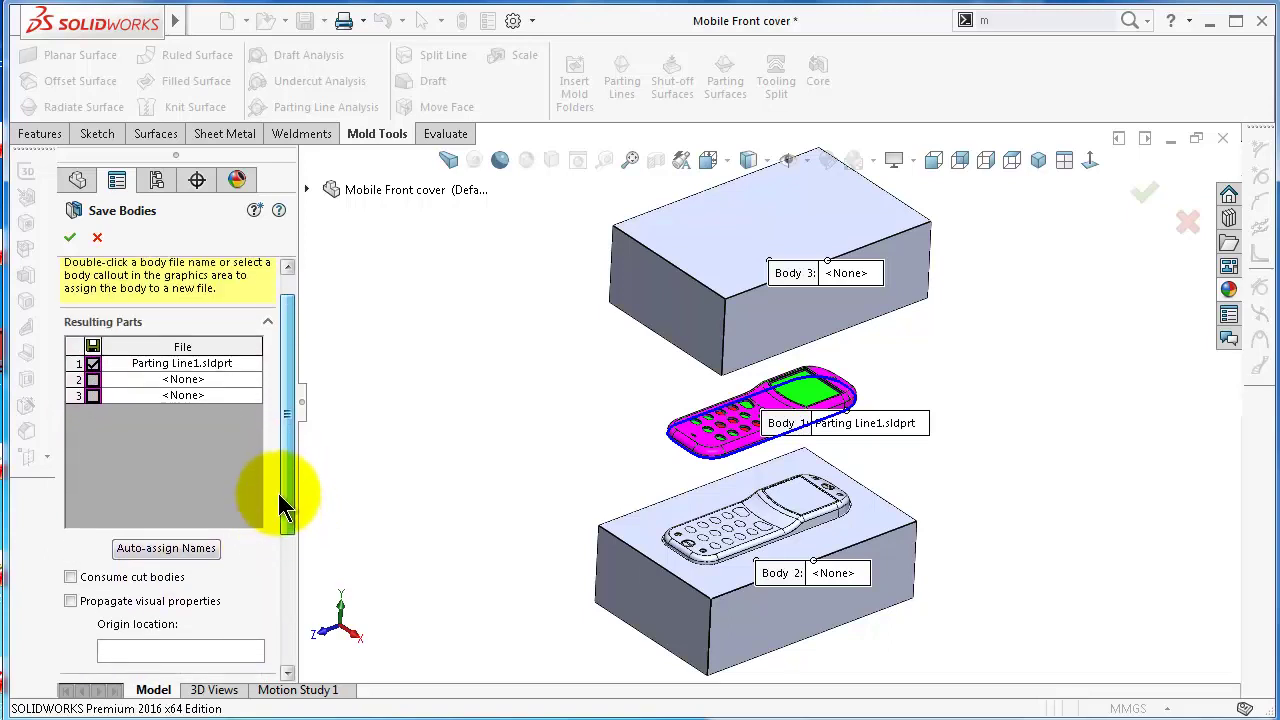
pyautogui.click(94, 380)
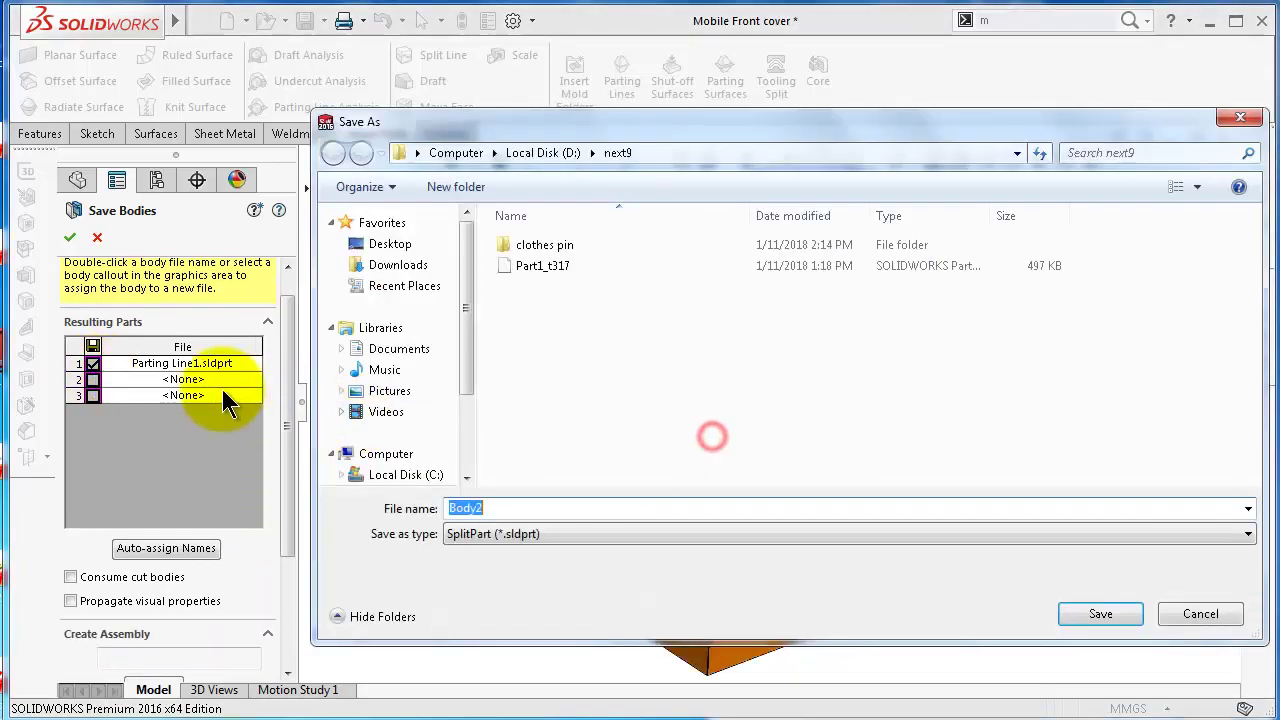